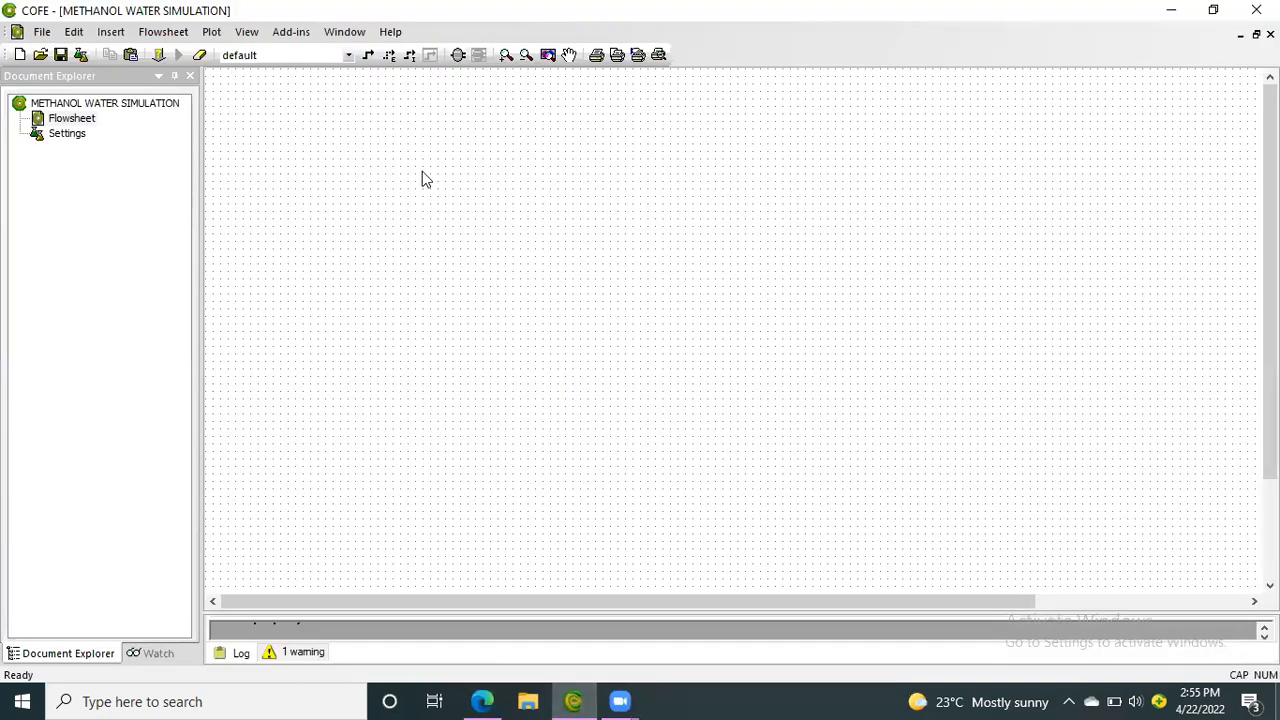
Draw a short horizontal material stream on the flowsheet and rename it S-1
click(368, 55)
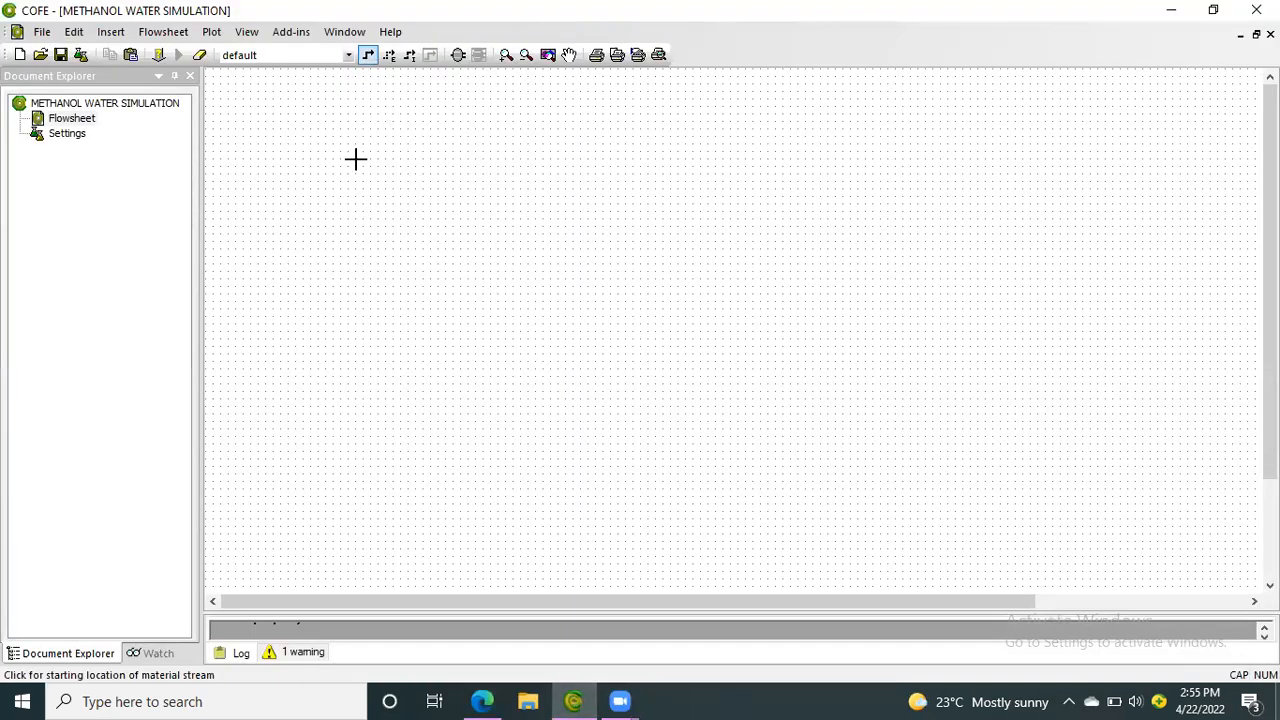
click(361, 285)
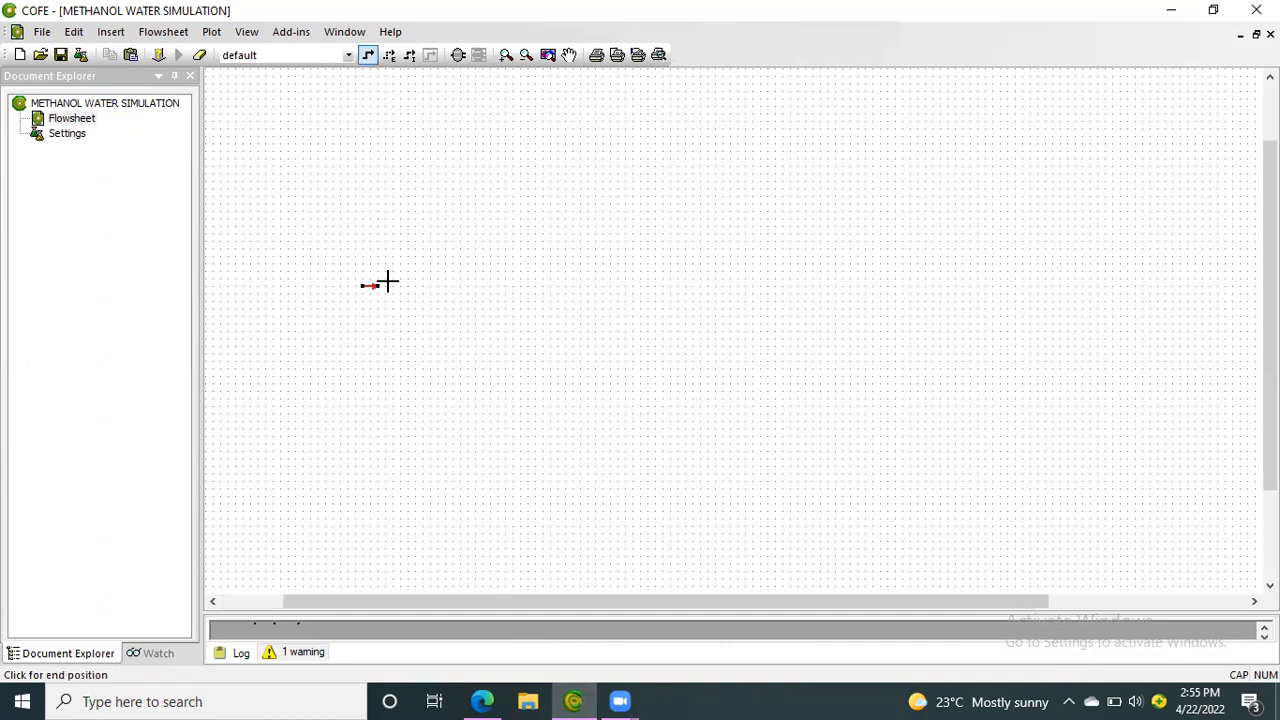
click(458, 285)
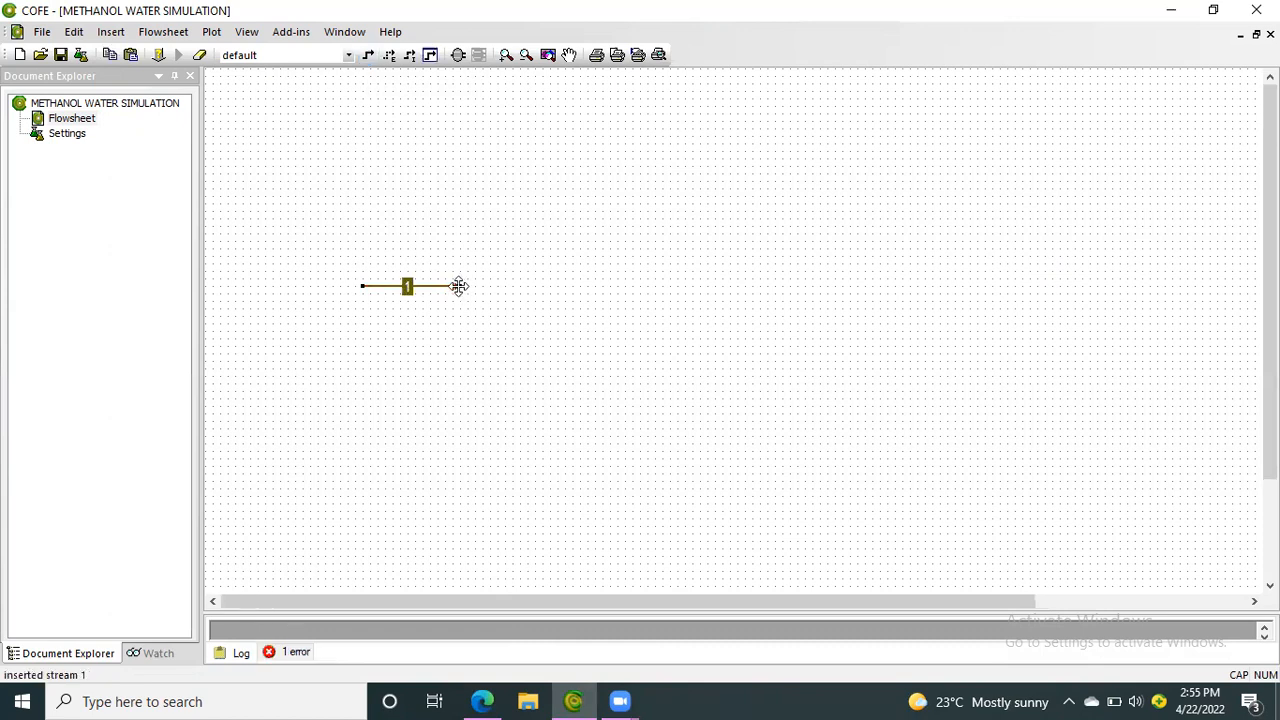
click(408, 288)
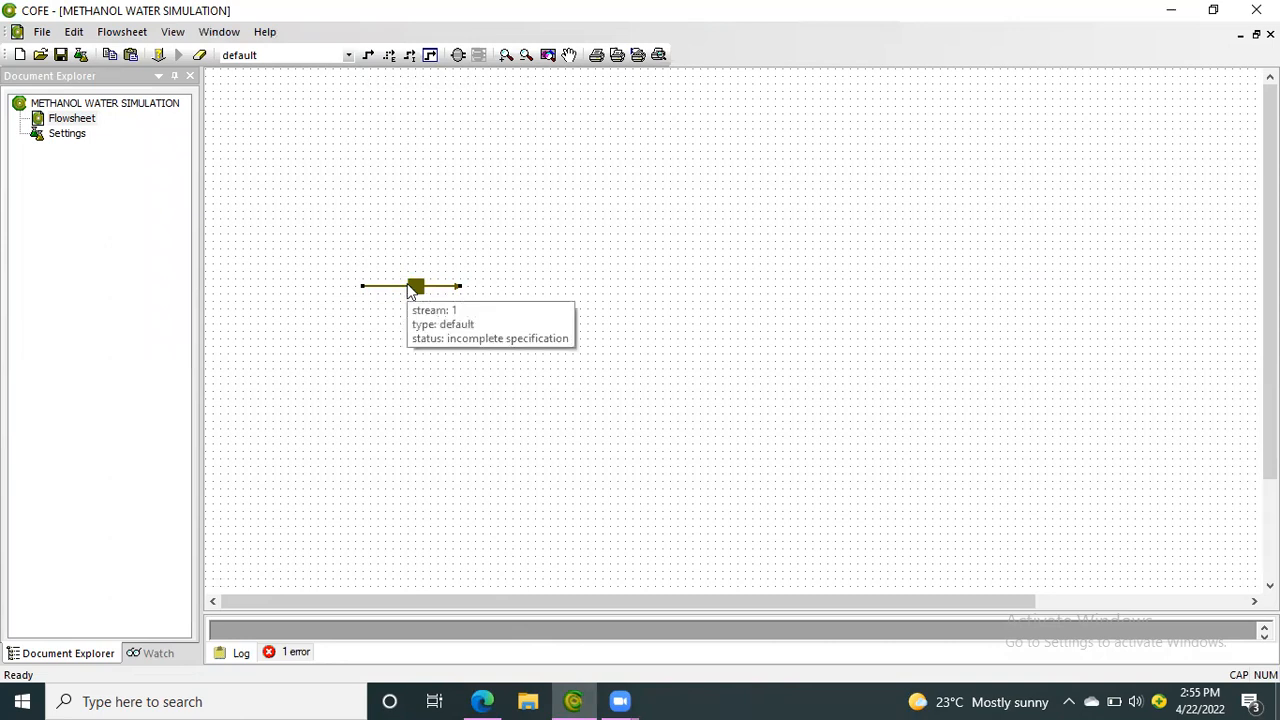
click(408, 289)
text(S-1)
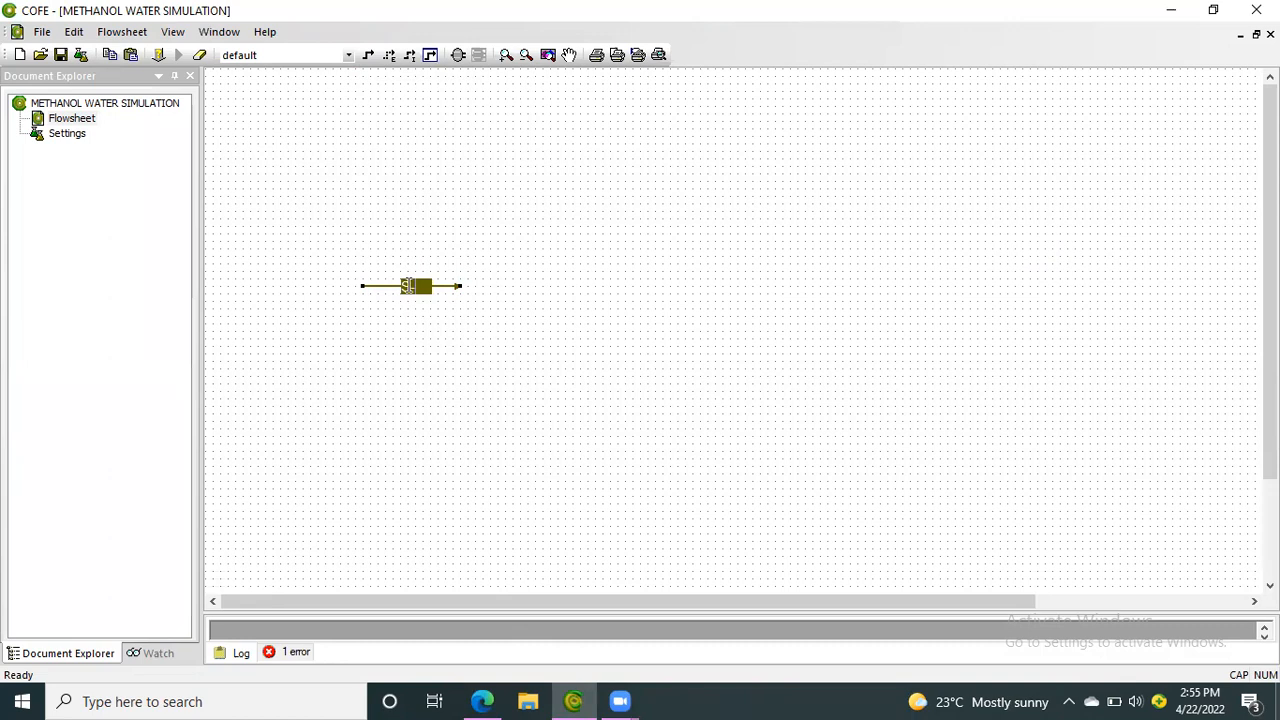
key(Return)
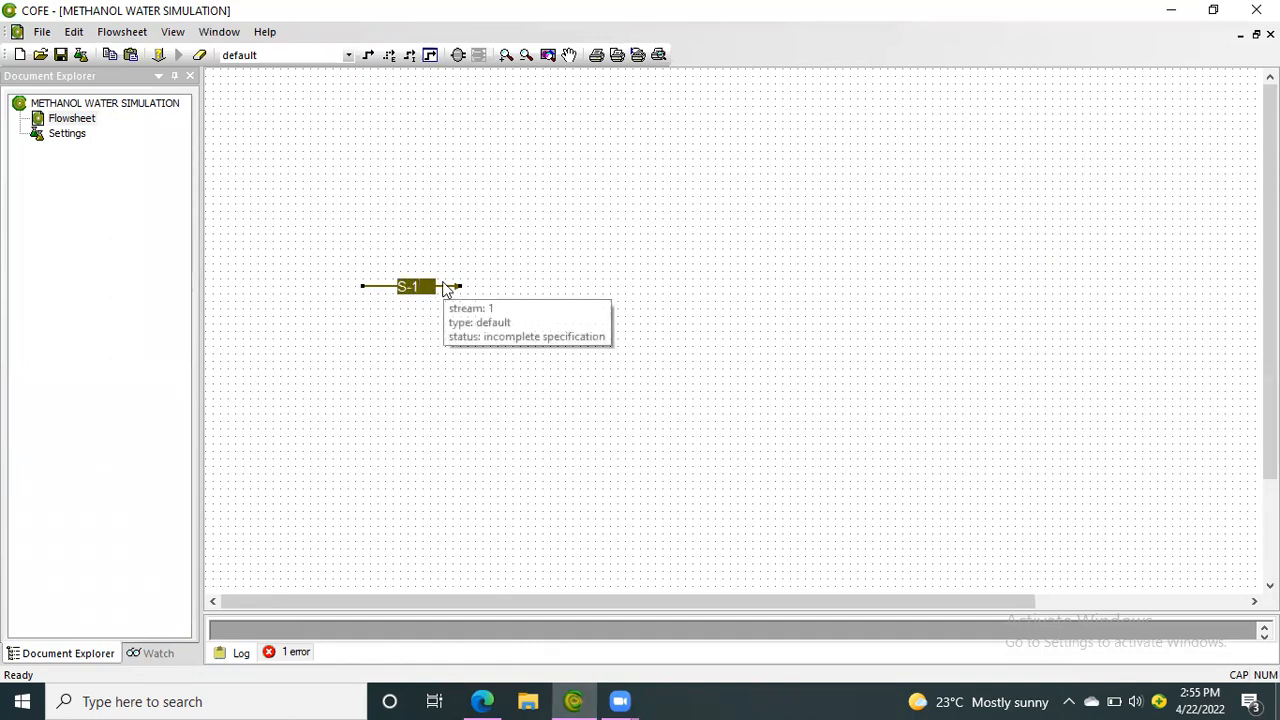
Open the S-1 stream data and set its pressure to 20 psig
double_click(446, 289)
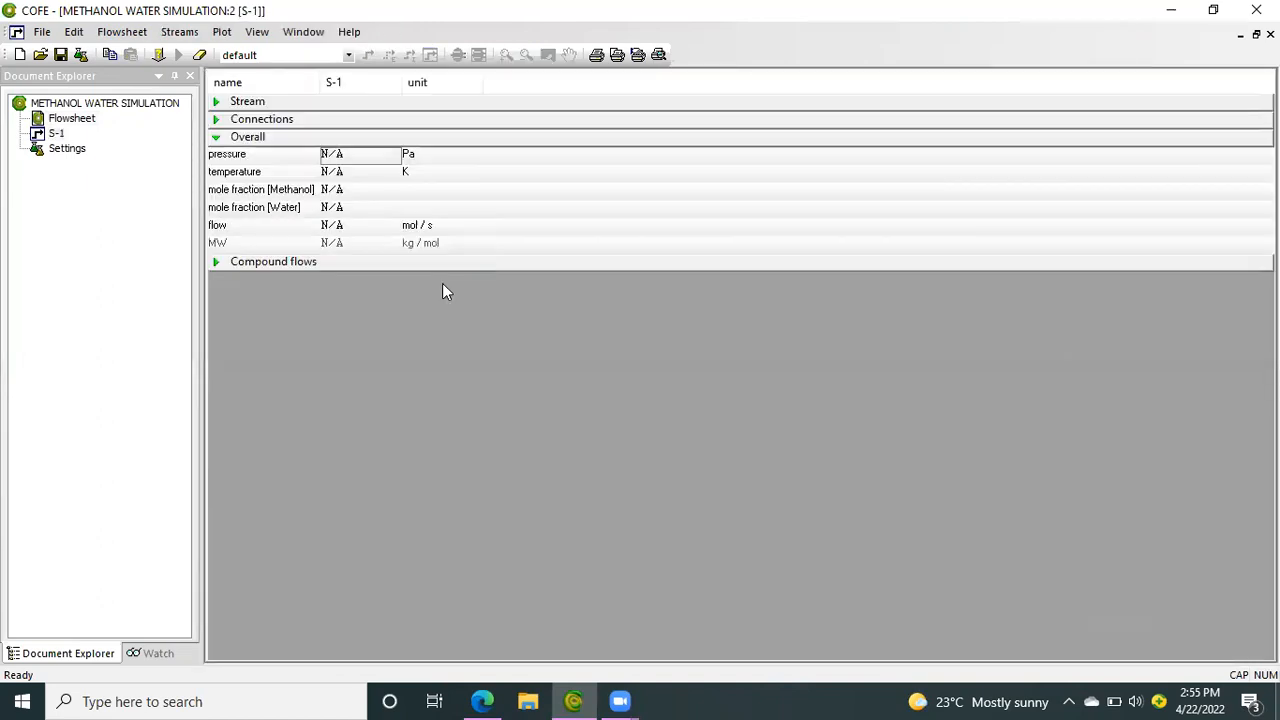
click(413, 156)
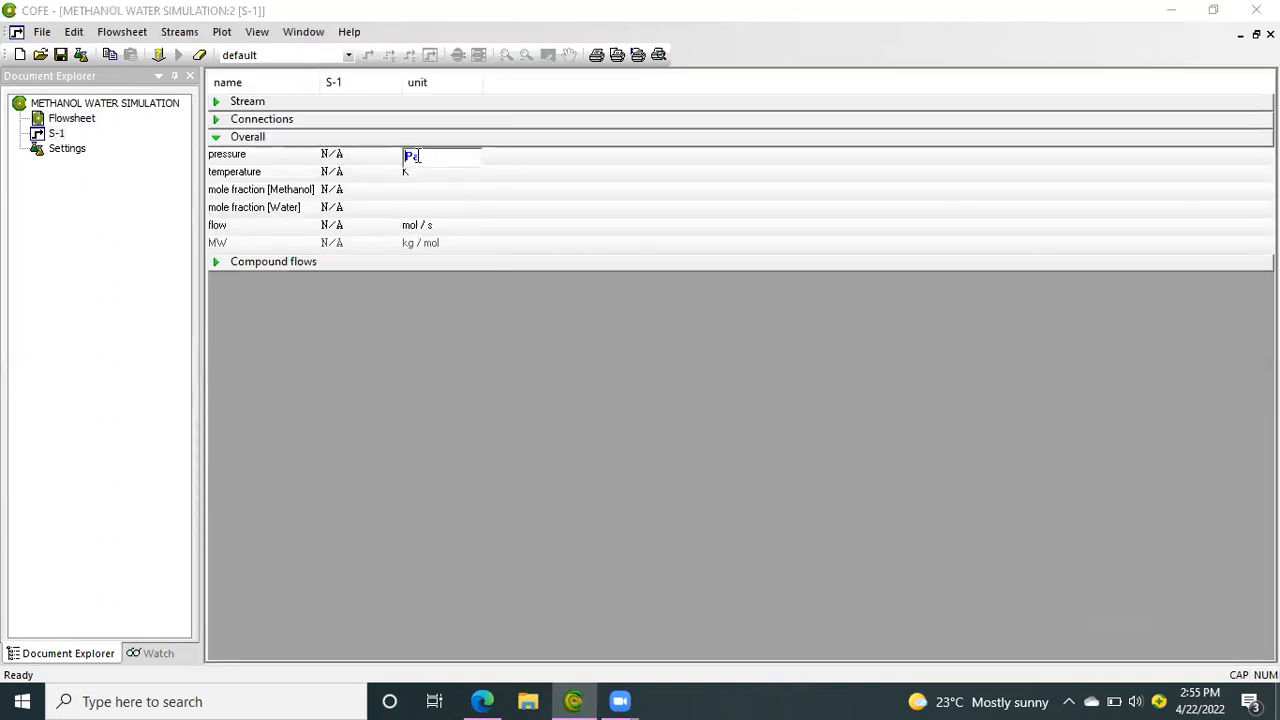
click(420, 156)
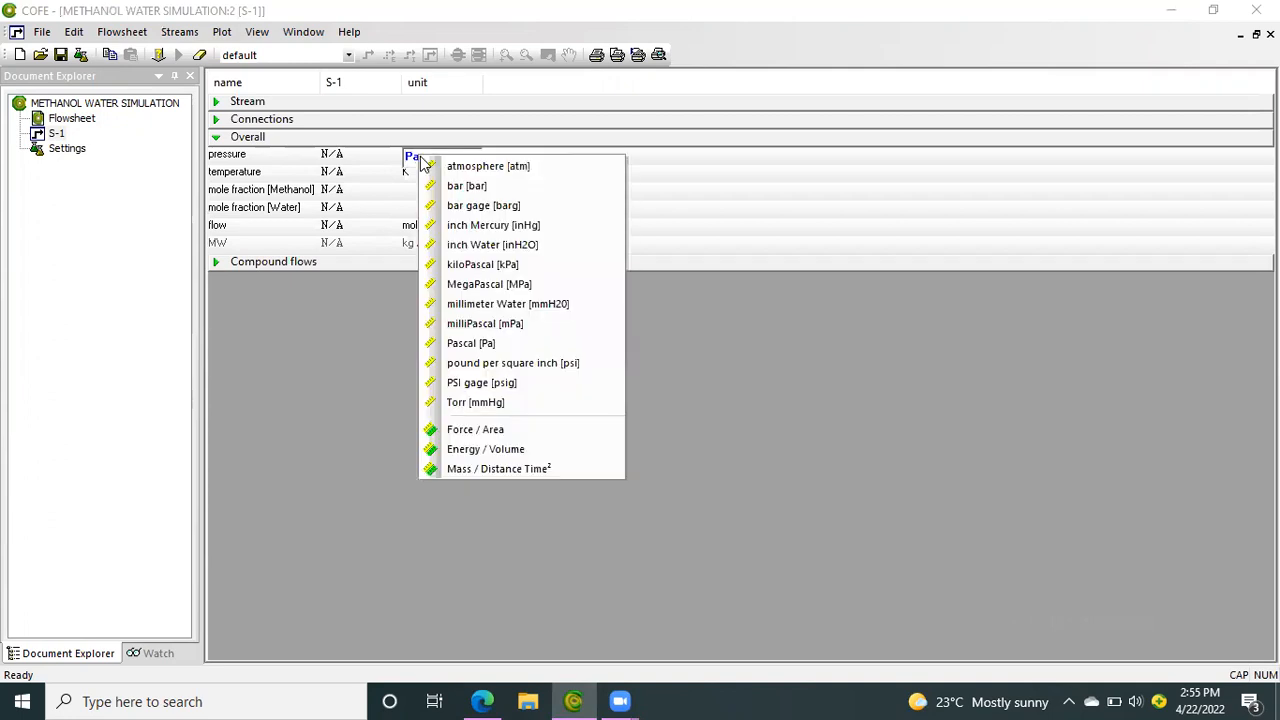
click(512, 383)
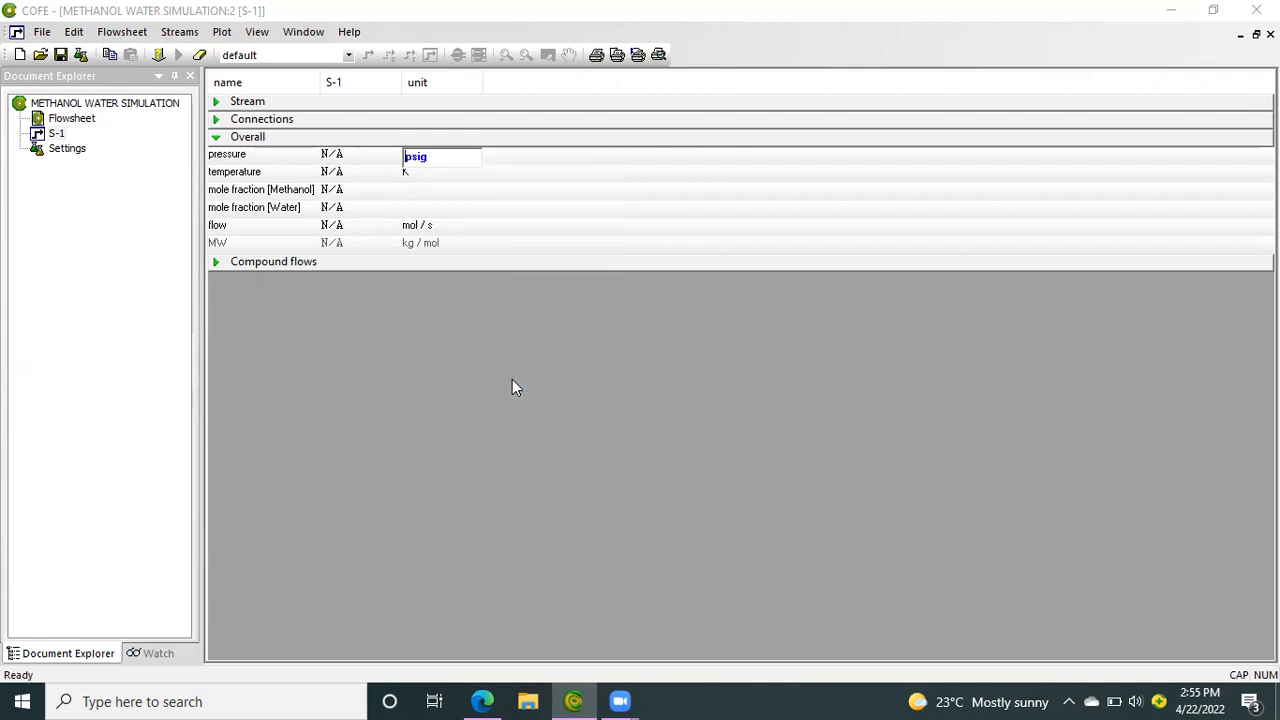
click(342, 155)
text(20)
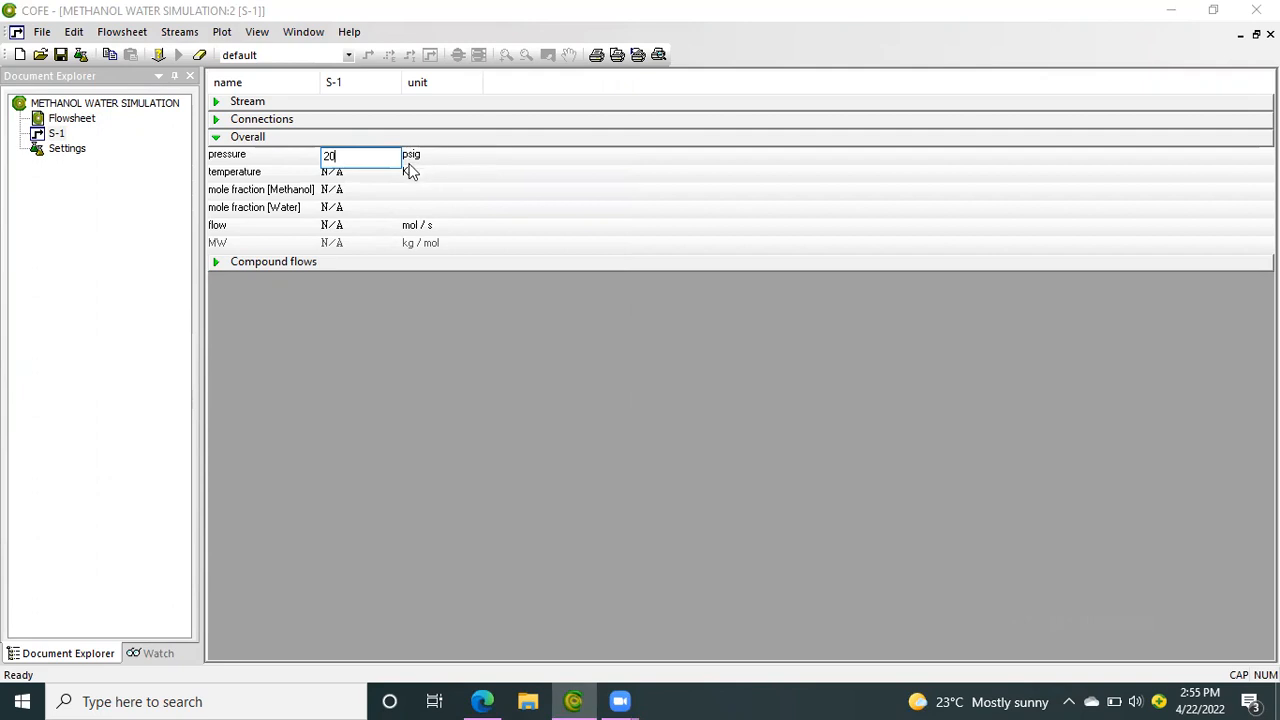
click(407, 177)
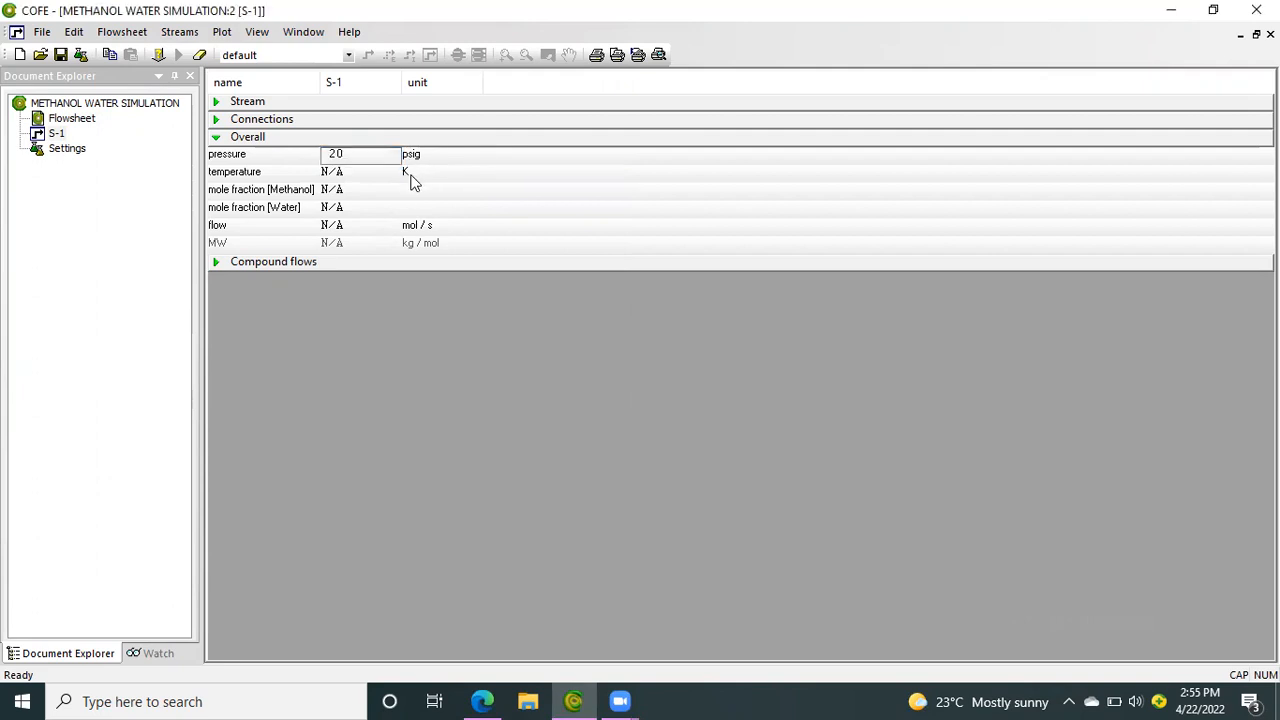
Change the temperature unit of stream S-1 to Fahrenheit and set the temperature to 80 °F
click(411, 176)
click(412, 175)
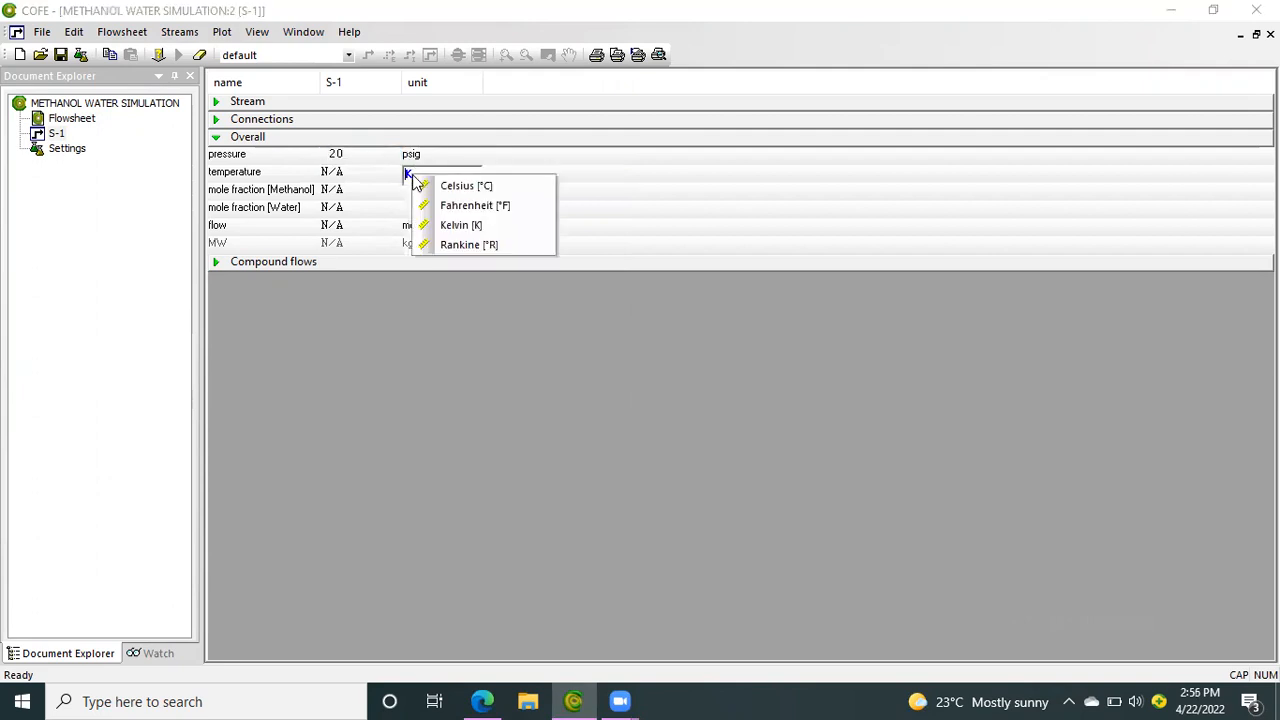
click(441, 207)
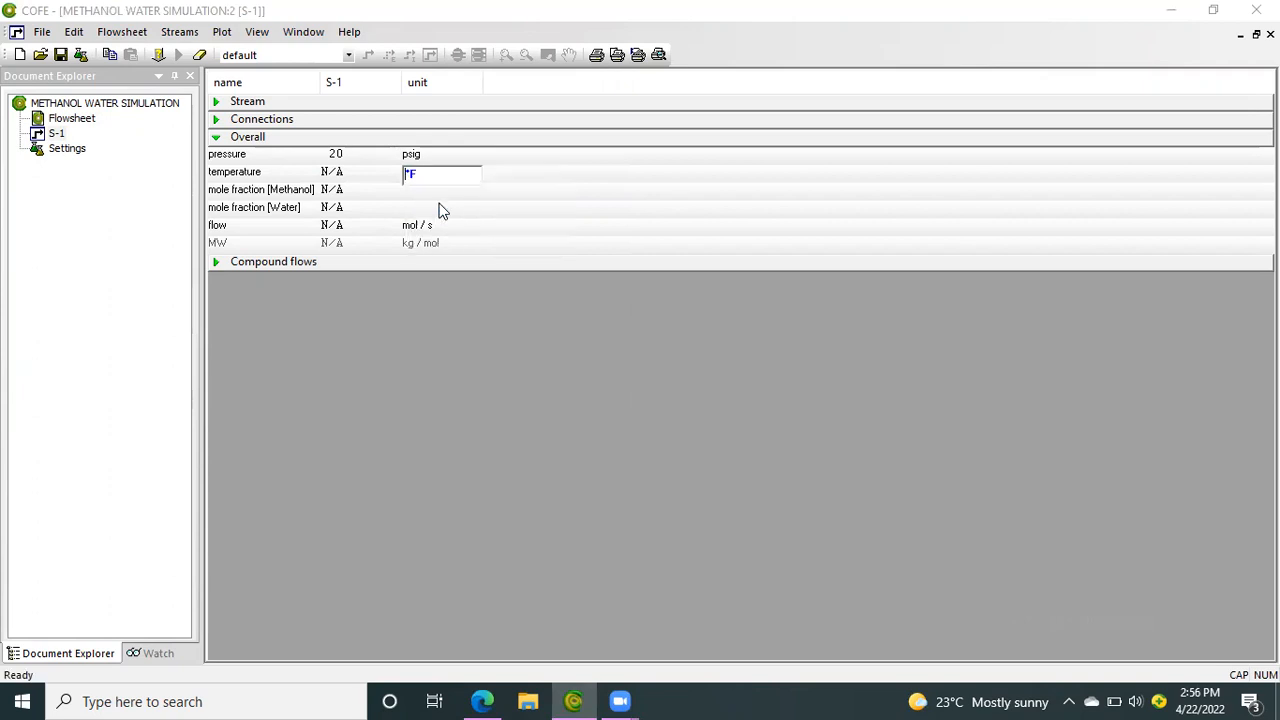
click(340, 171)
click(340, 172)
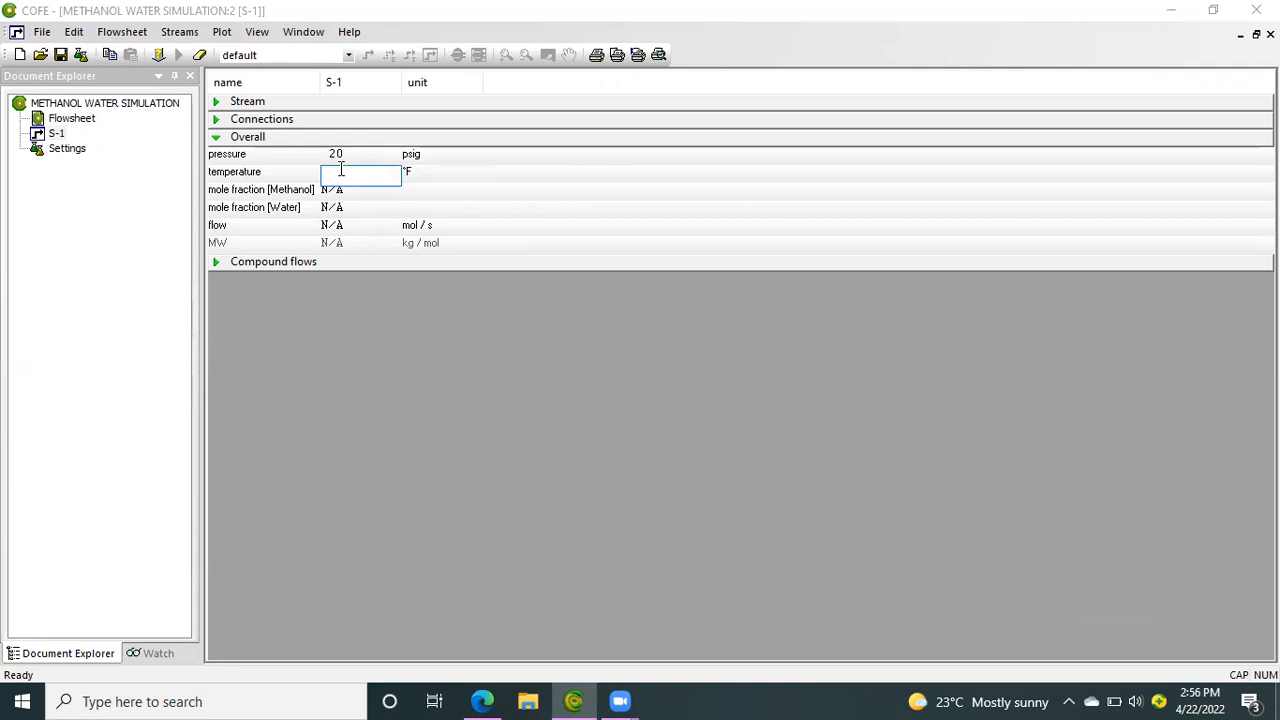
text(80)
key(Return)
Set the methanol mole fraction of stream S-1 to 0.5
click(343, 192)
text(0.5)
key(Return)
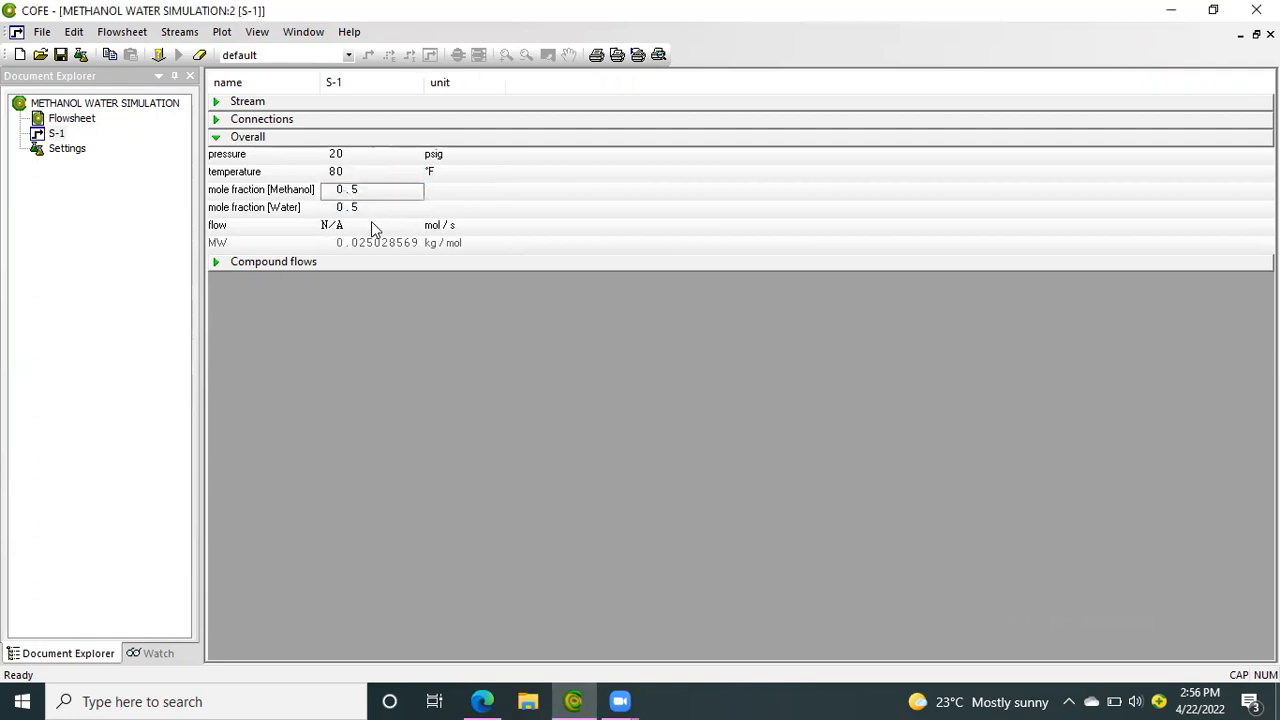
Change the flow unit of stream S-1 to lb / h and set the flow to 5000
click(432, 228)
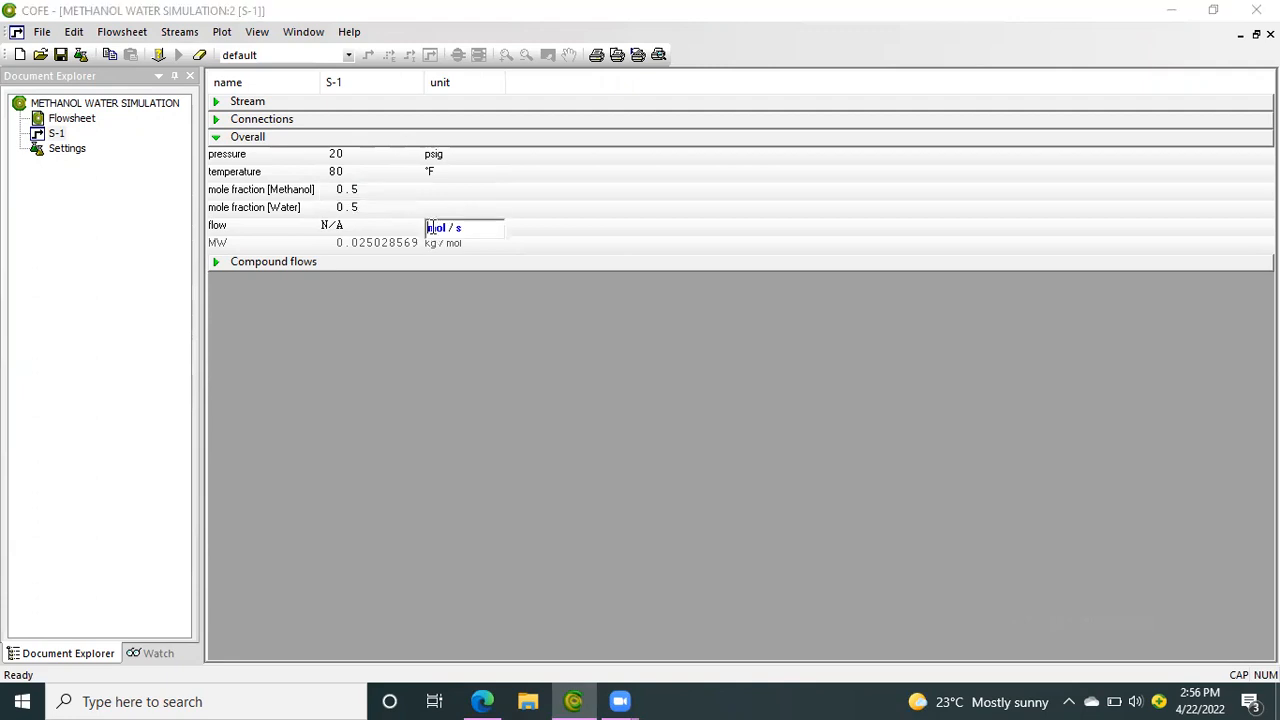
click(430, 228)
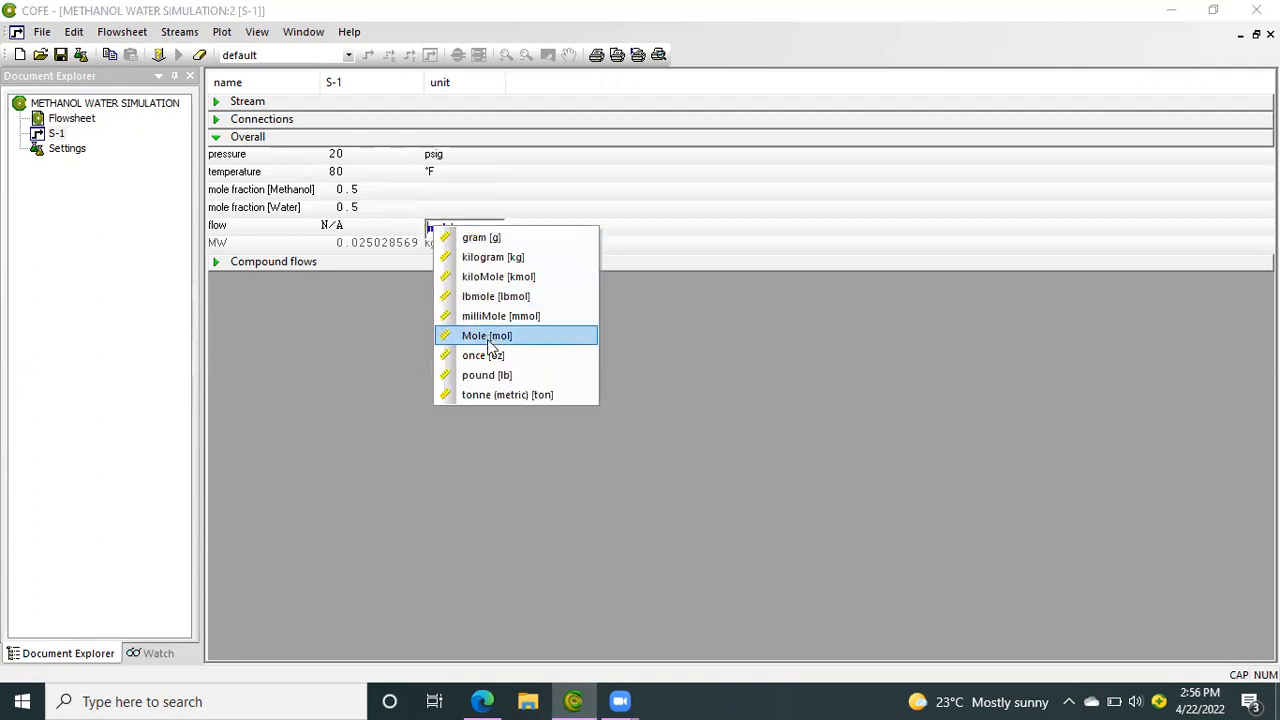
click(489, 372)
key(BackSpace)
click(455, 230)
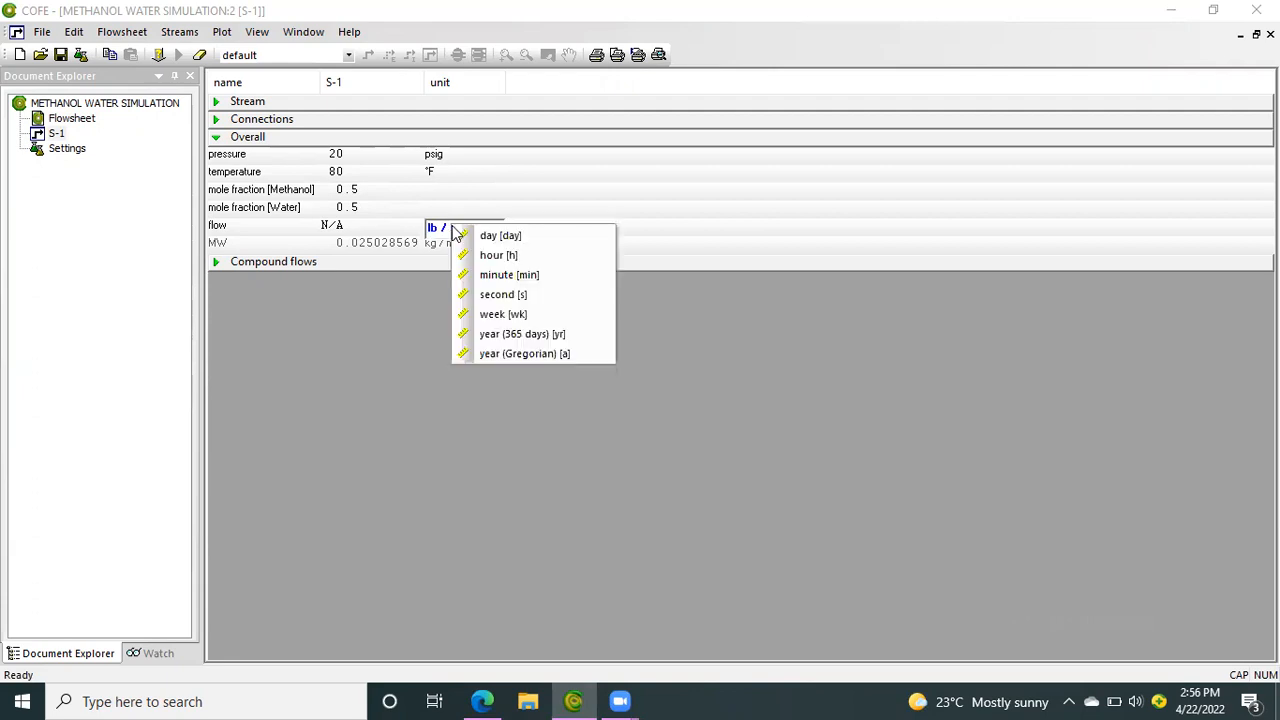
click(498, 258)
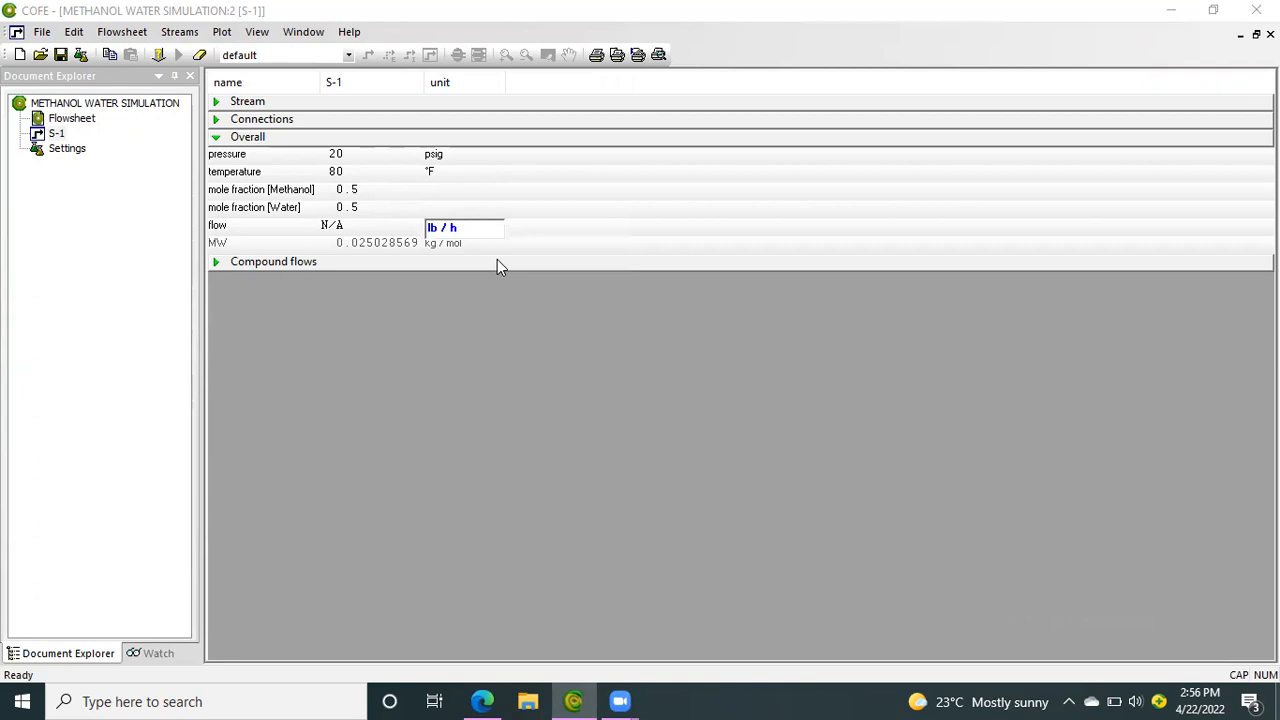
click(320, 228)
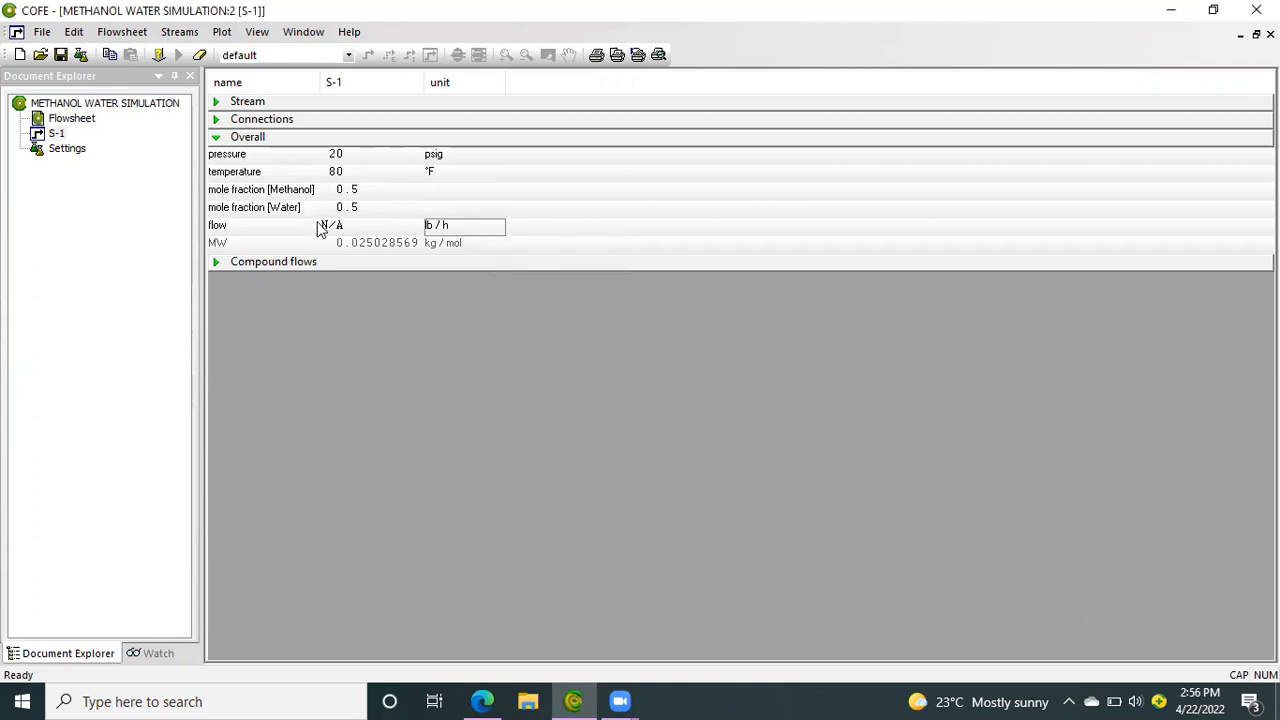
click(320, 228)
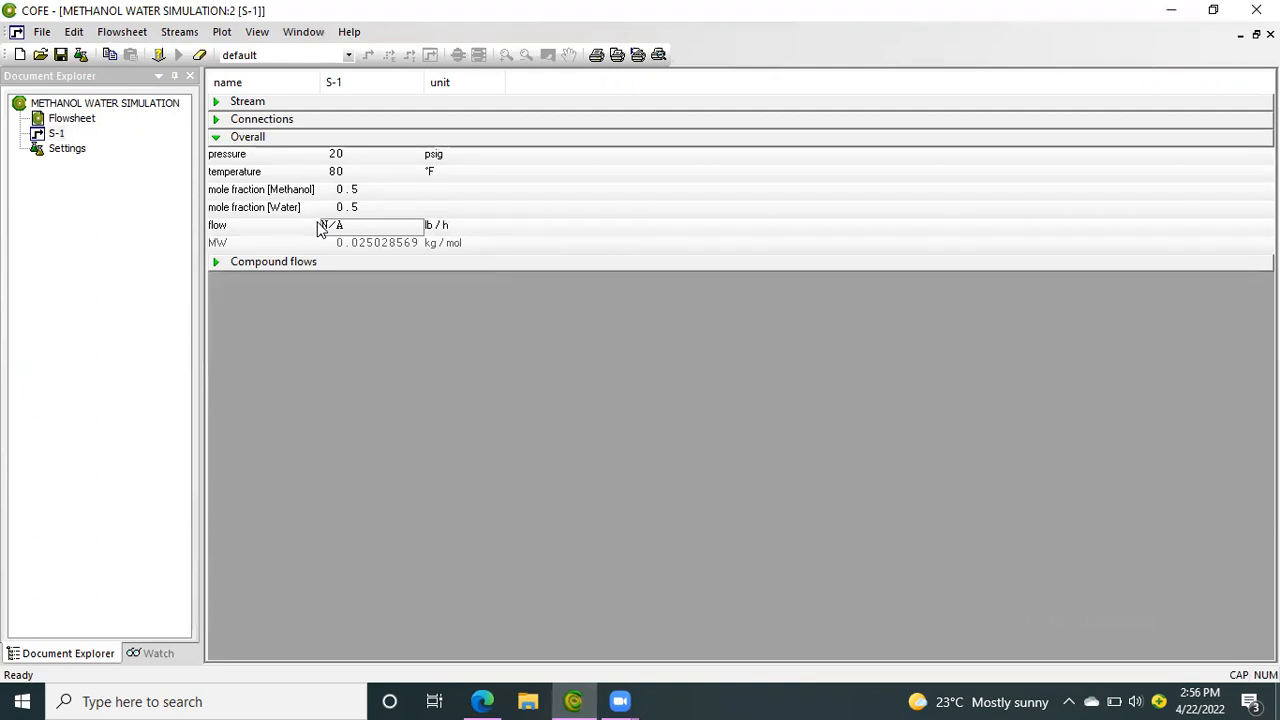
click(332, 228)
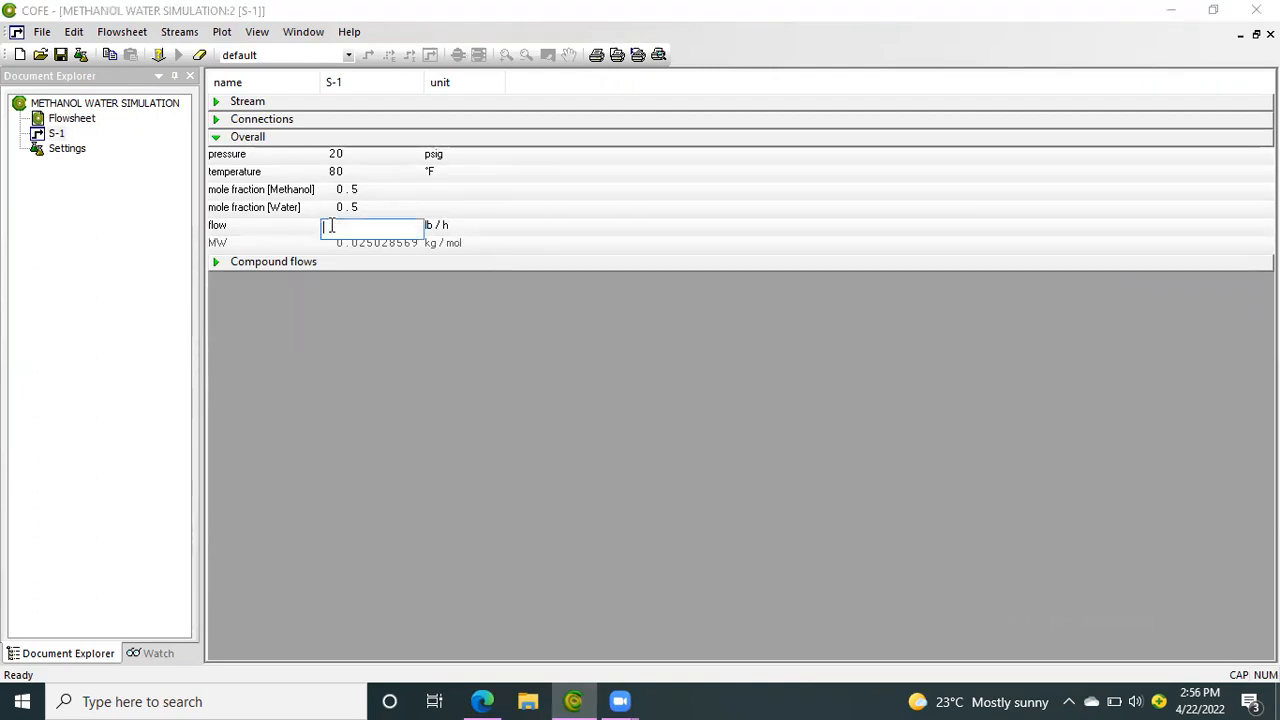
text(5000)
key(Return)
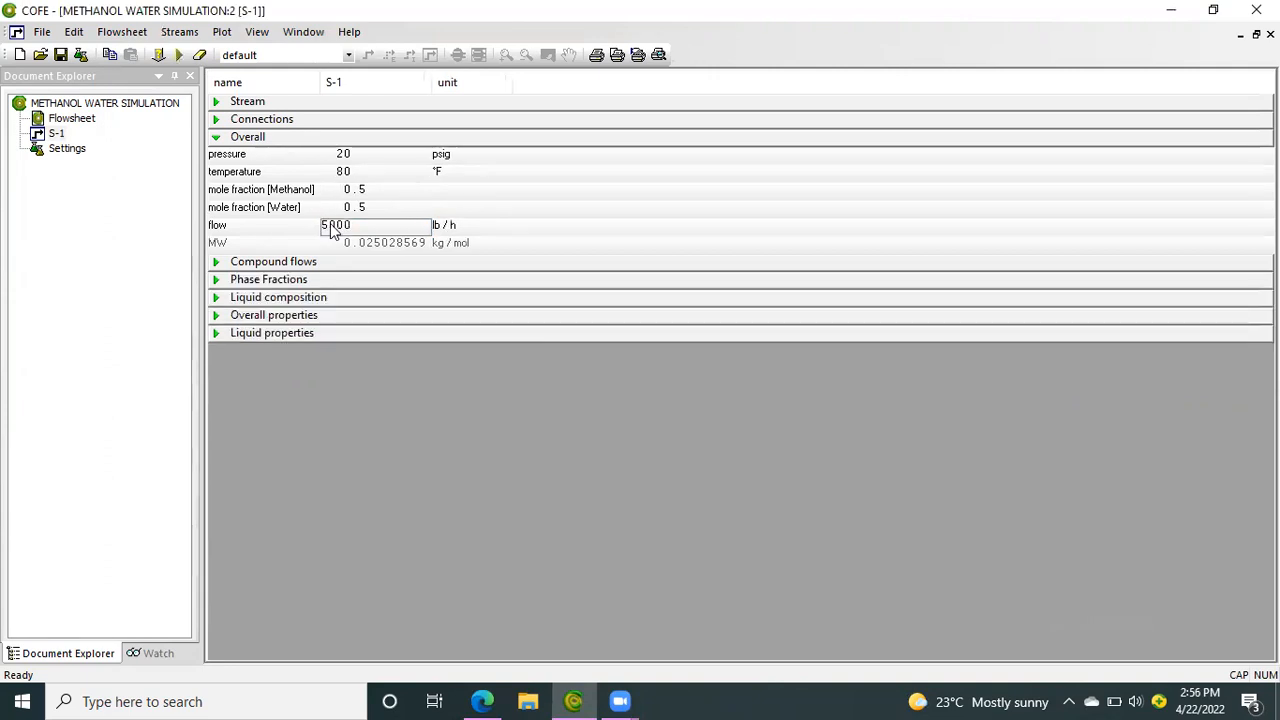
Examine the phase fractions, liquid properties and overall properties calculated for stream S-1
click(247, 284)
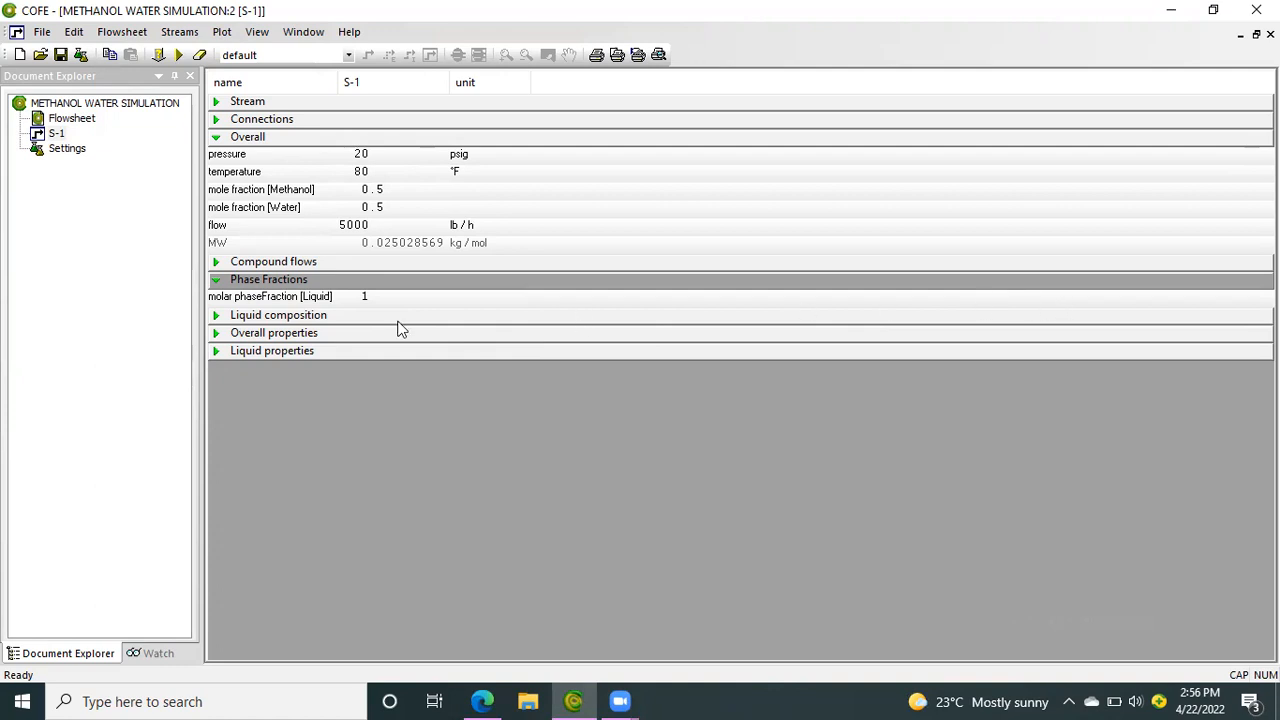
click(289, 349)
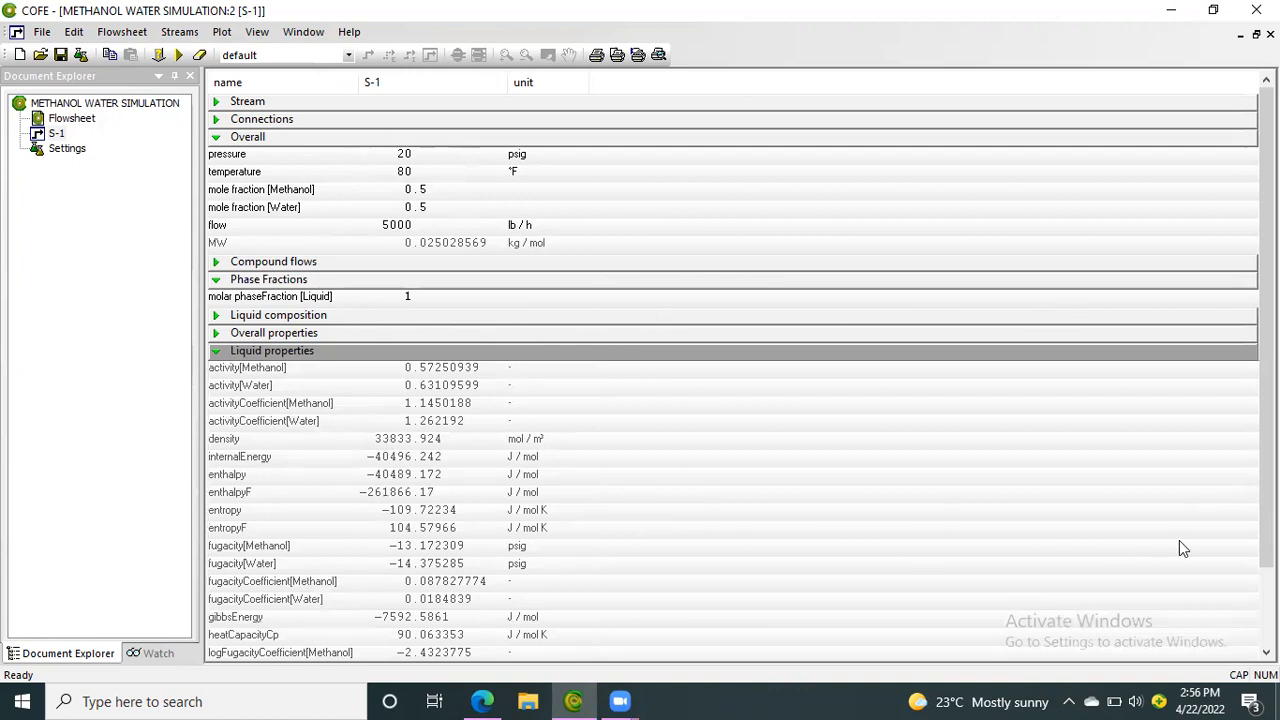
scroll(1266, 360, down, 2)
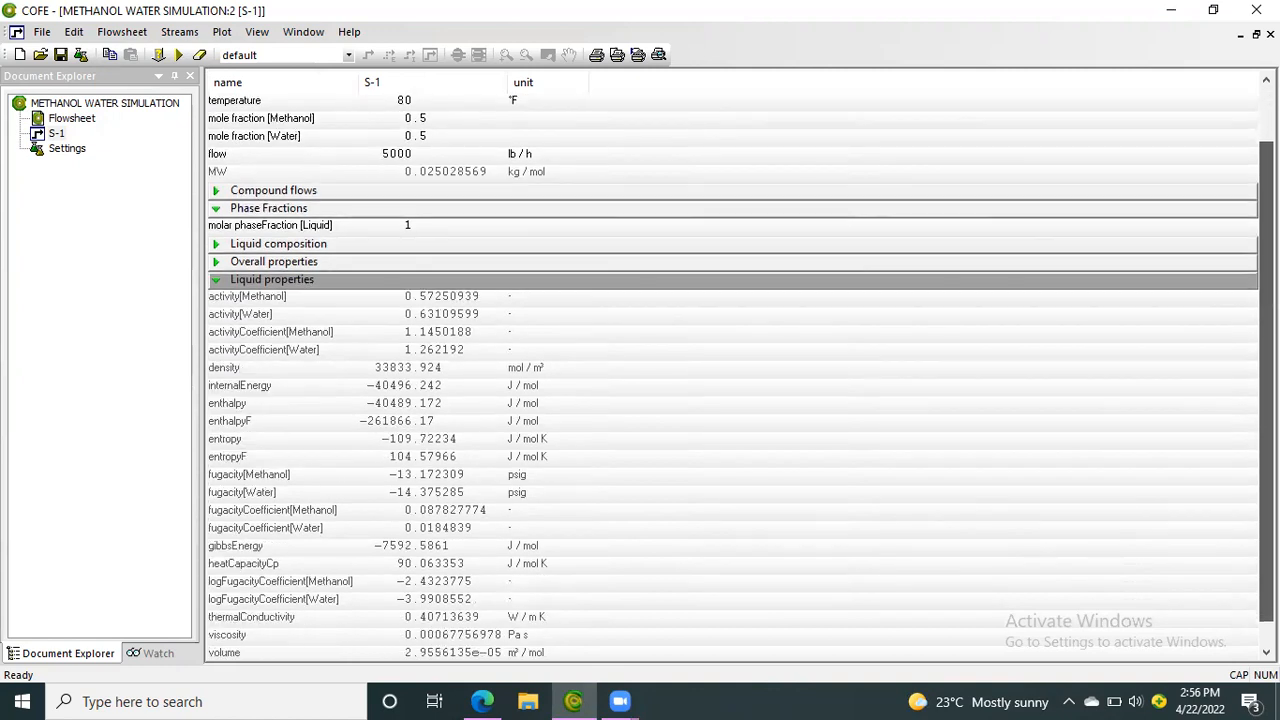
scroll(1266, 360, down, 1)
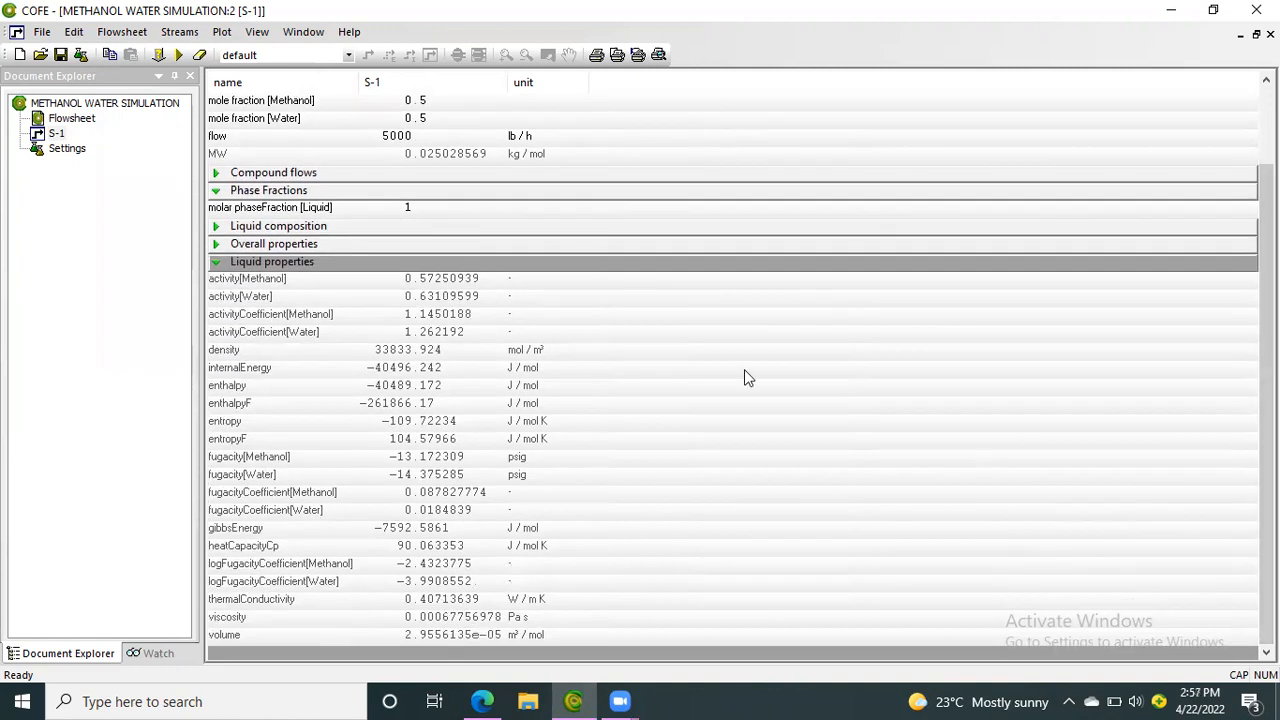
click(336, 245)
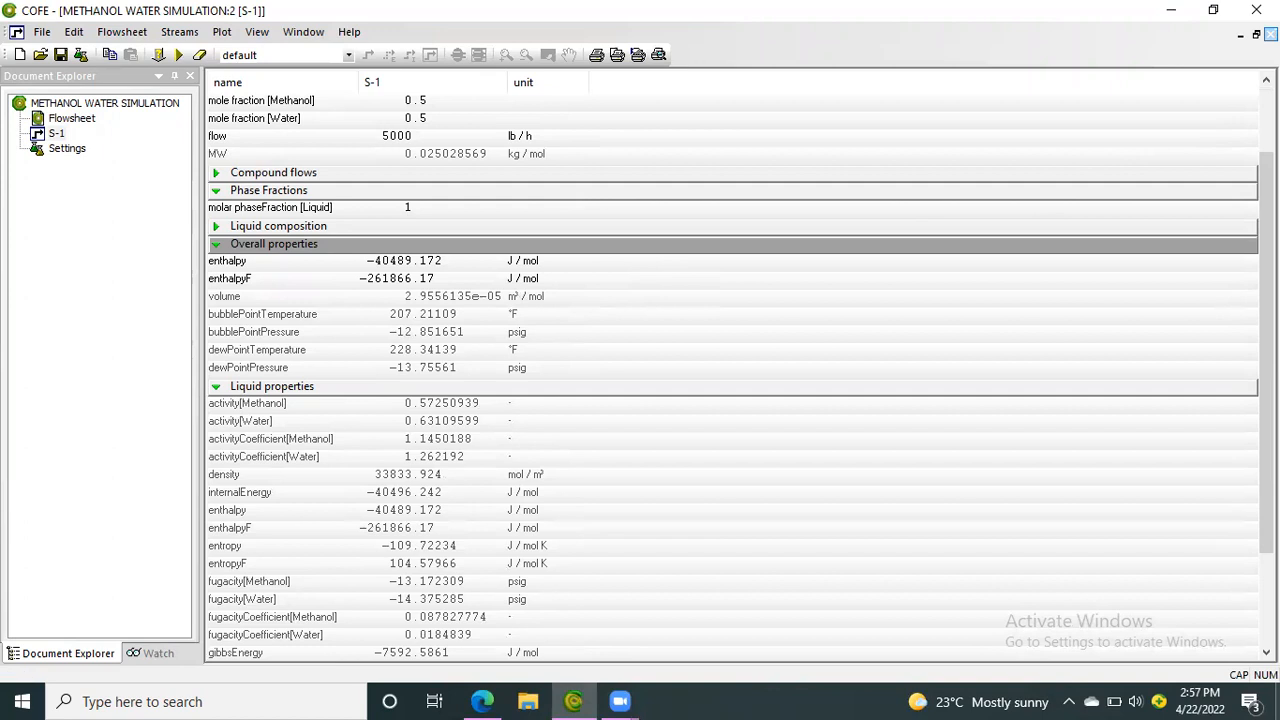
Close the S-1 stream data and solve the flowsheet
click(1271, 34)
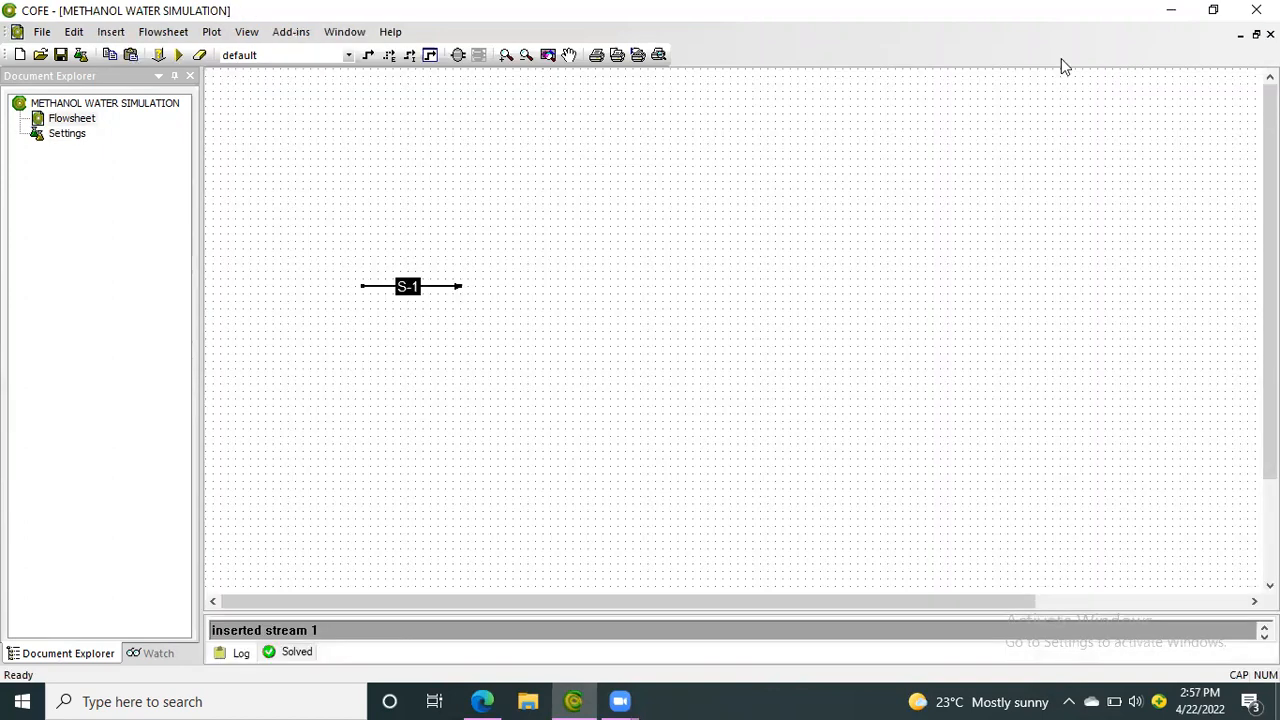
click(180, 56)
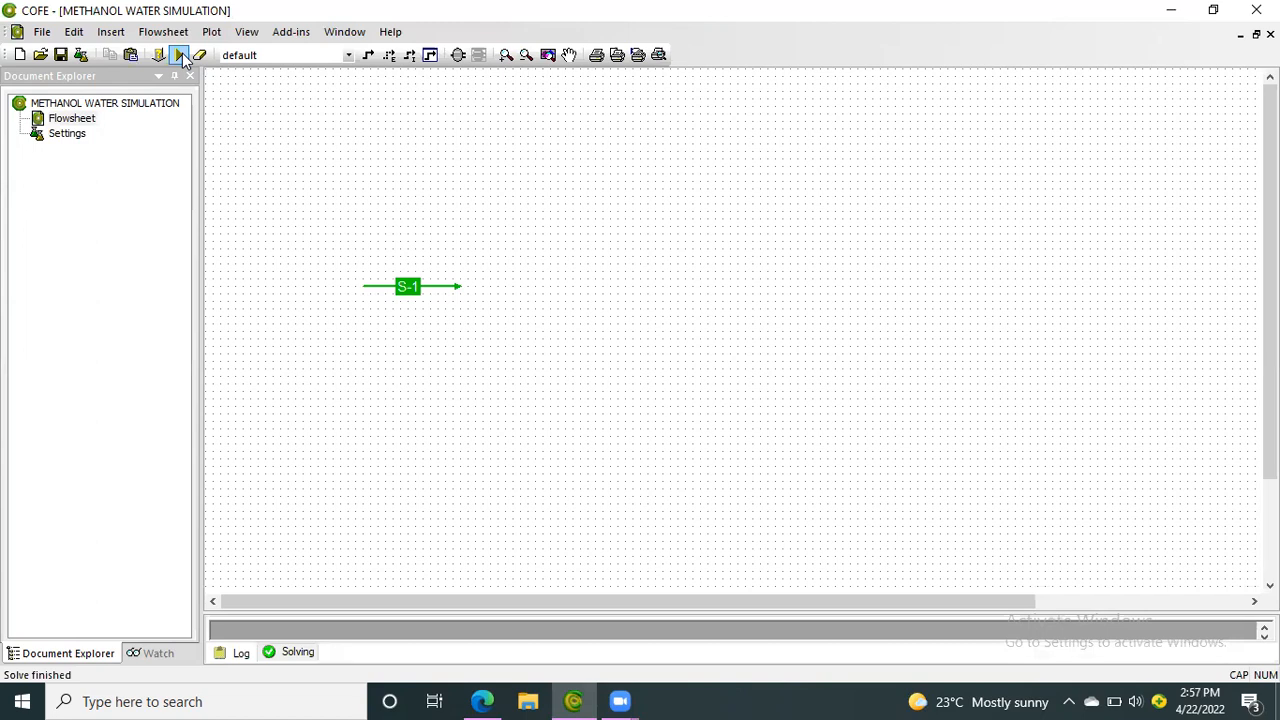
Insert a ChemSep Column / Flash unit from the Separators category beside the arrow end of stream S-1
click(455, 55)
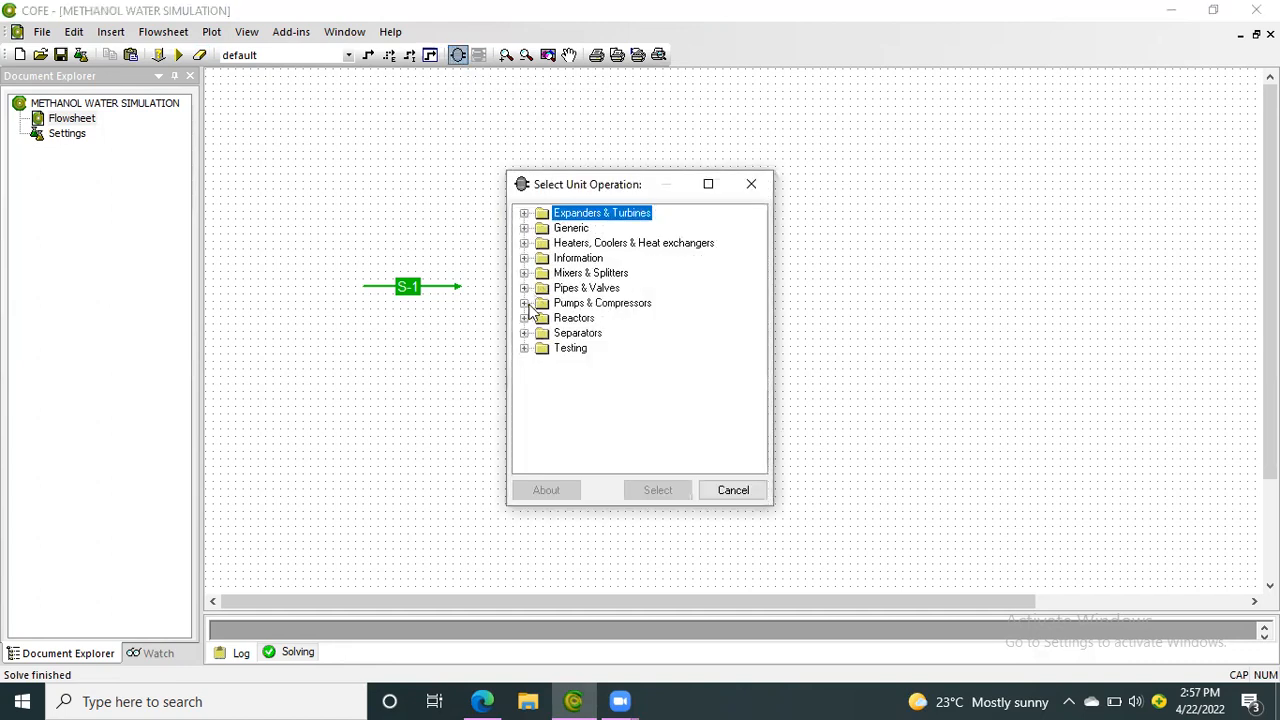
click(524, 333)
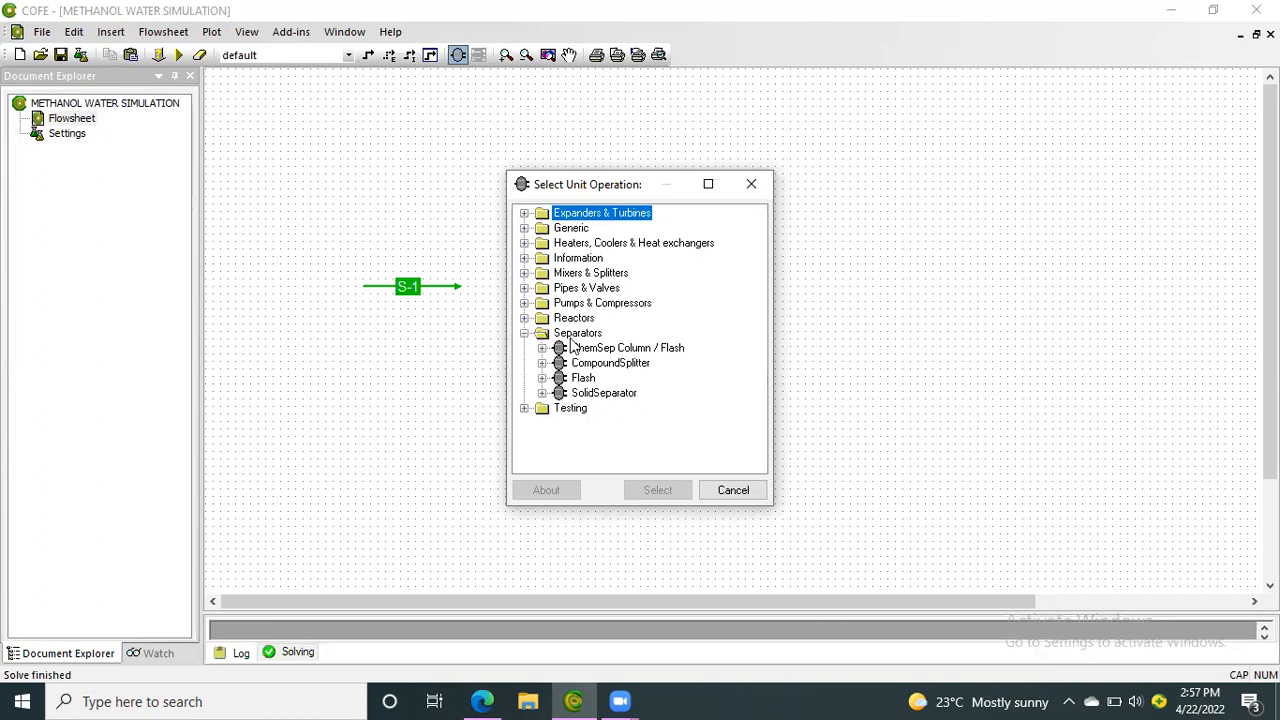
click(566, 349)
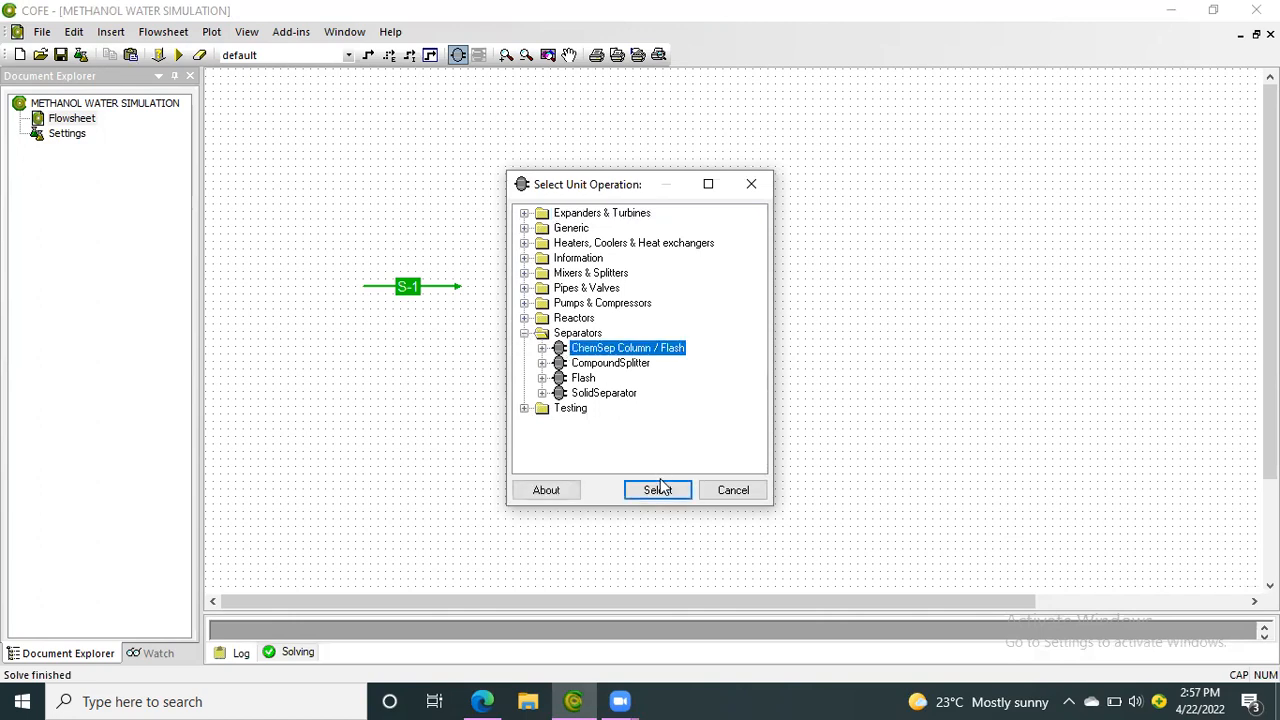
click(658, 490)
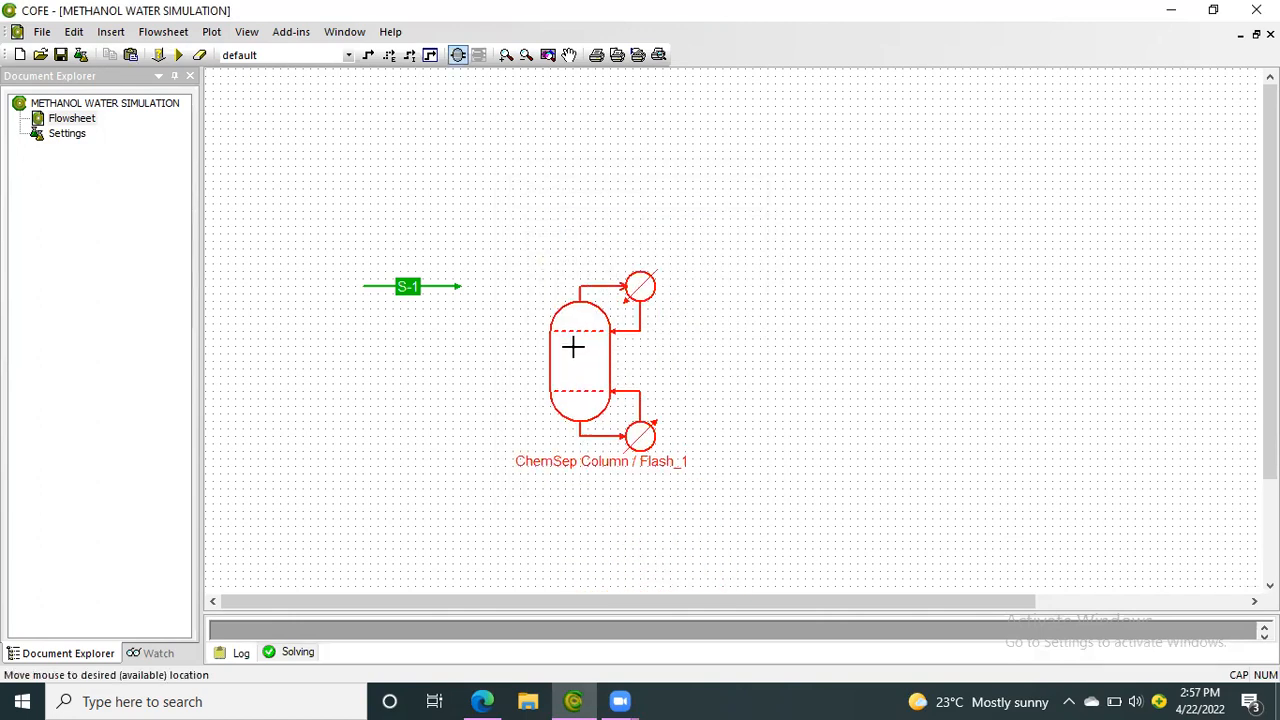
click(531, 290)
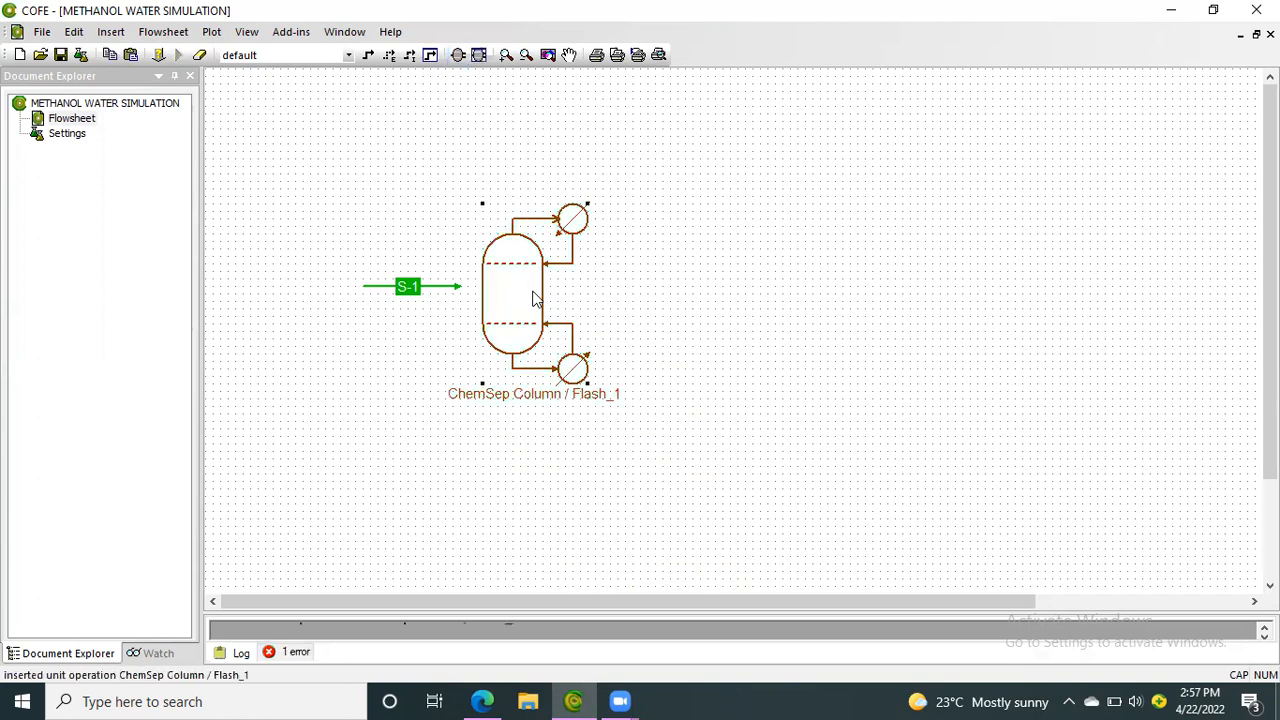
Initialize the column as a Simple Distillation unit named ChemSep with 20 stages, SI units, 101325 N/m2 pressure and Cape-Open thermo
double_click(533, 297)
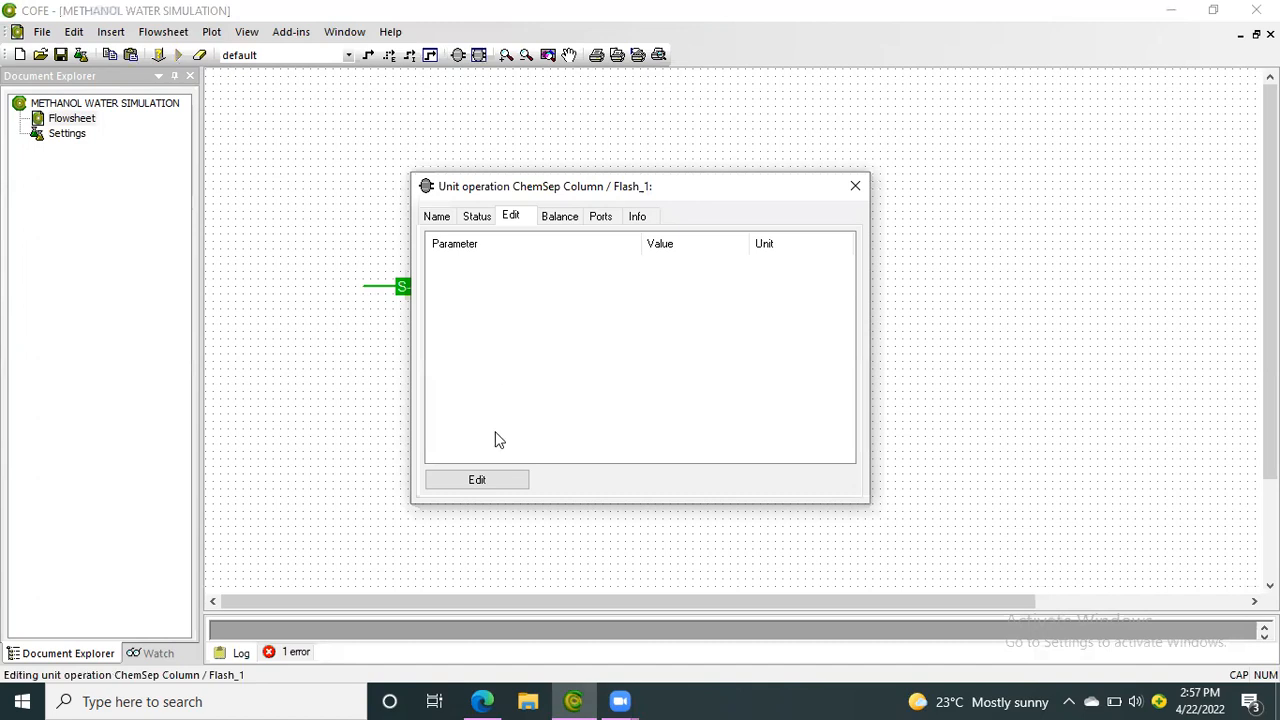
click(478, 481)
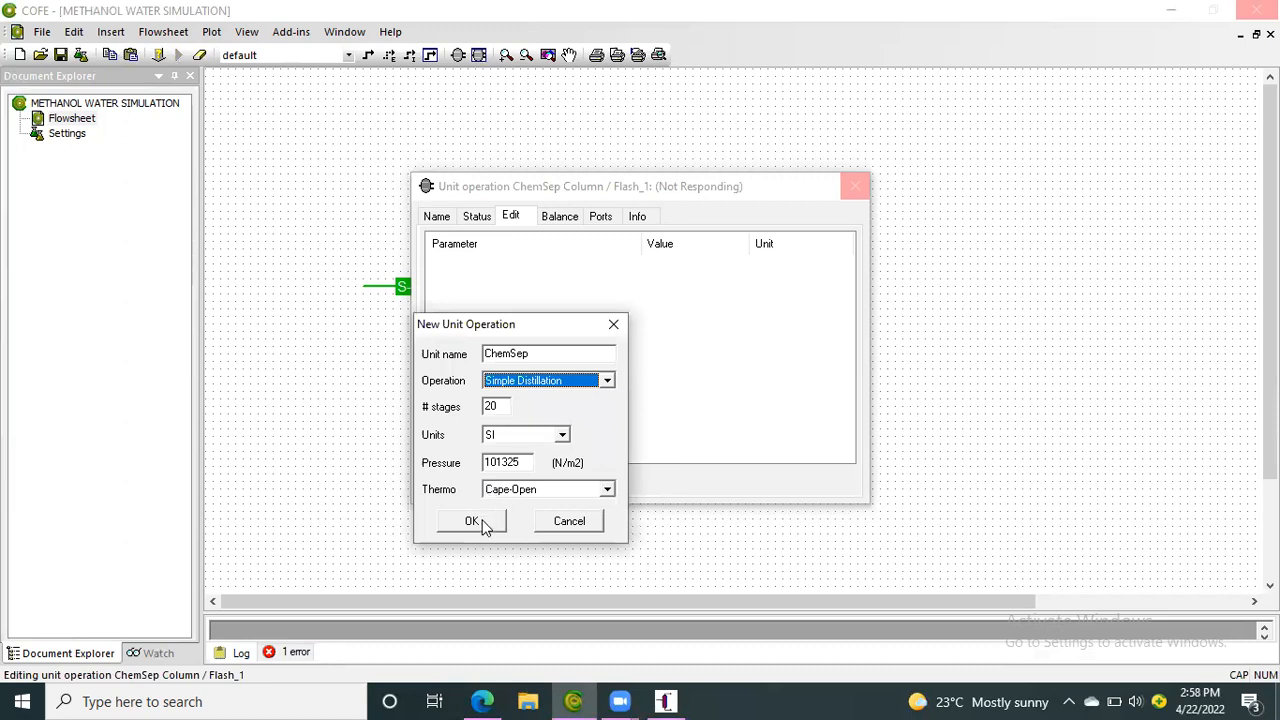
click(473, 522)
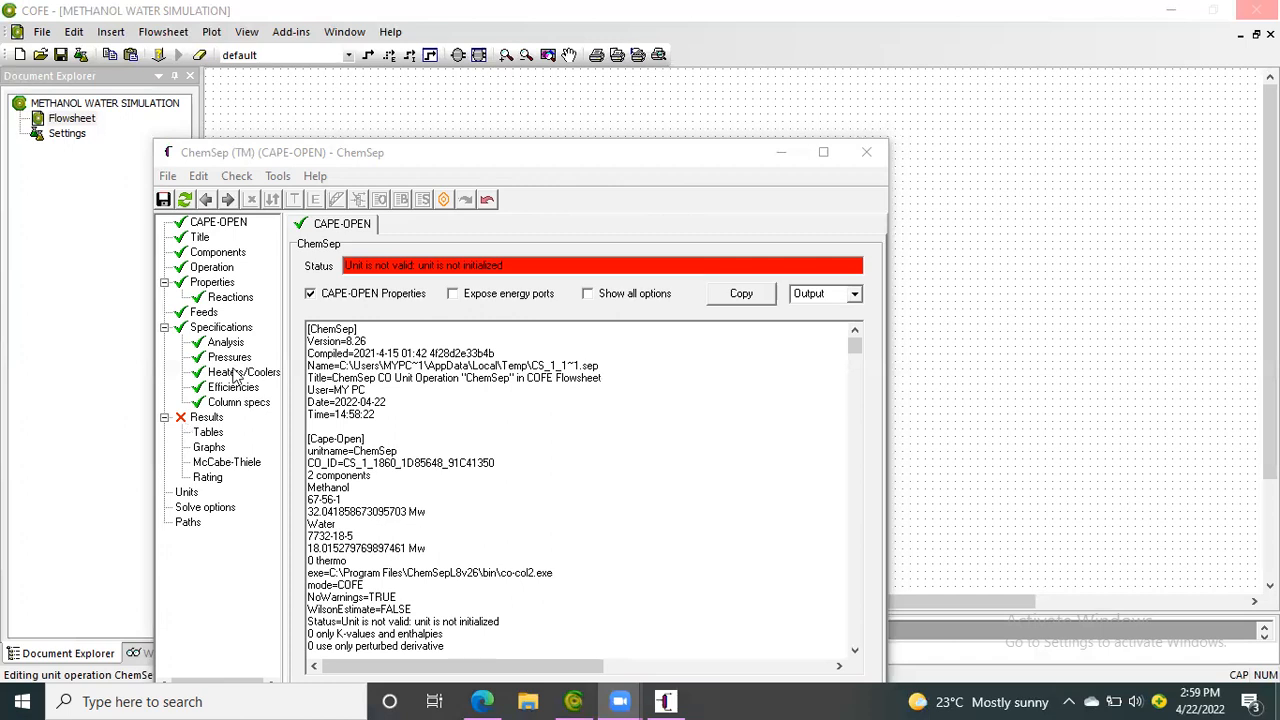
Set the column's number of stages to 32 in the operation configuration and accept adapting the feed stage to it
click(214, 226)
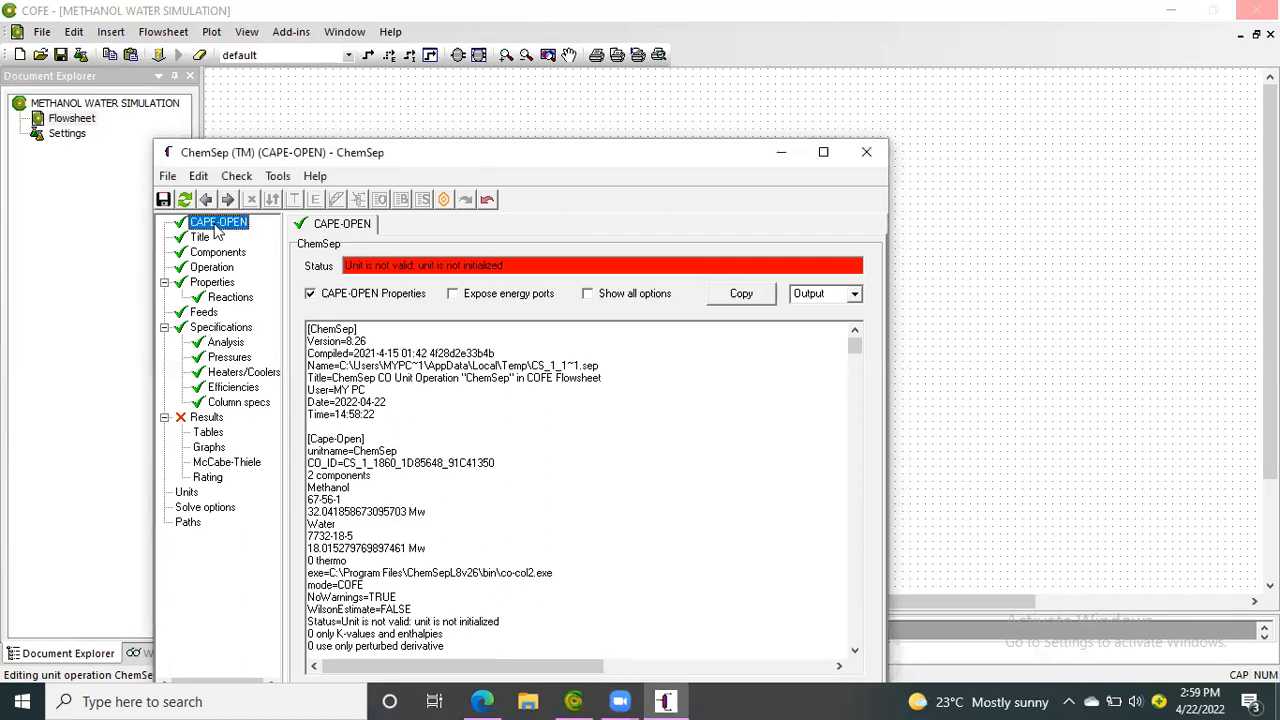
click(200, 237)
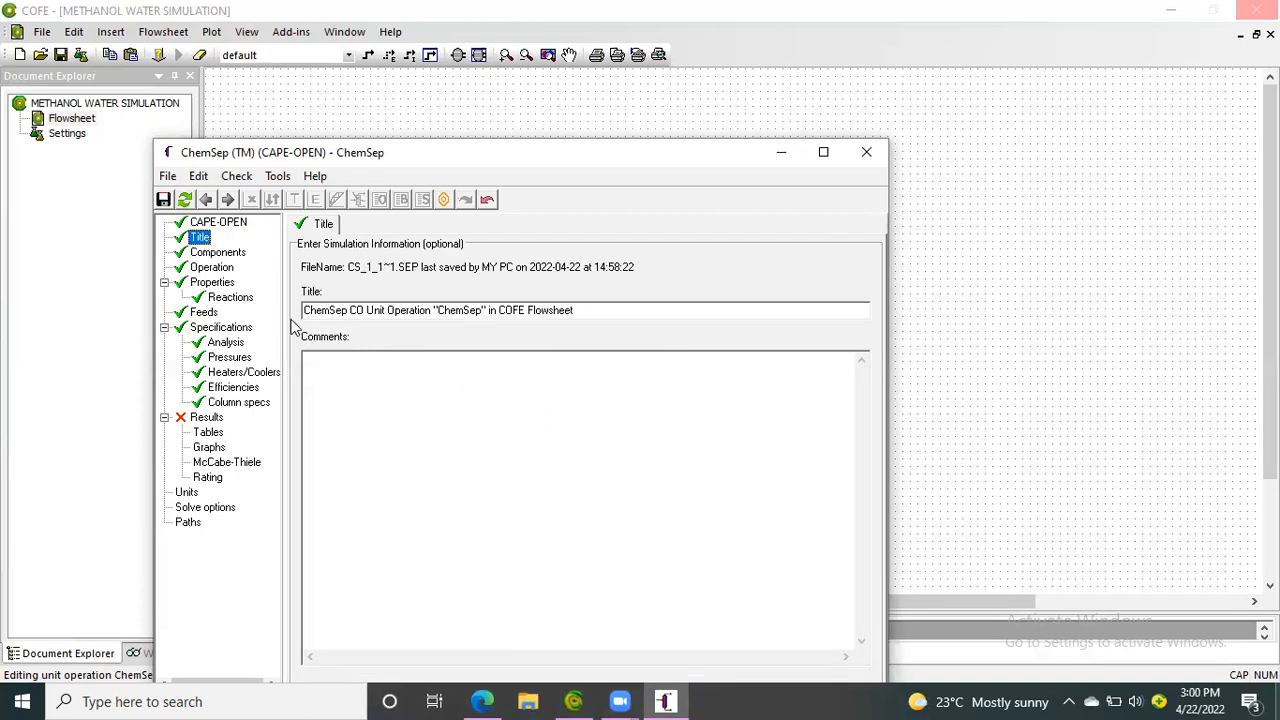
click(240, 257)
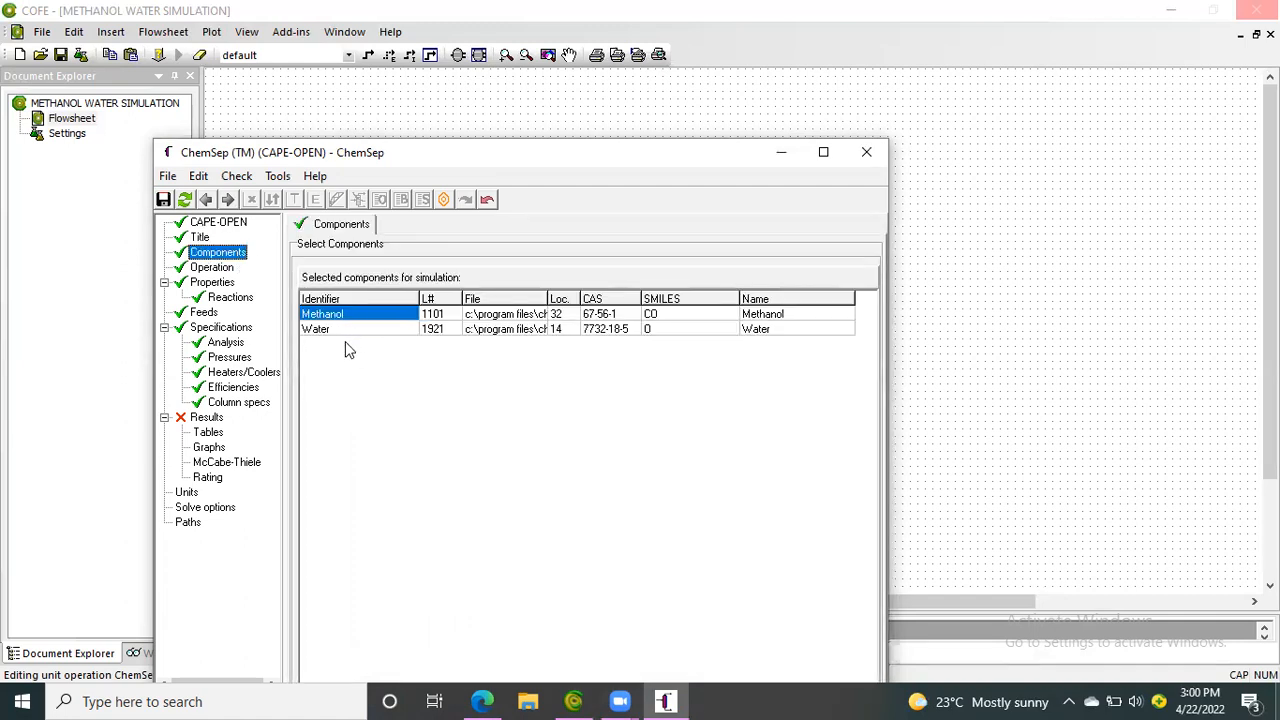
click(228, 269)
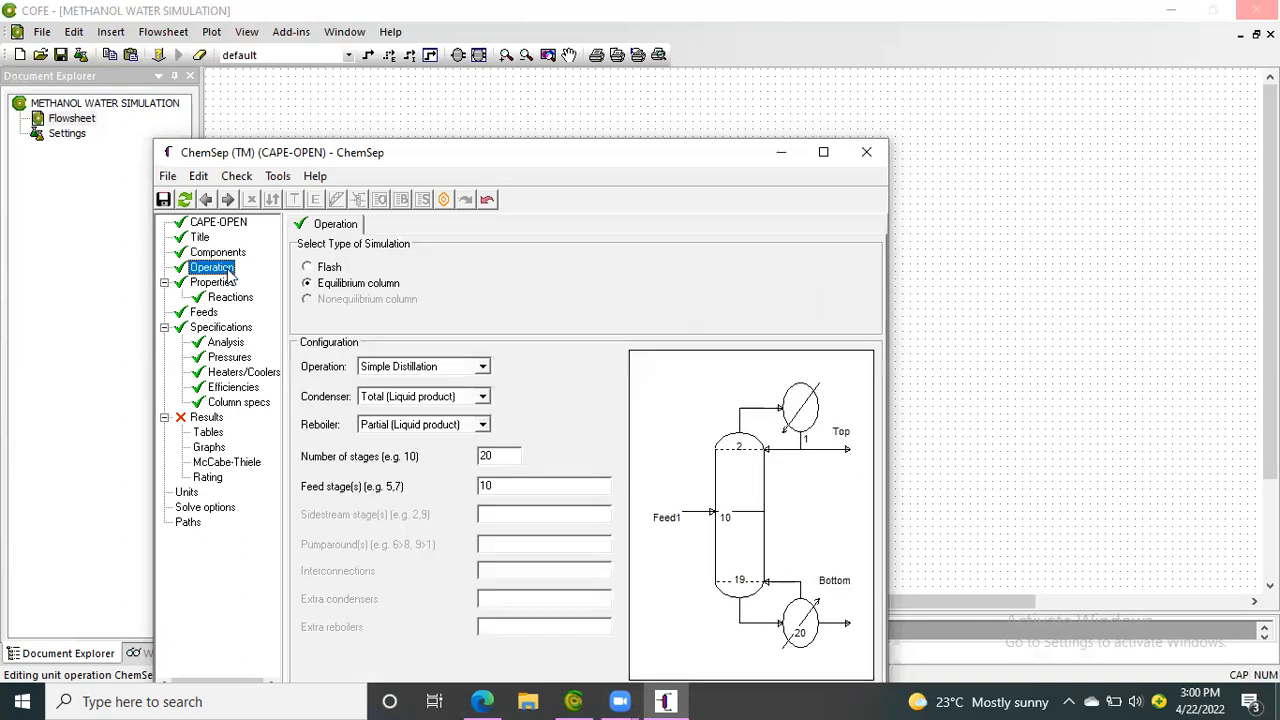
double_click(500, 455)
key(BackSpace)
text(32)
key(Return)
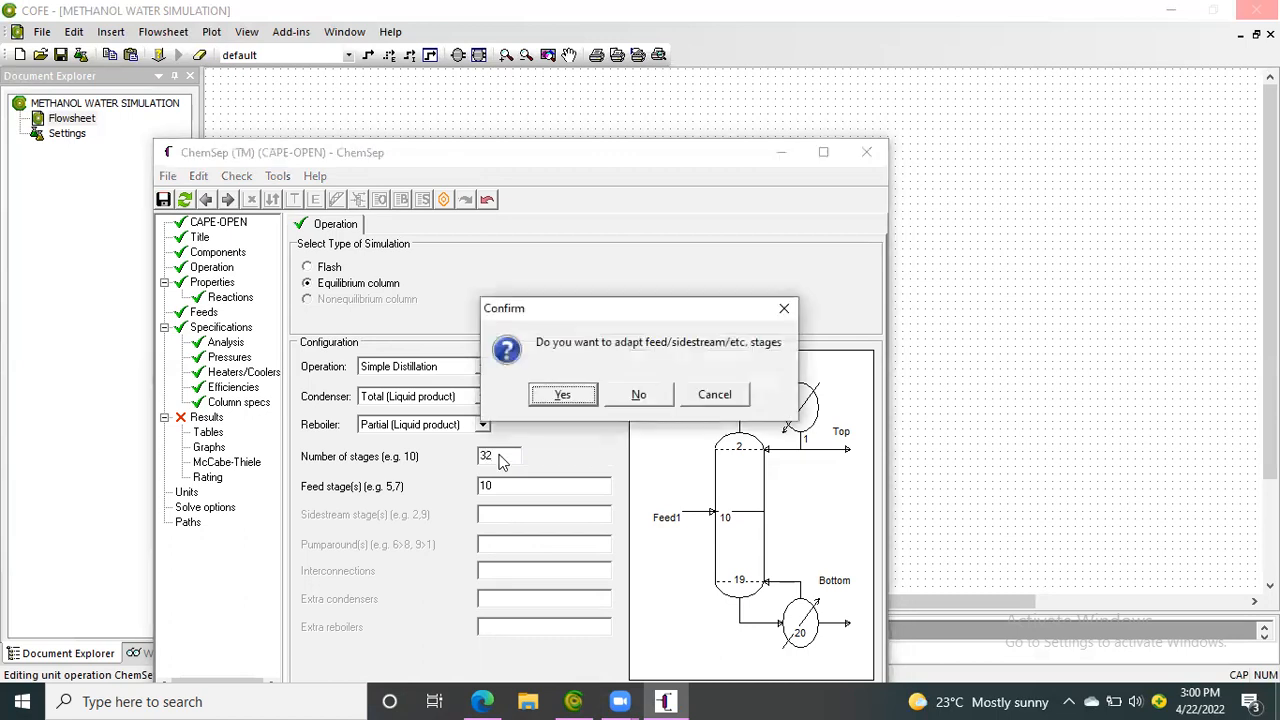
click(563, 397)
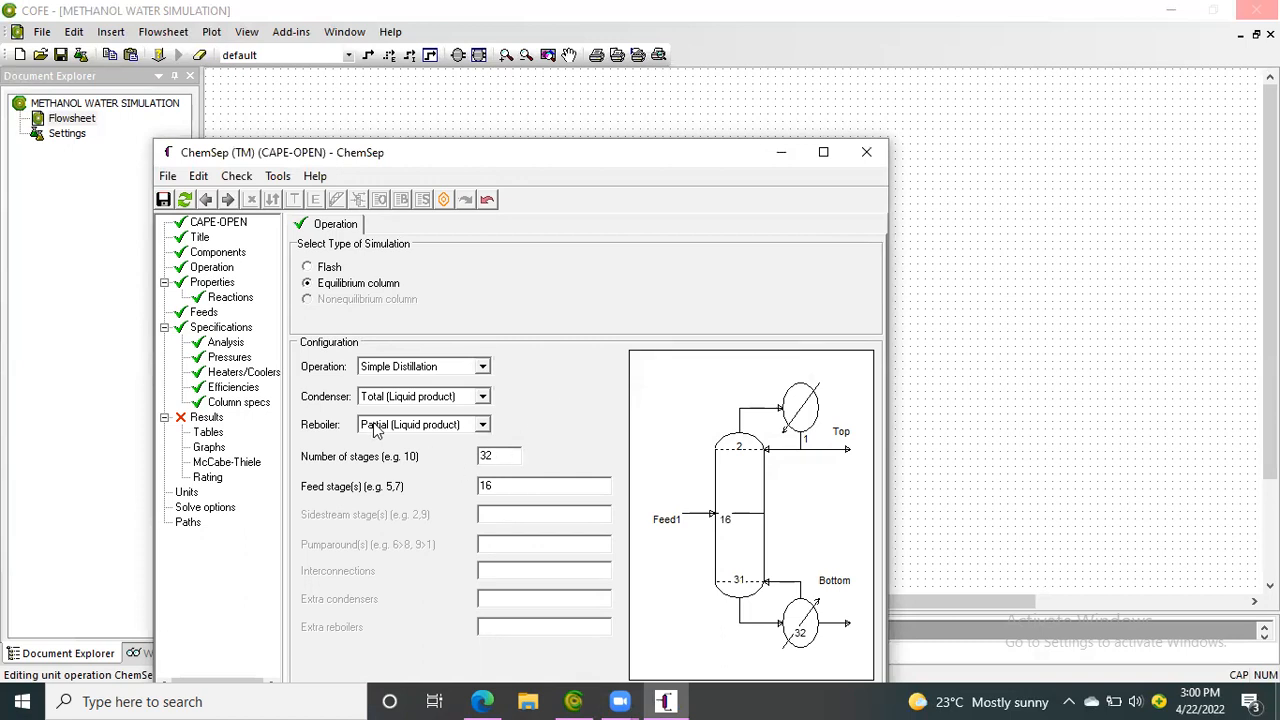
Review the column's reactions, feed specifications, degrees of freedom analysis and pressure specifications
click(231, 298)
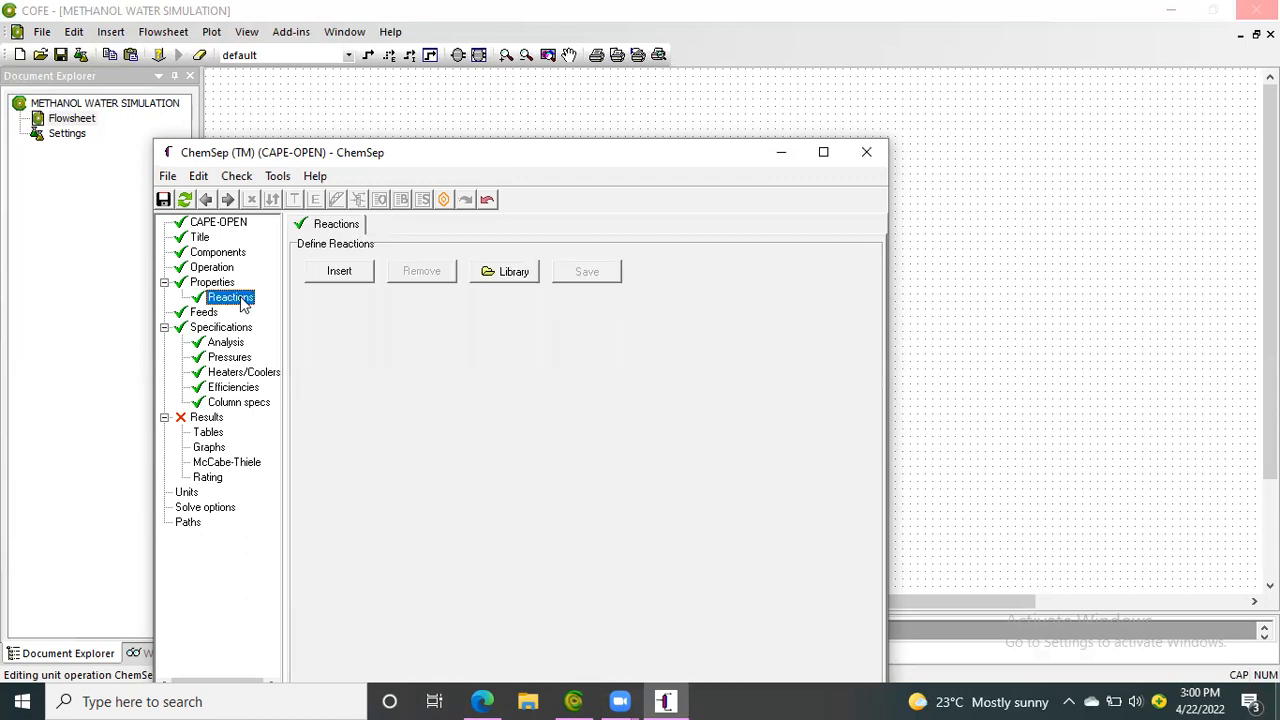
click(204, 313)
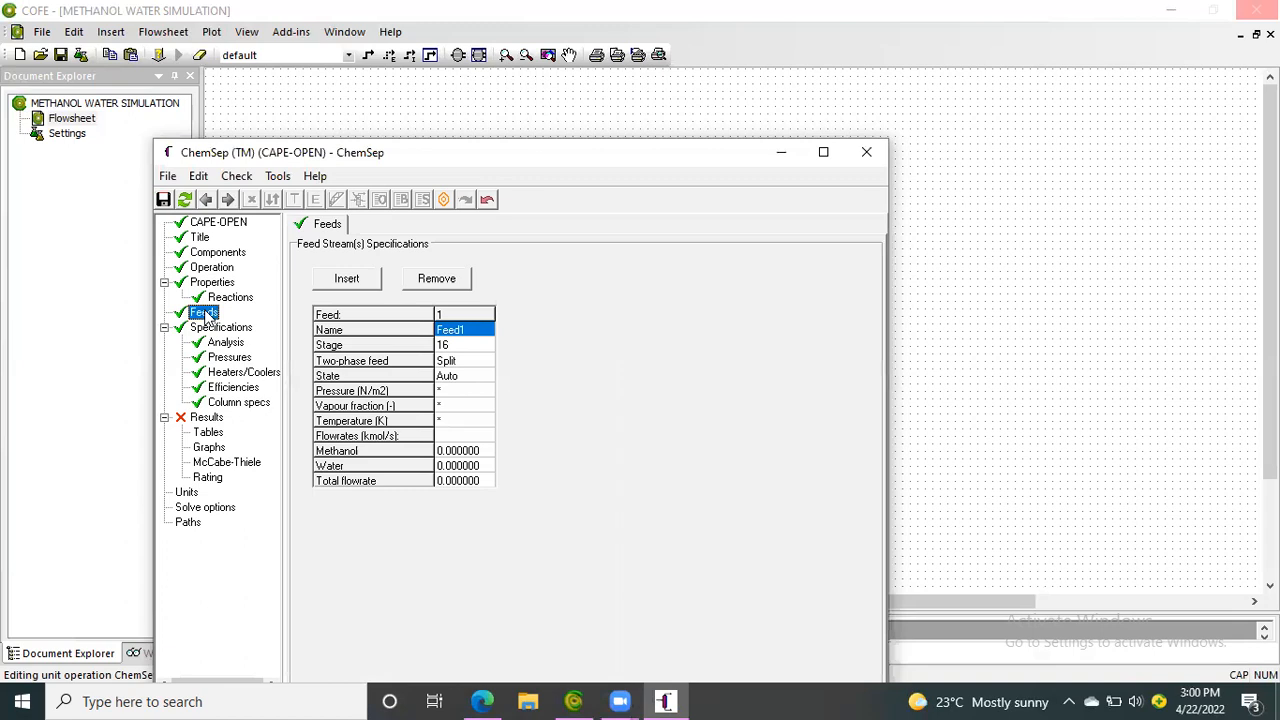
click(221, 330)
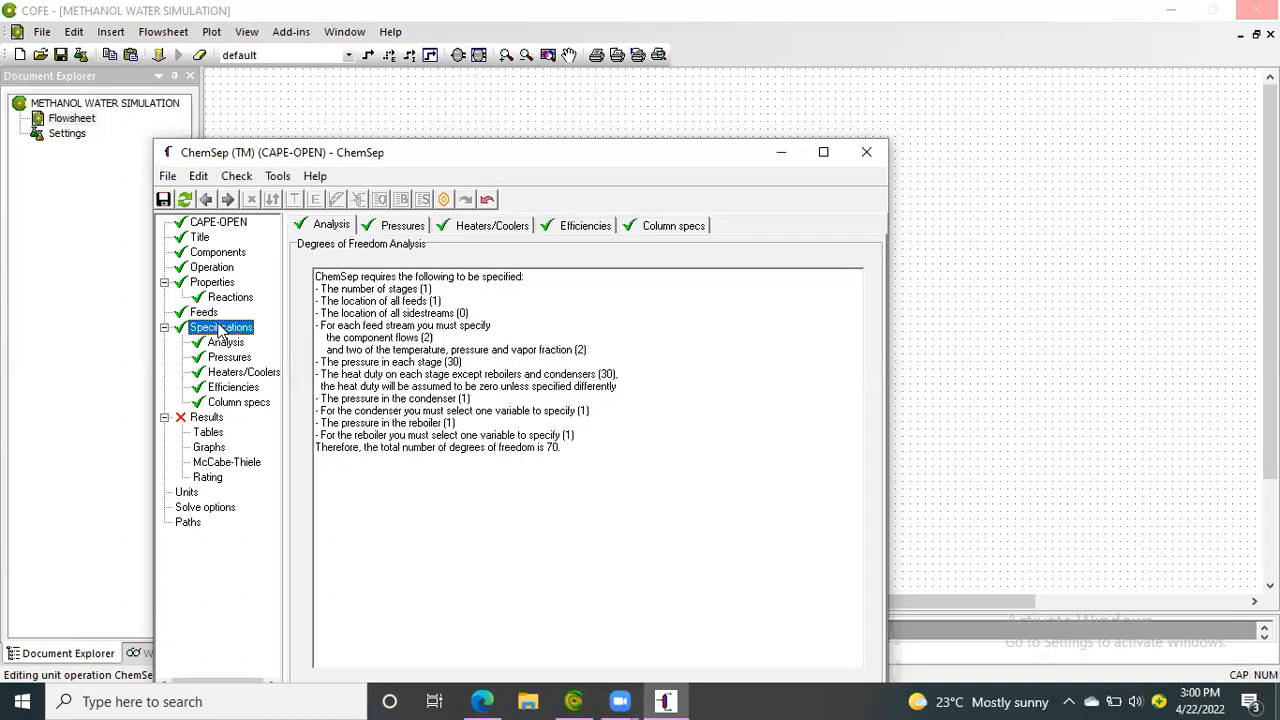
click(228, 345)
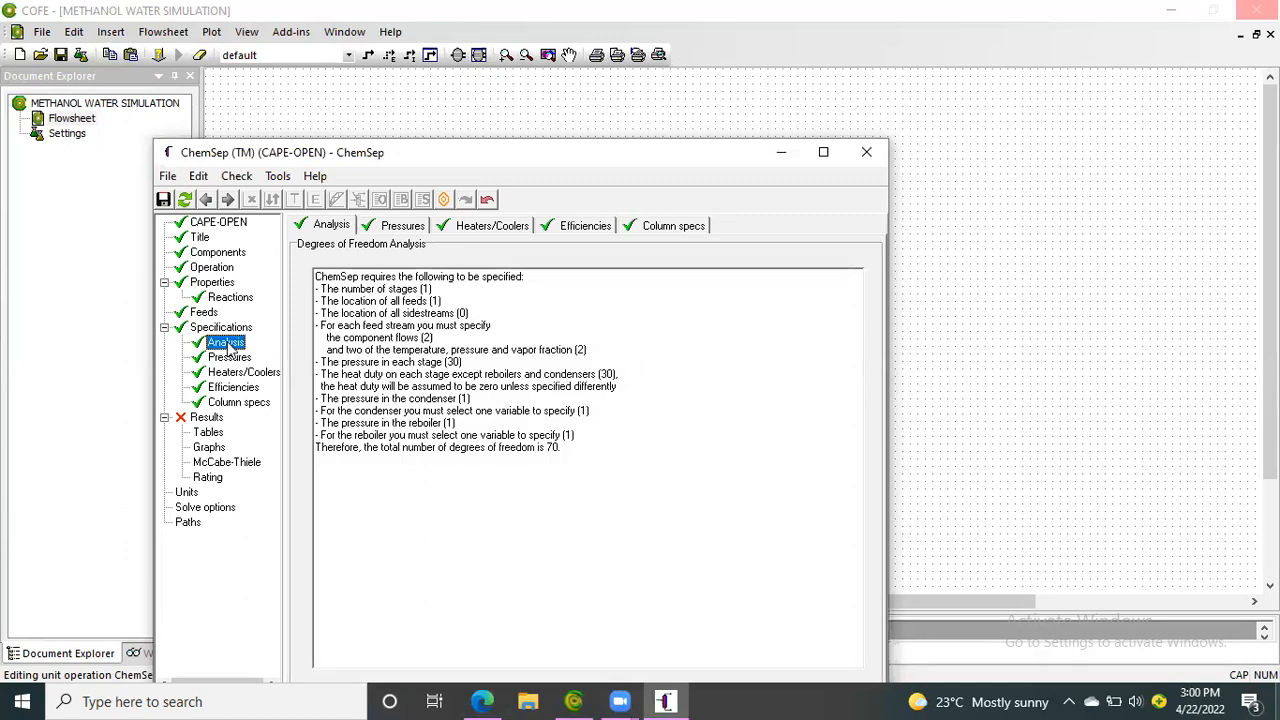
click(234, 359)
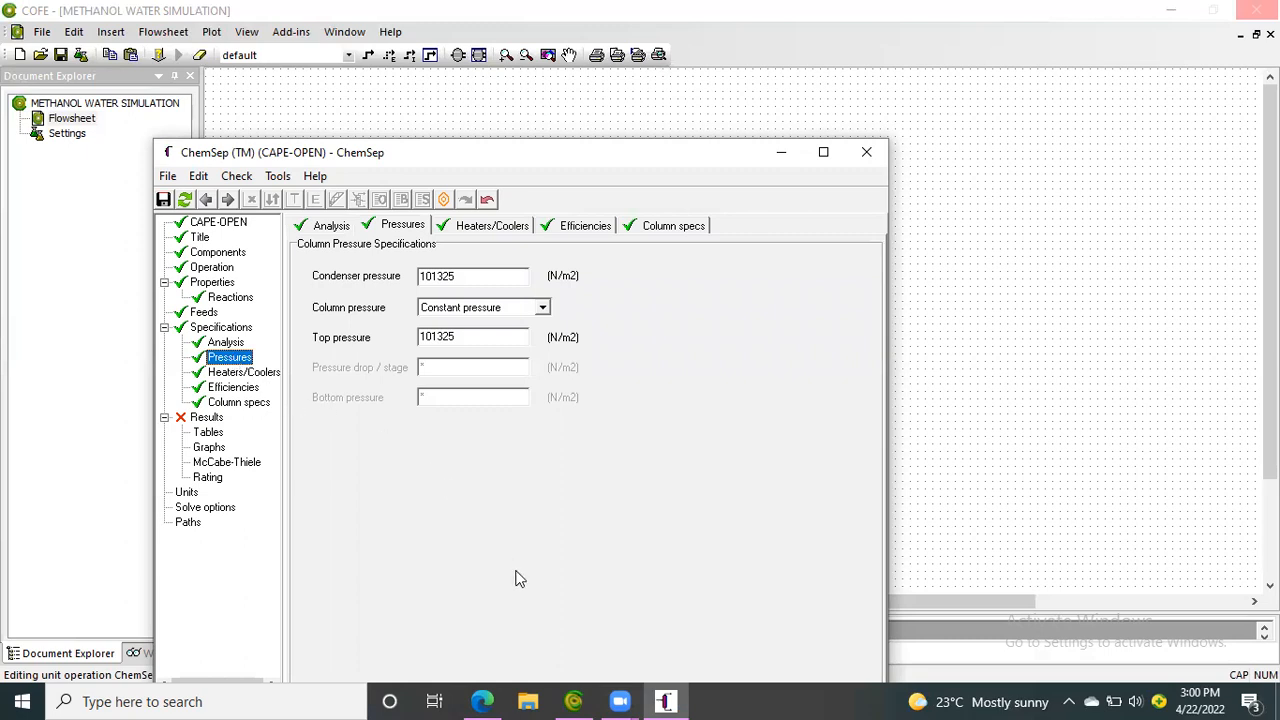
Switch to the PowerPoint presentation in the browser, start the slide show and advance to the slide on specifying chemical components
click(484, 700)
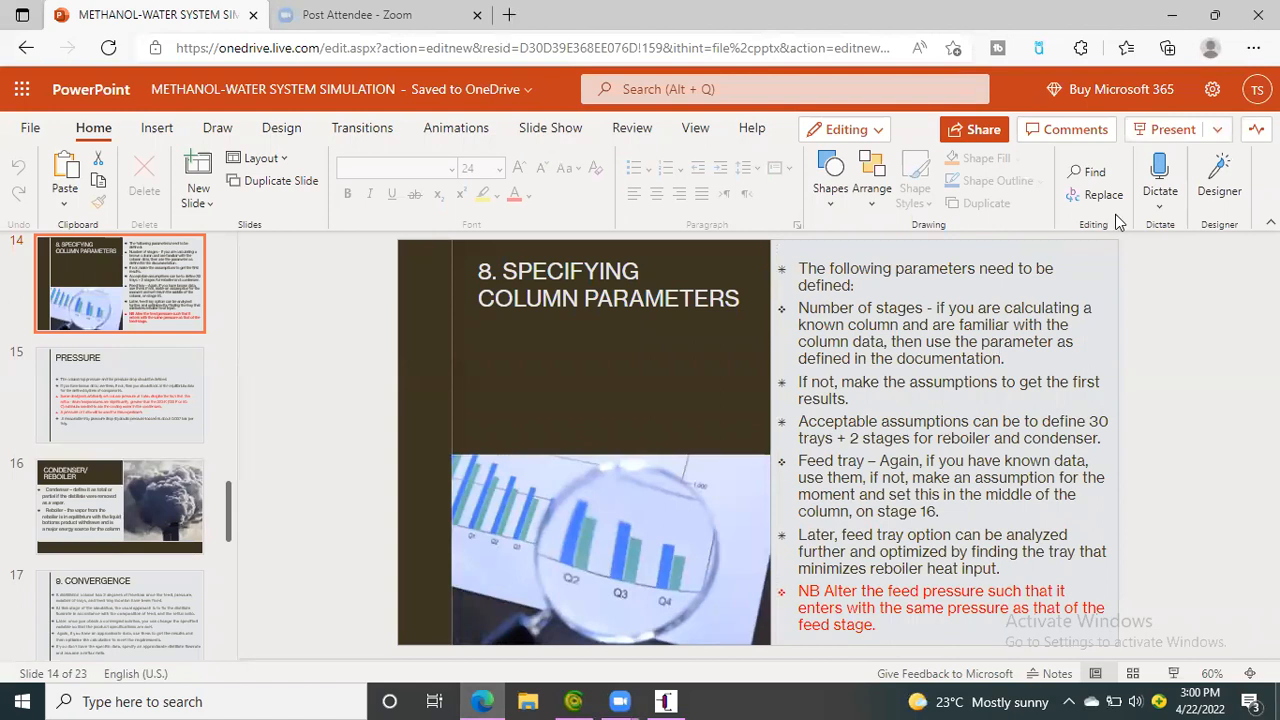
click(1161, 137)
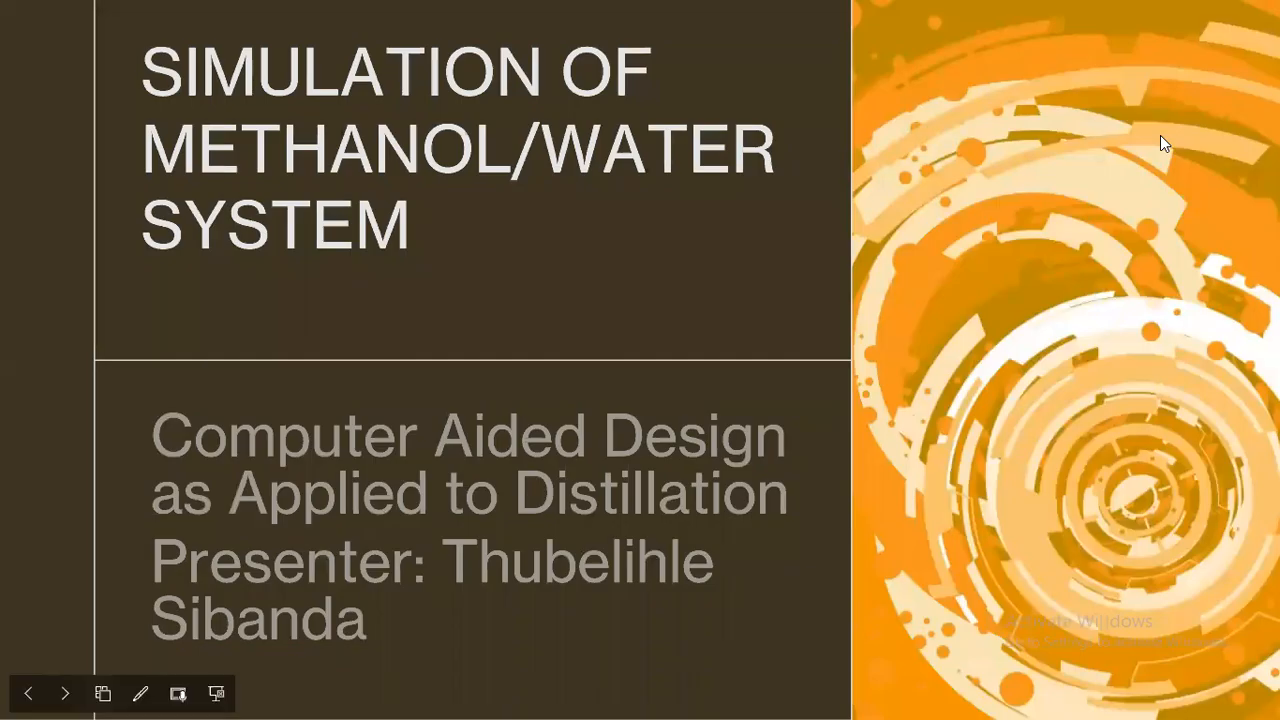
key(Right)
key(Right)
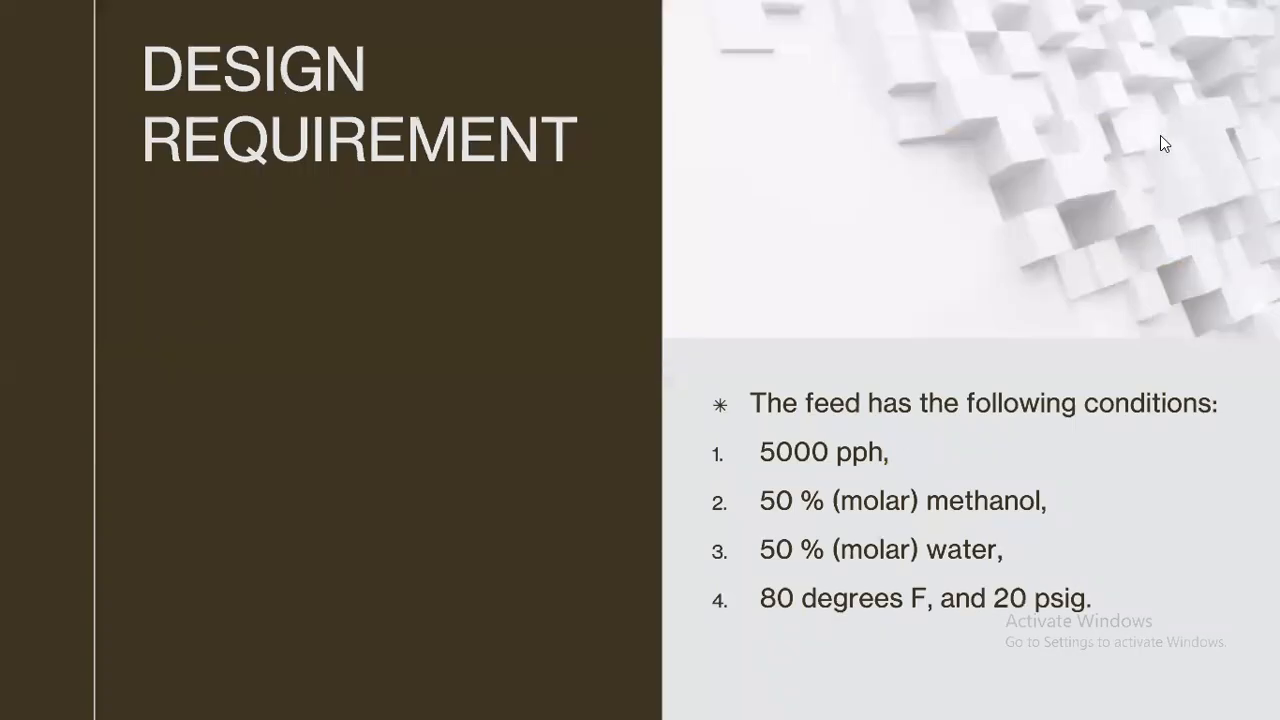
key(Right)
key(Right)
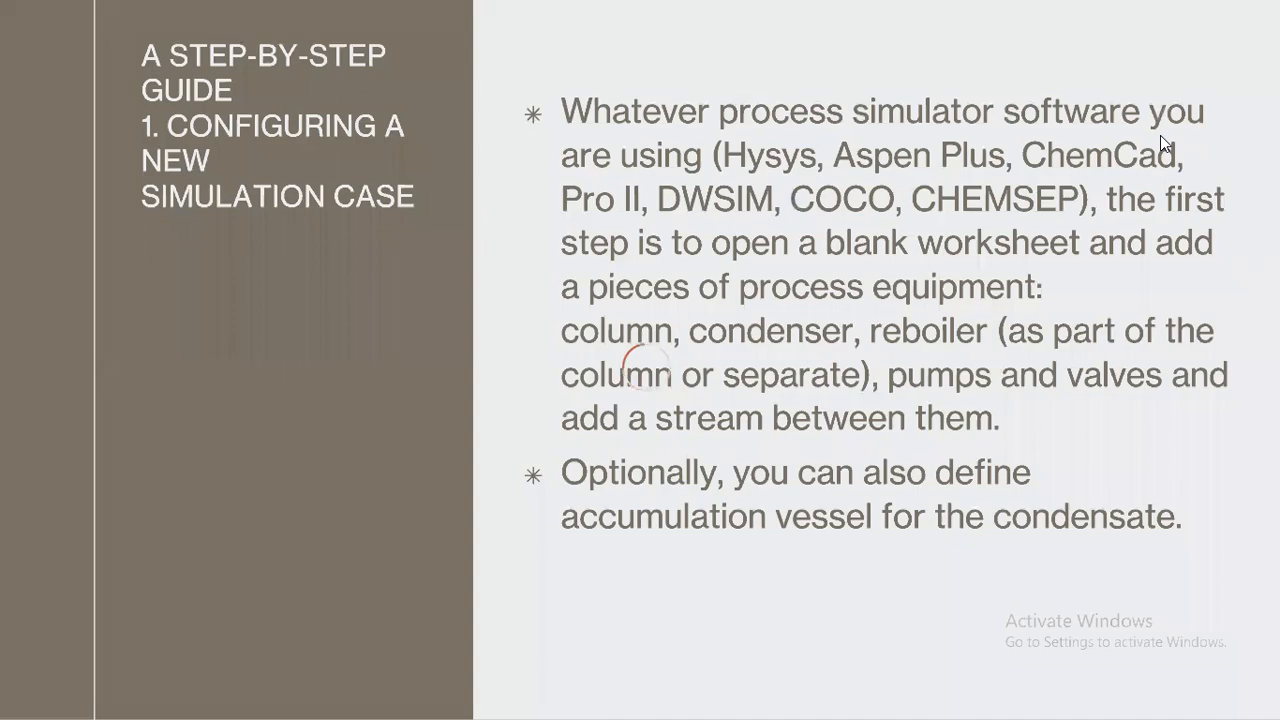
key(Right)
key(Right)
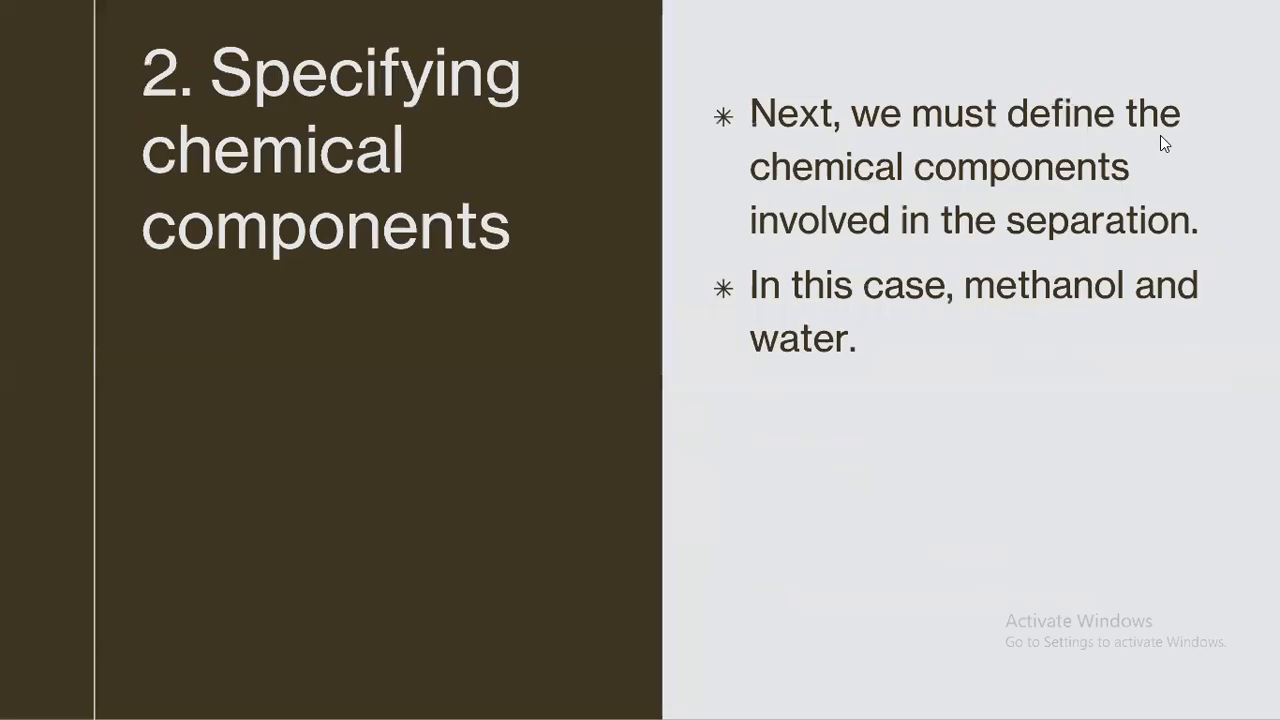
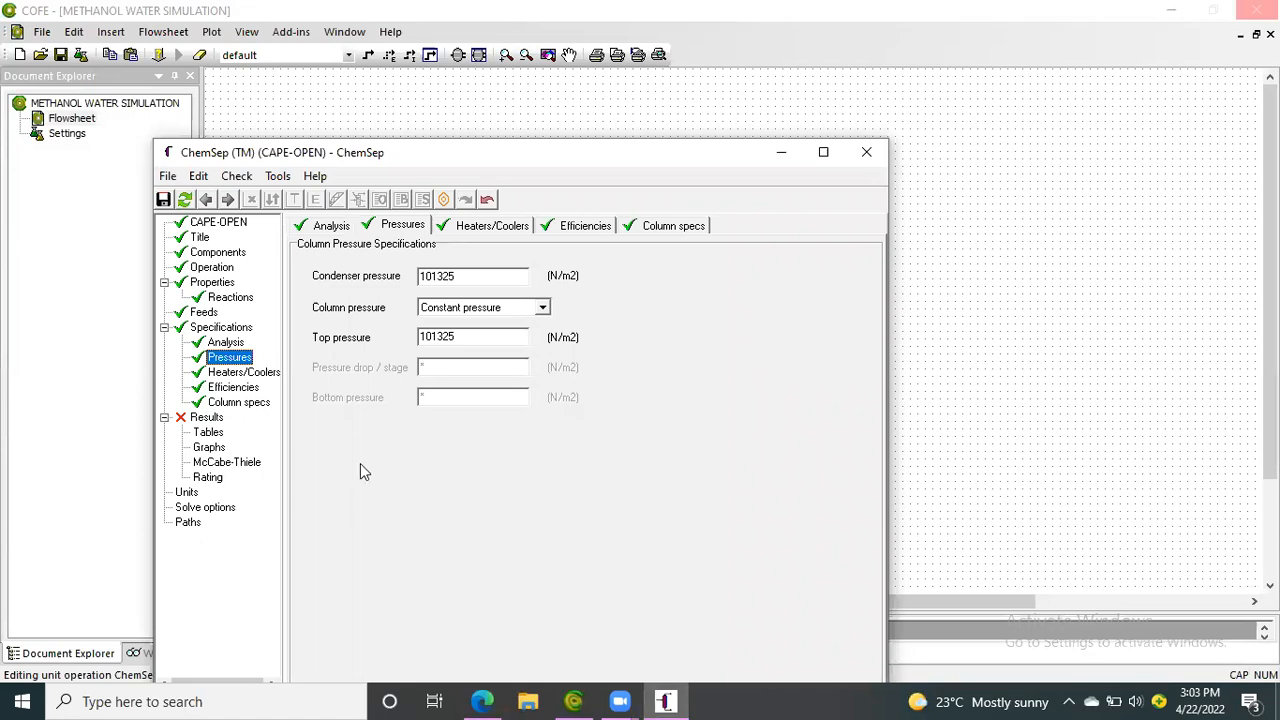
Set the pressure unit to atm in the column's units settings
click(187, 493)
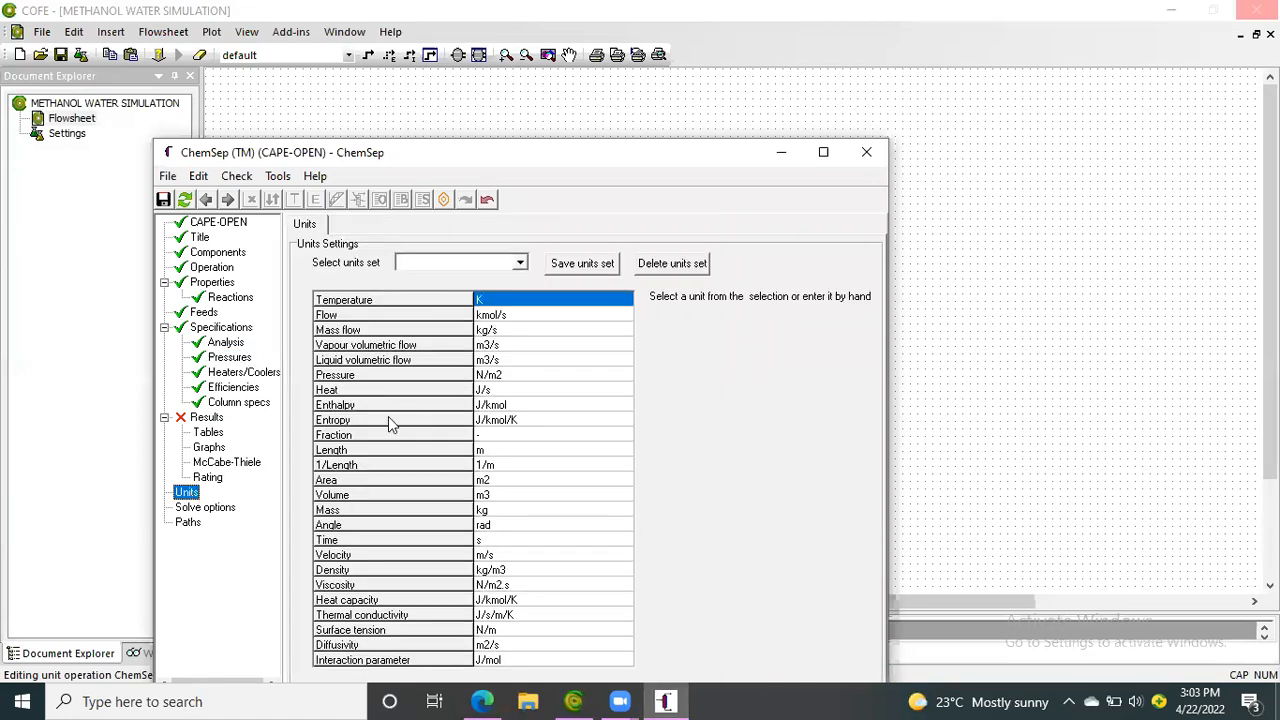
click(505, 375)
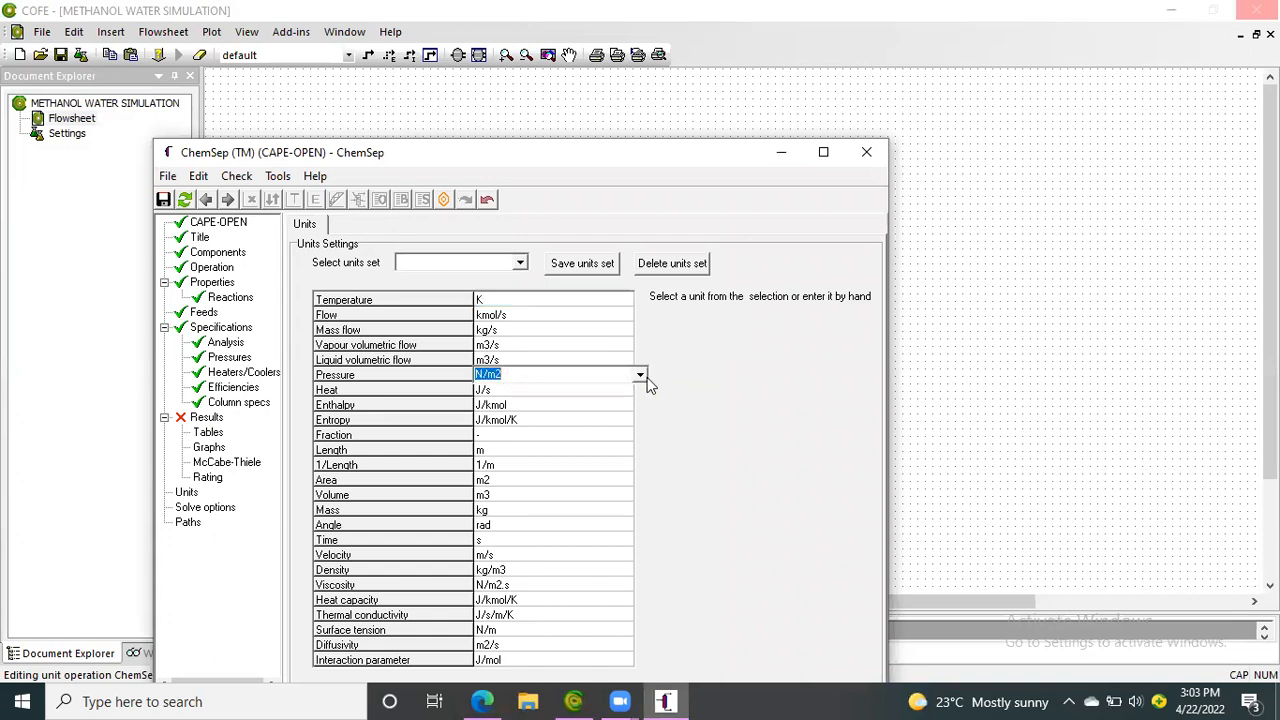
click(640, 376)
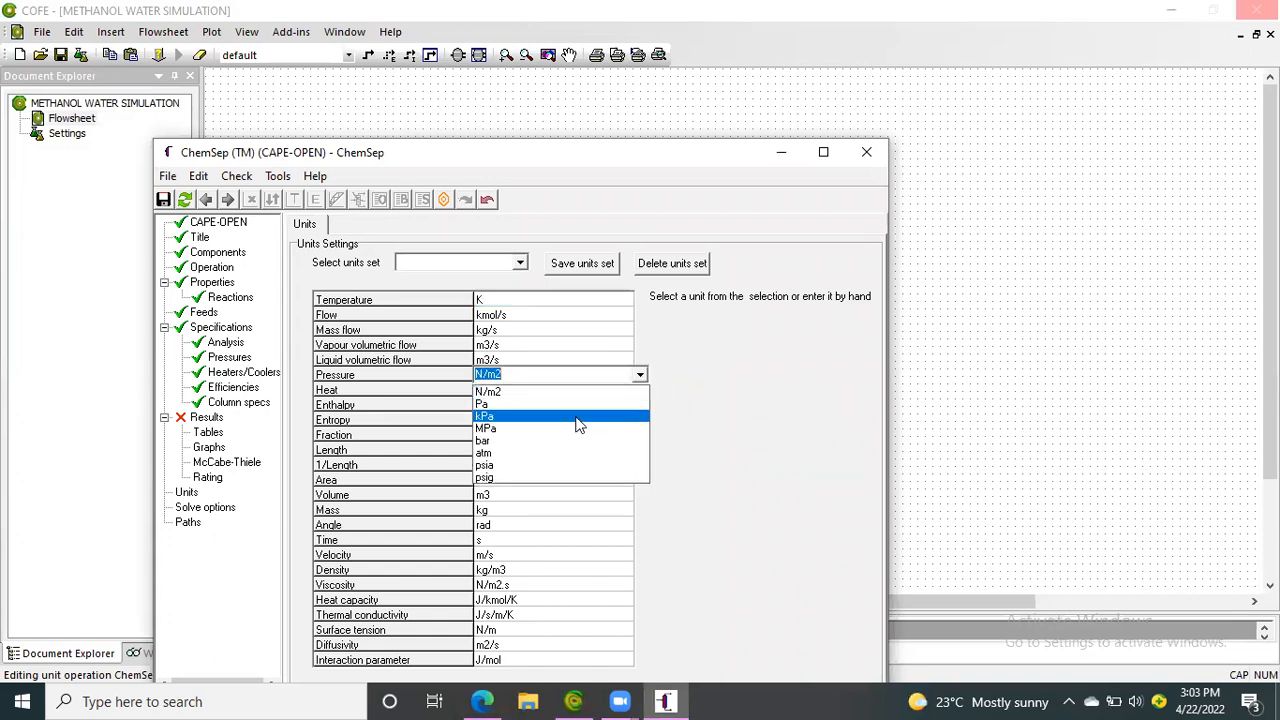
click(533, 454)
key(Return)
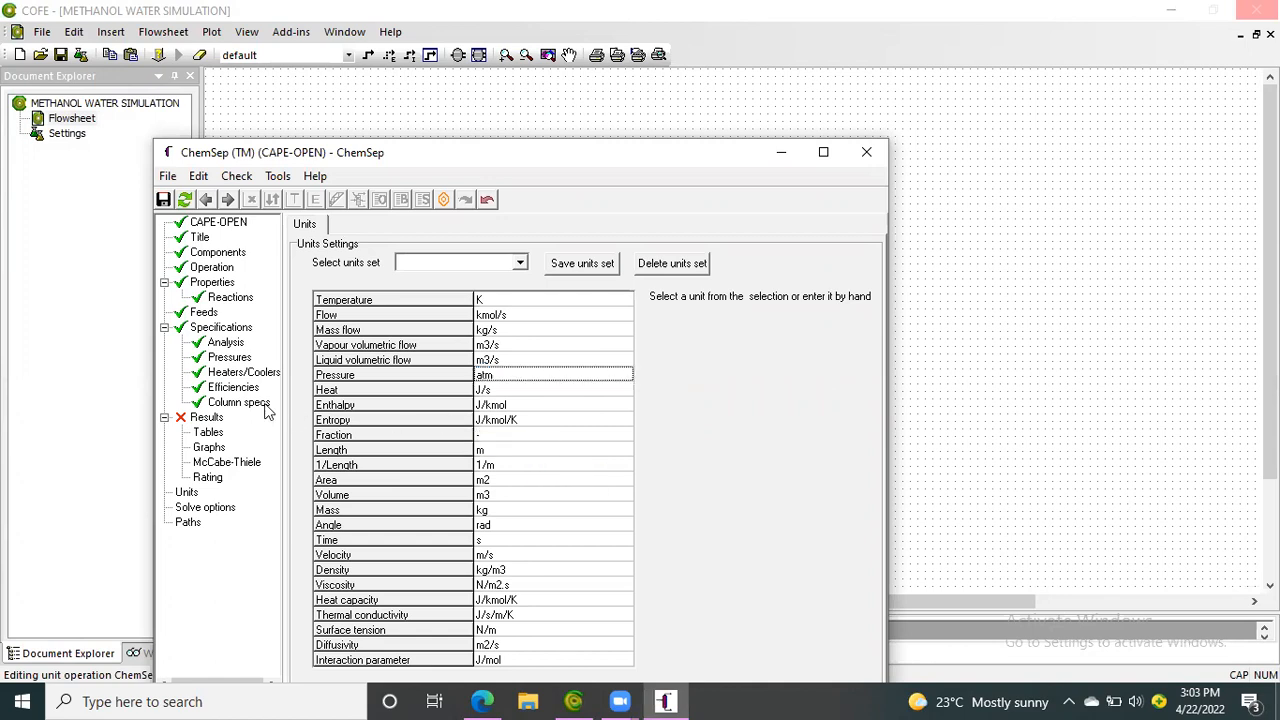
Change the column pressure specification to Fixed pressure drop/stage
click(230, 357)
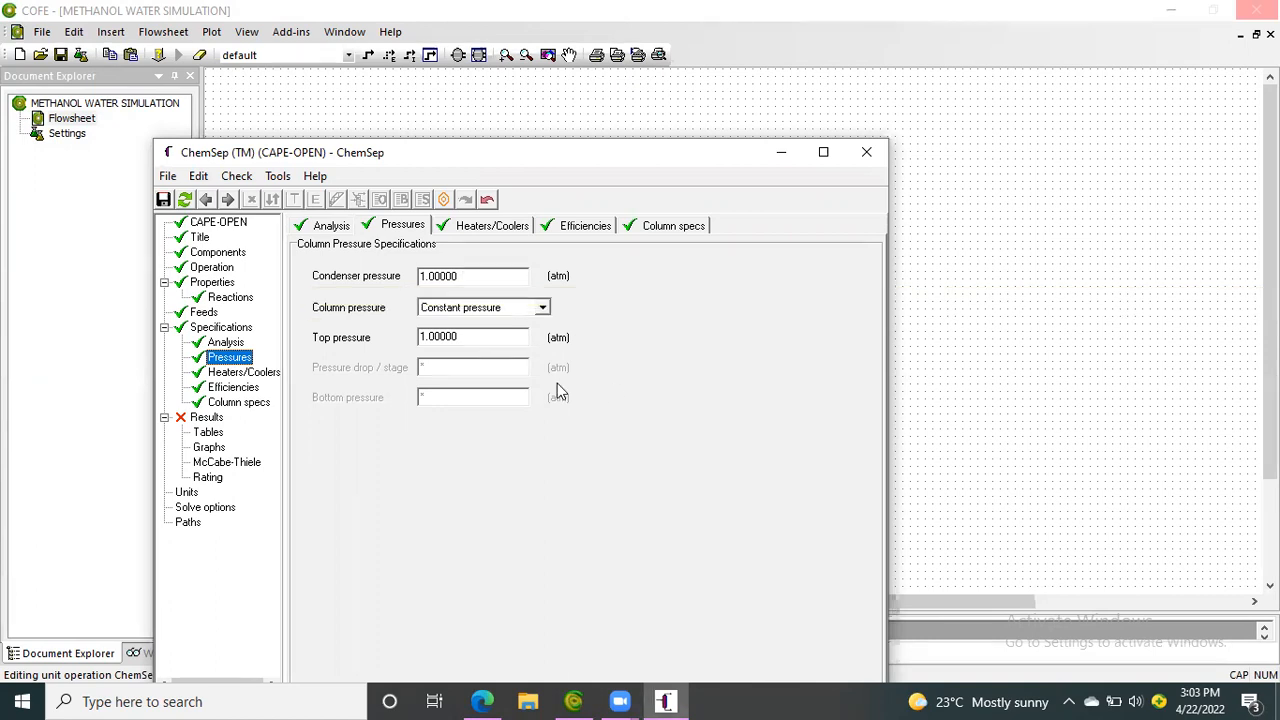
click(543, 309)
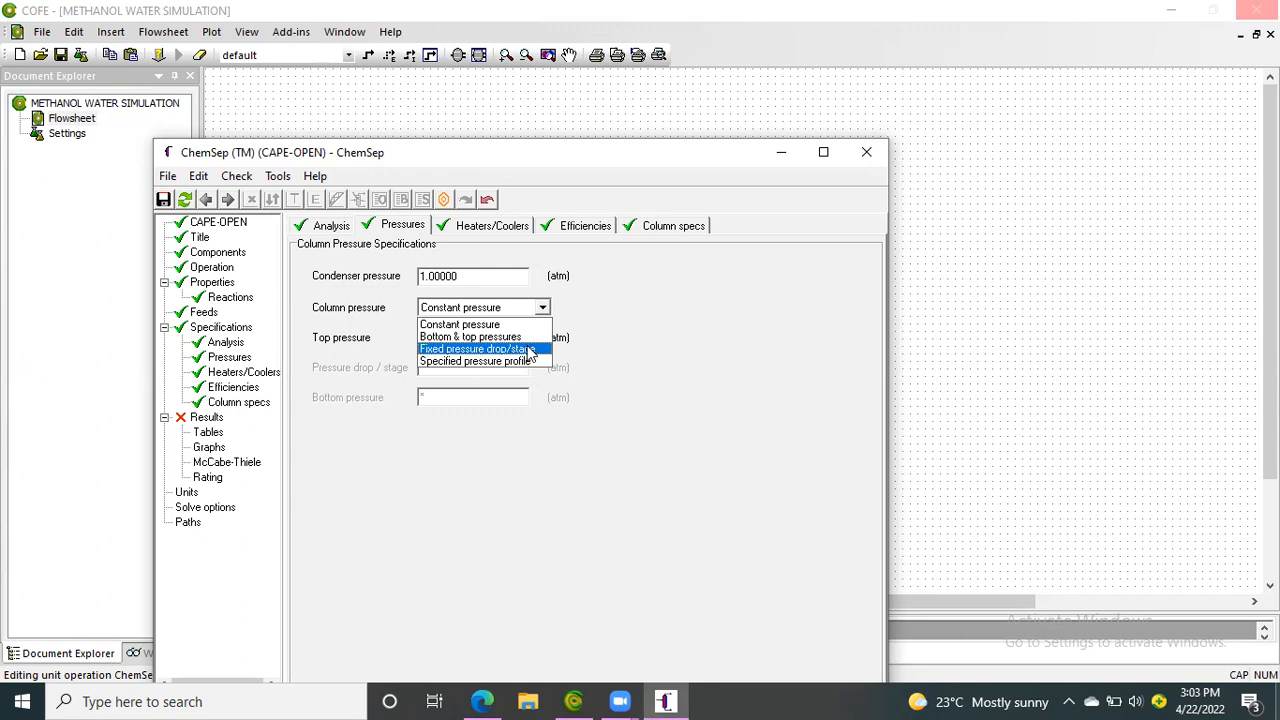
click(530, 350)
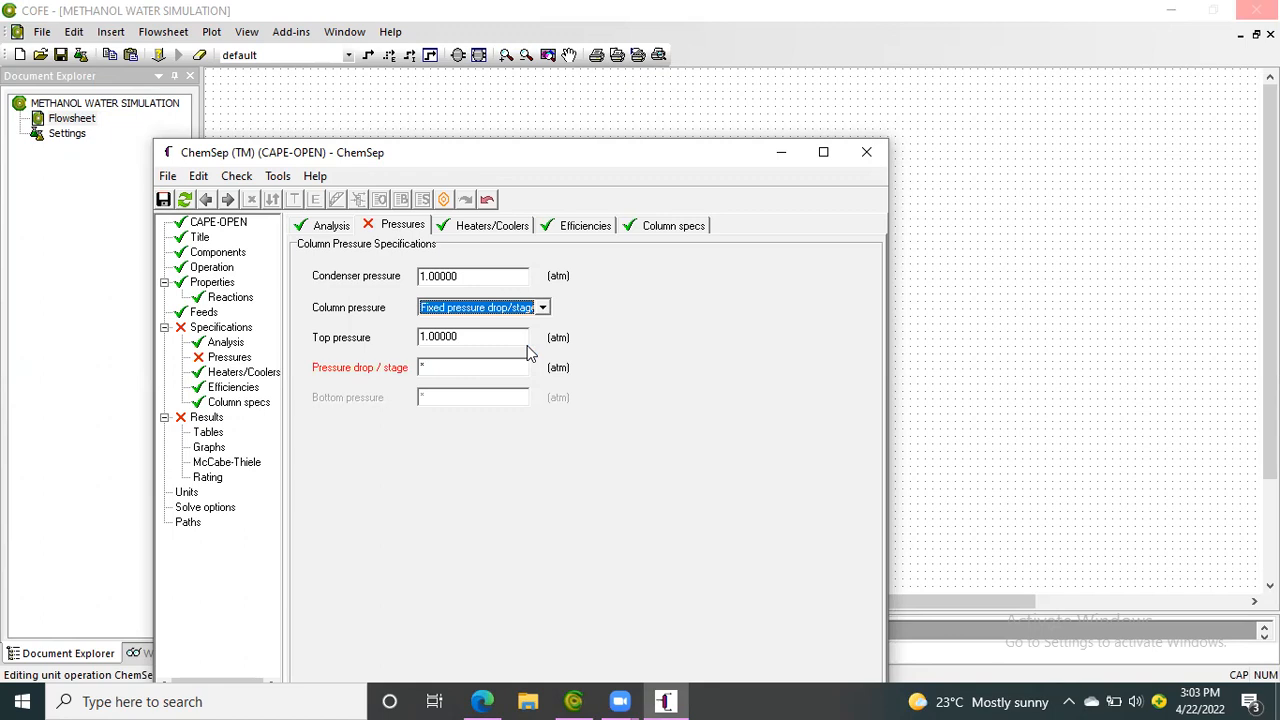
Set the pressure unit to bar in the column's units settings
click(187, 492)
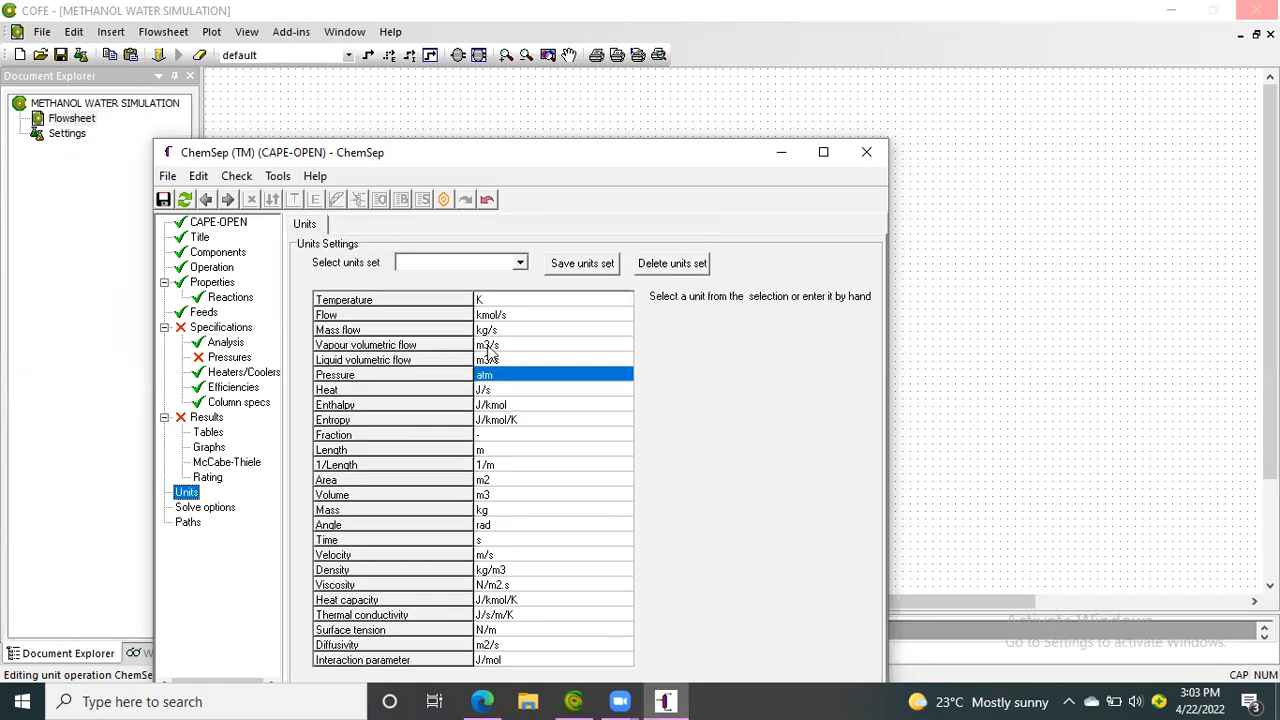
click(503, 376)
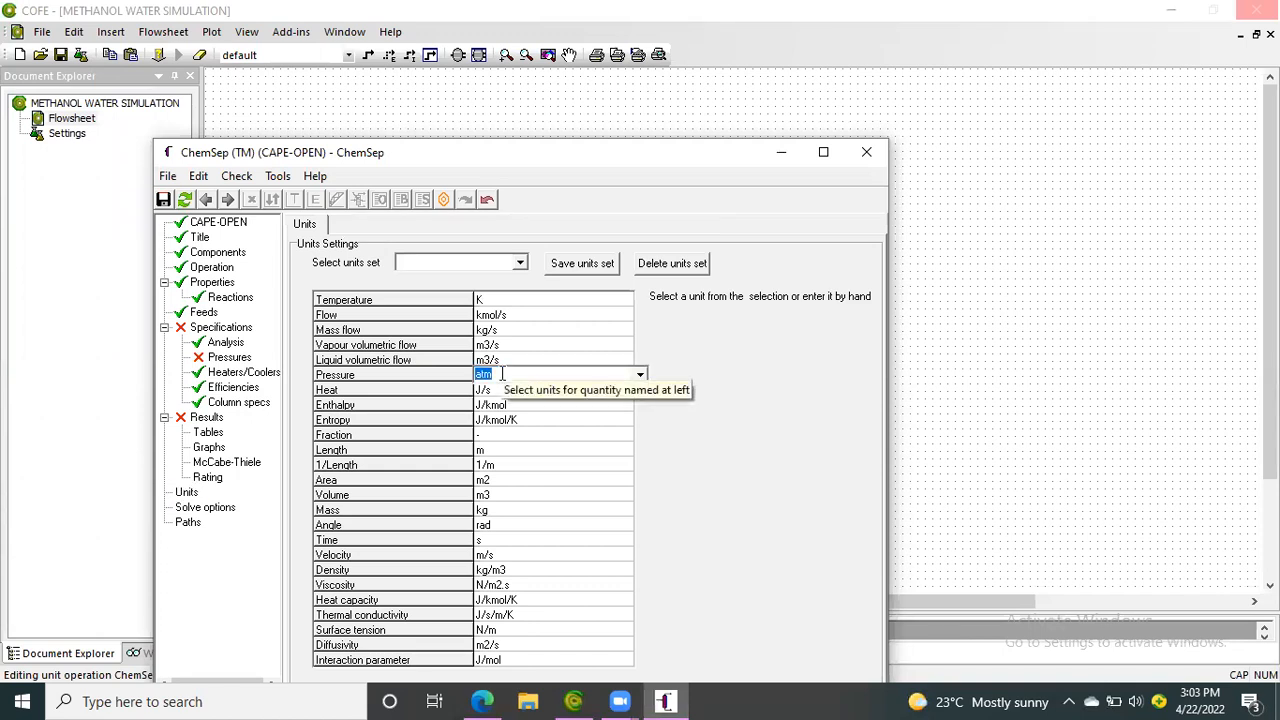
click(640, 374)
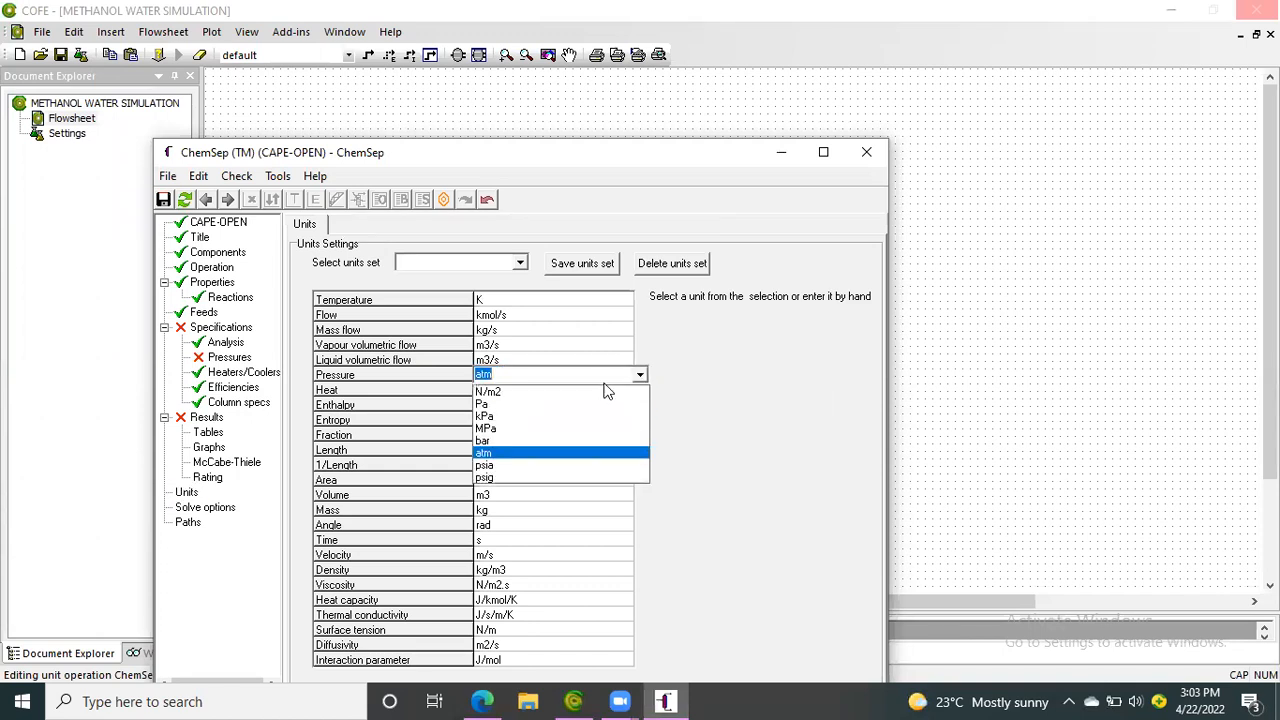
click(515, 442)
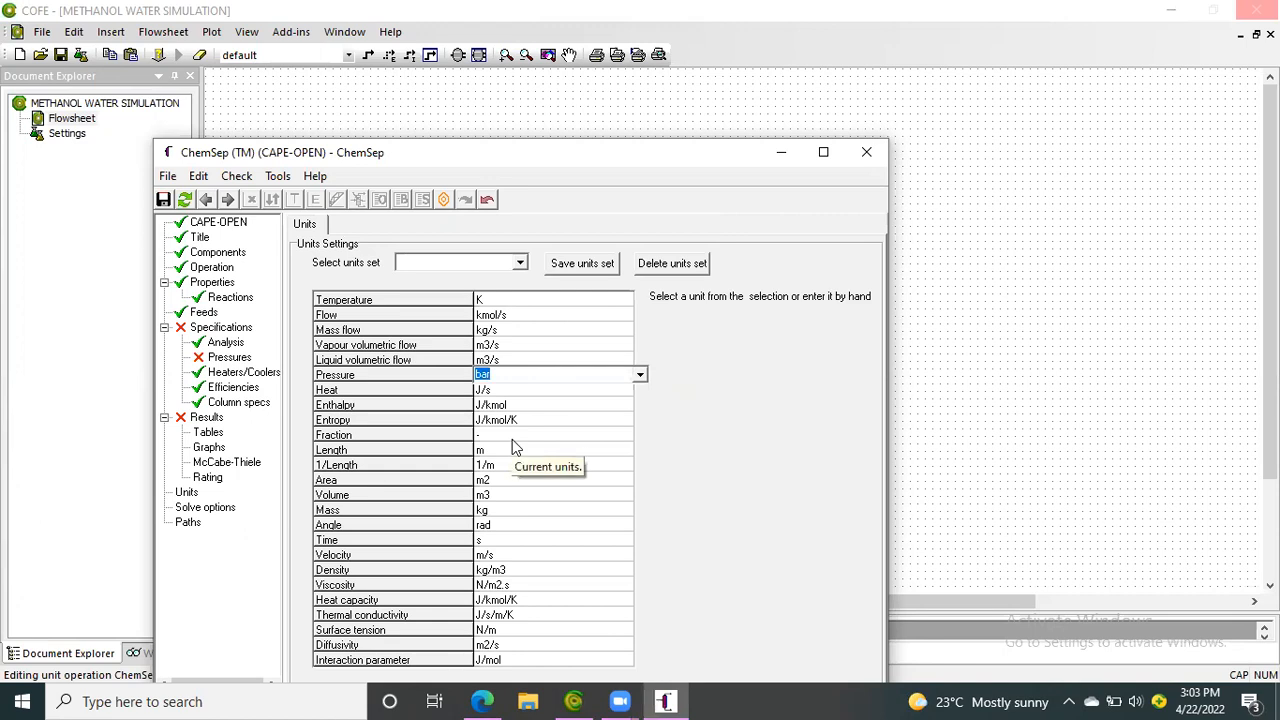
Consult the presentation's pressure slide in the browser and set the column's pressure drop per stage to 0.007 bar
click(240, 358)
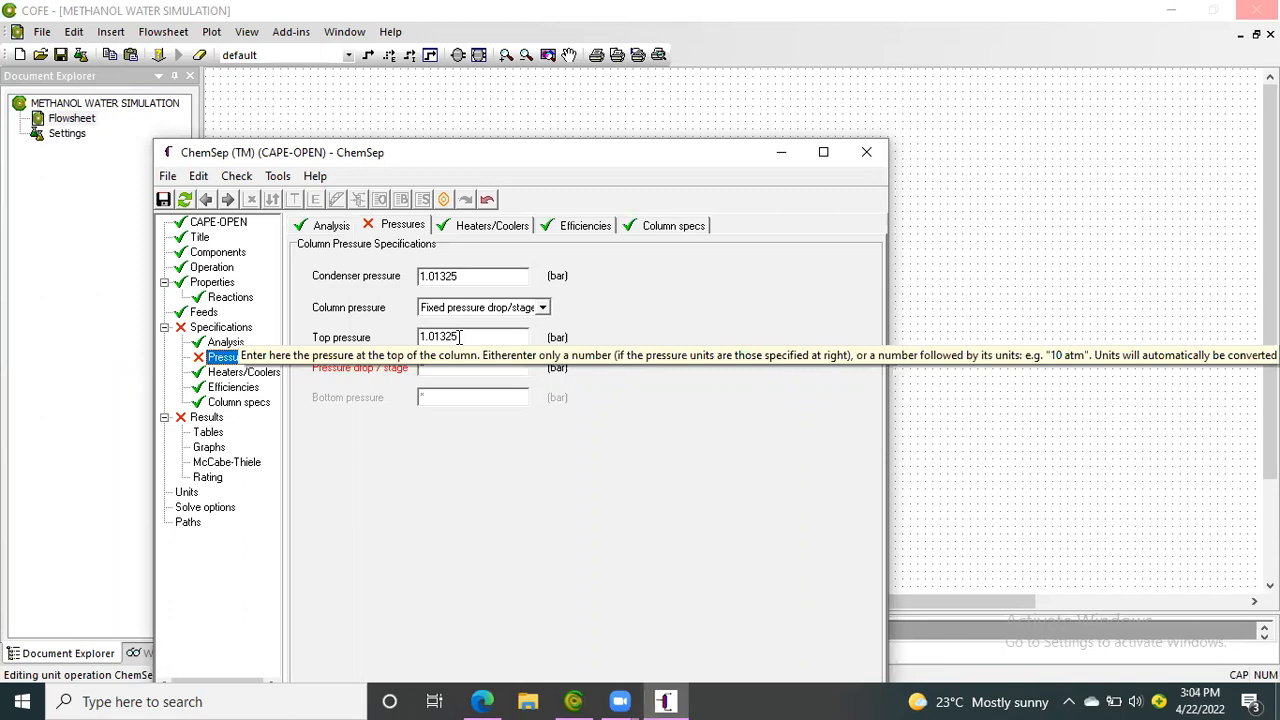
click(483, 700)
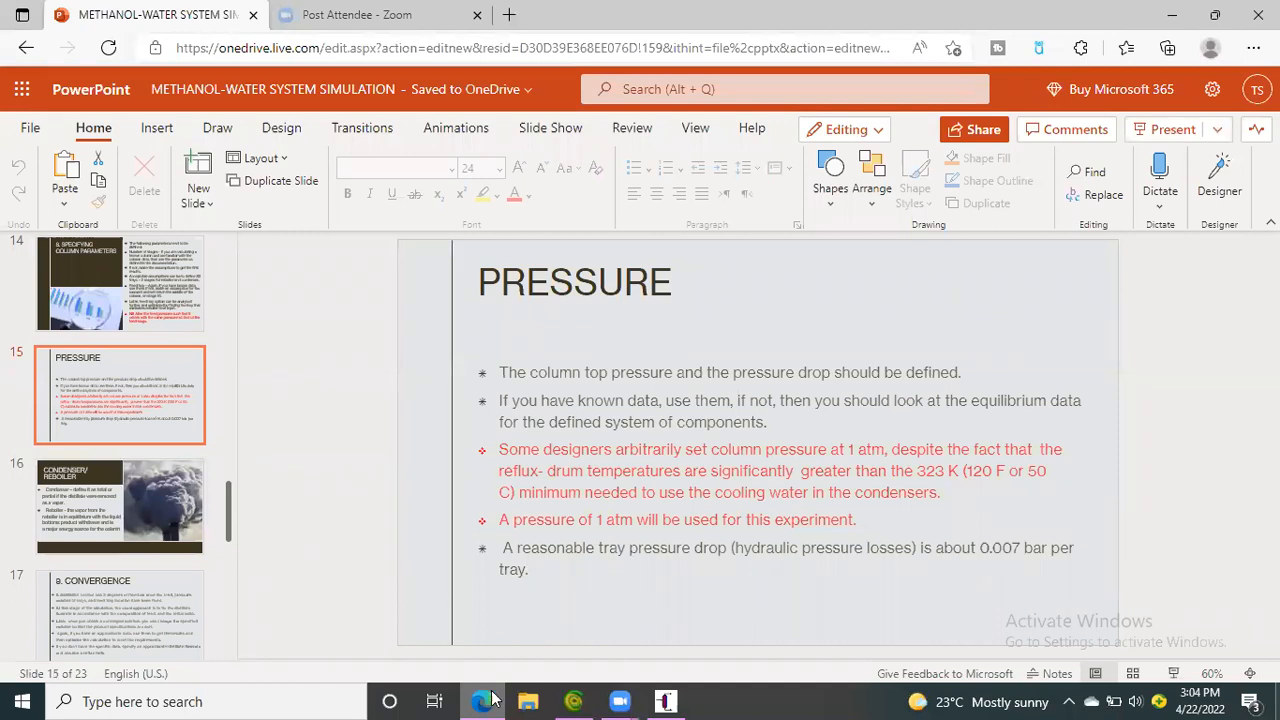
click(573, 700)
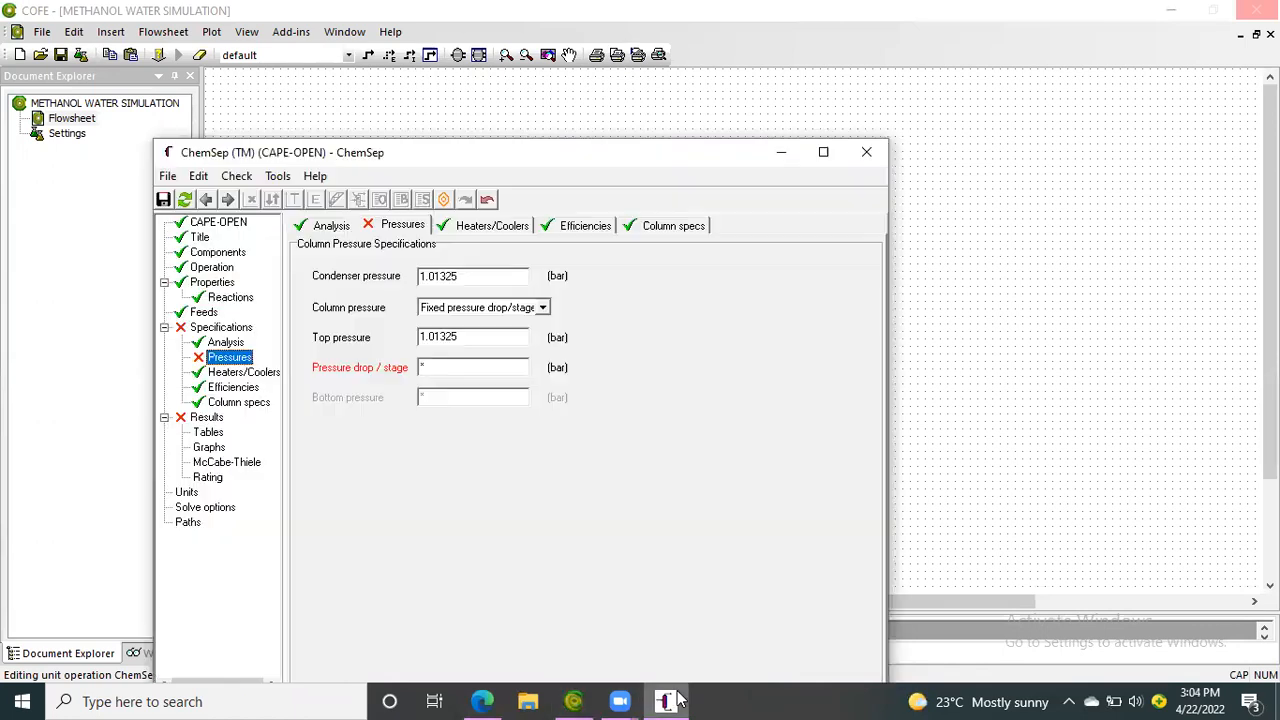
click(455, 368)
text(00)
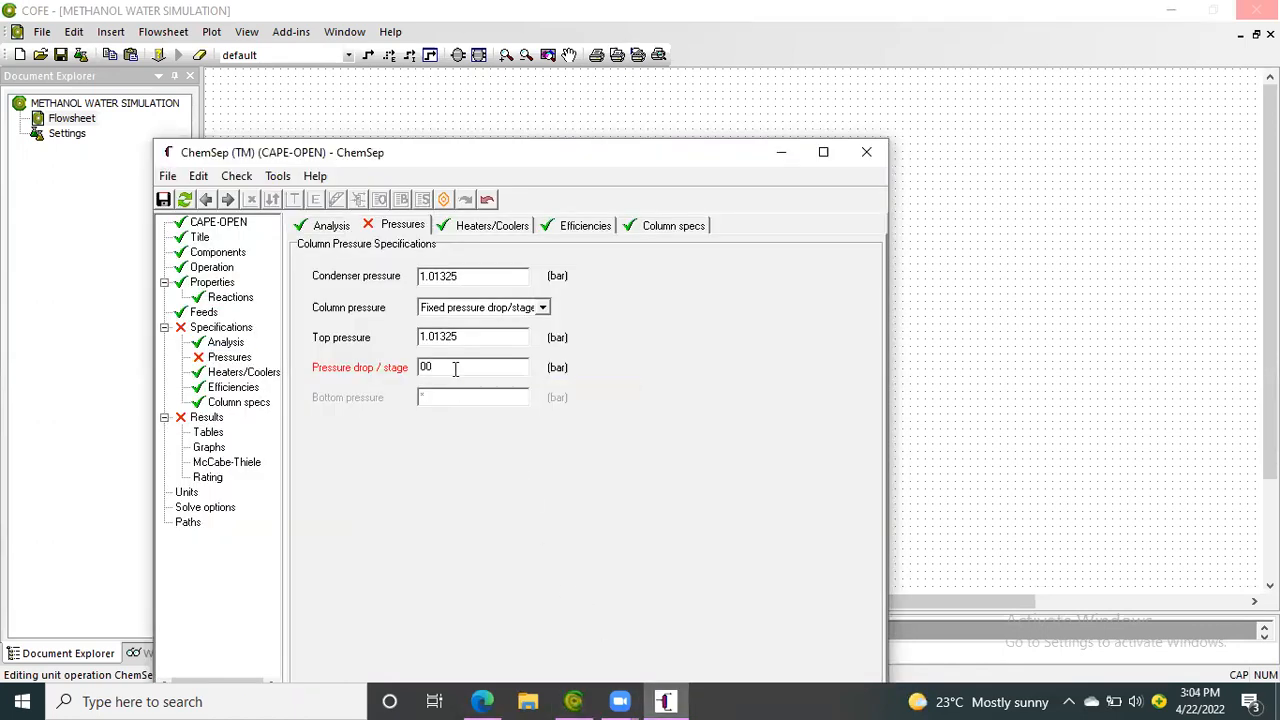
key(BackSpace)
text(.007)
key(Return)
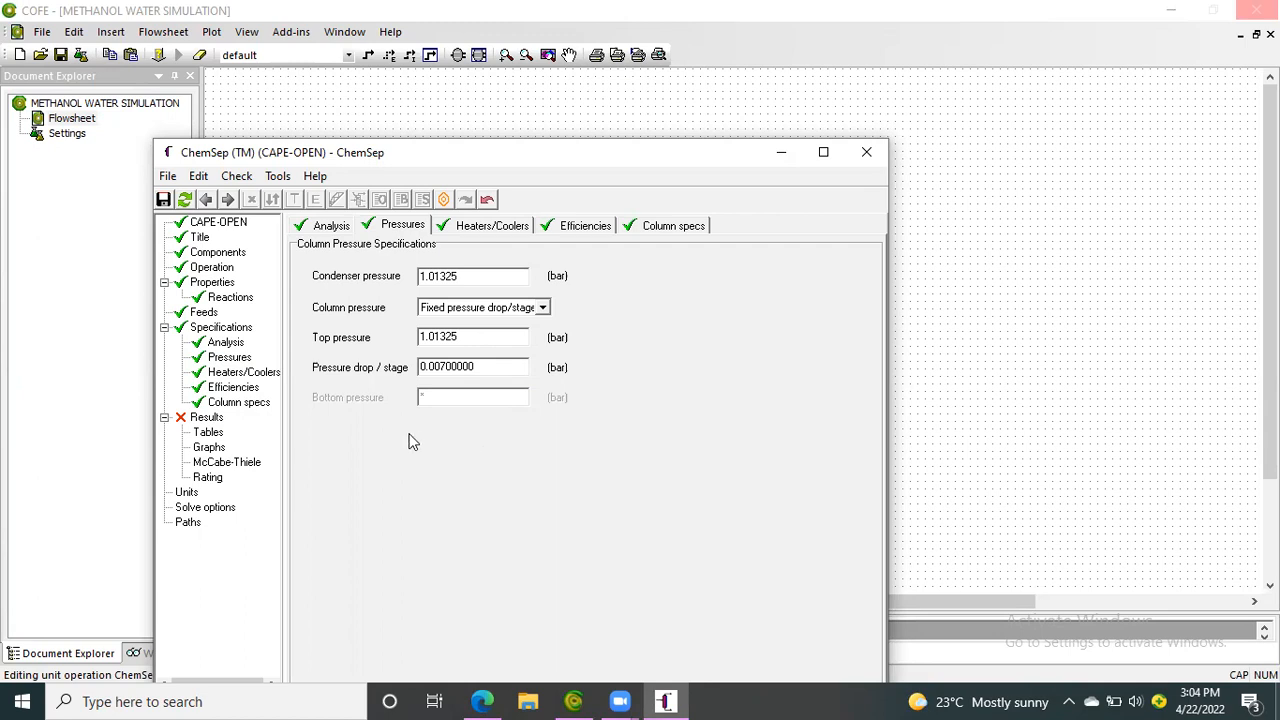
Review the column's heaters/coolers, stage efficiencies and product specifications
click(241, 374)
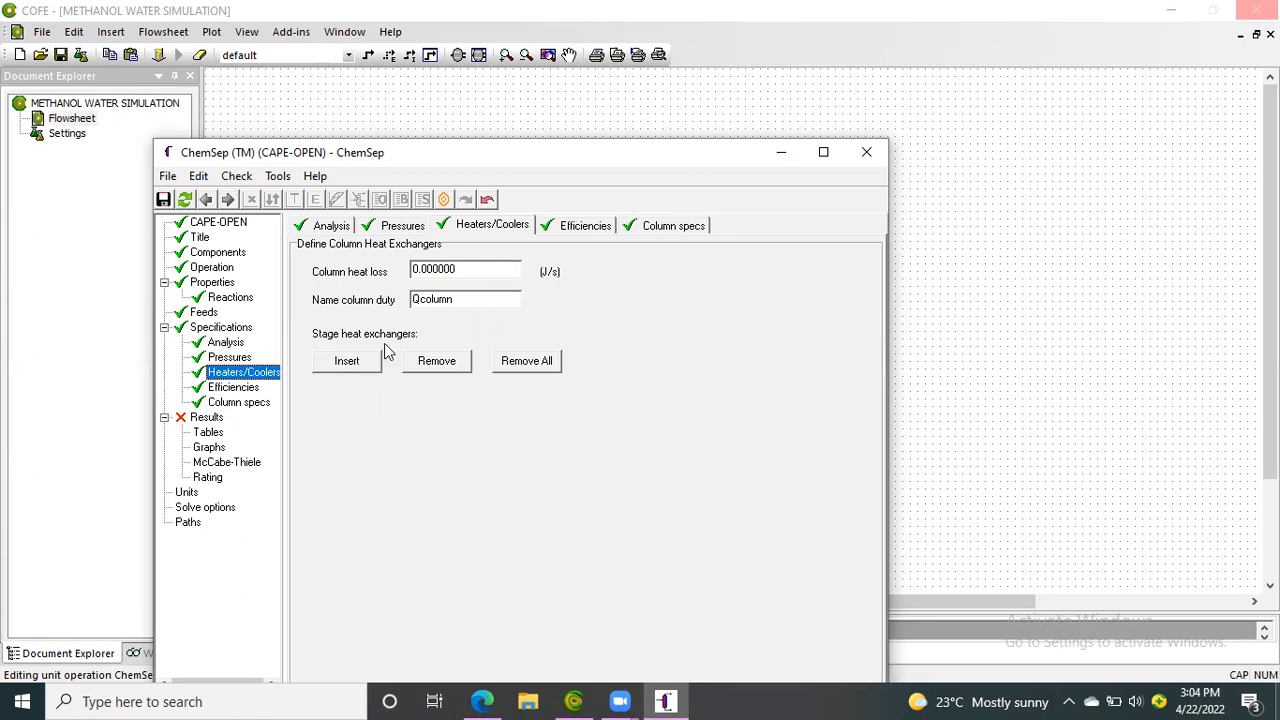
click(240, 387)
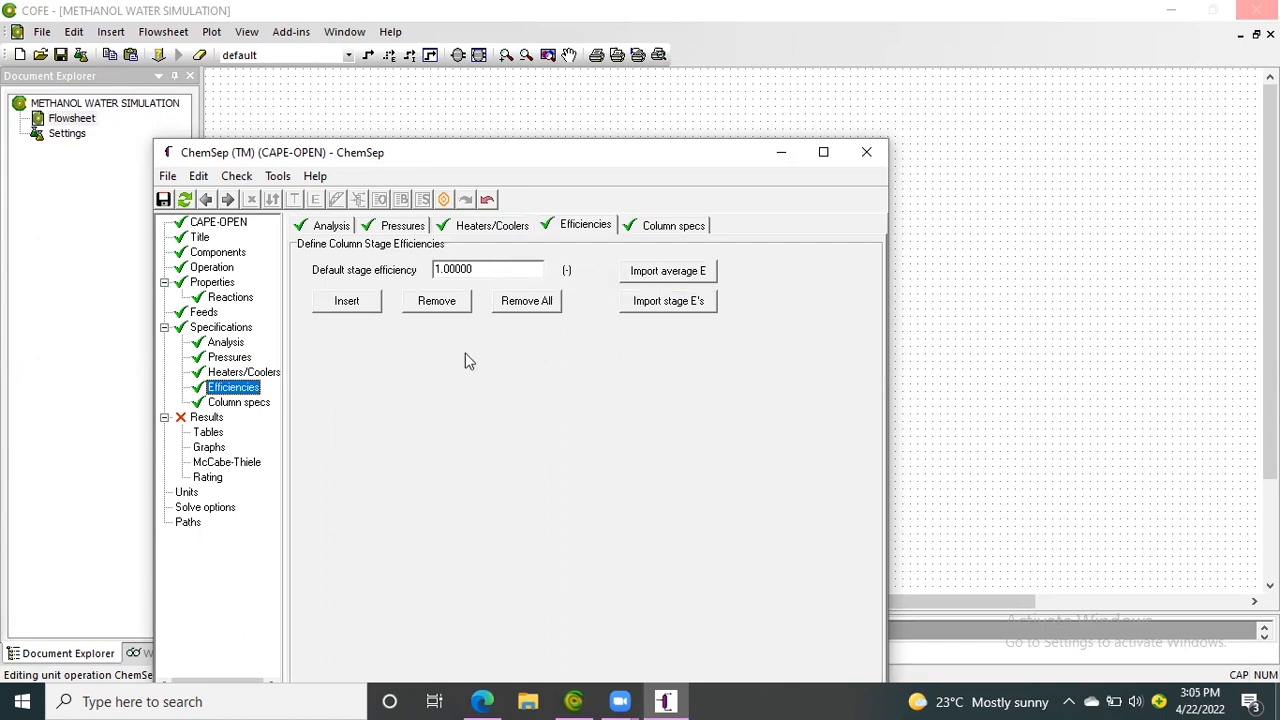
click(256, 406)
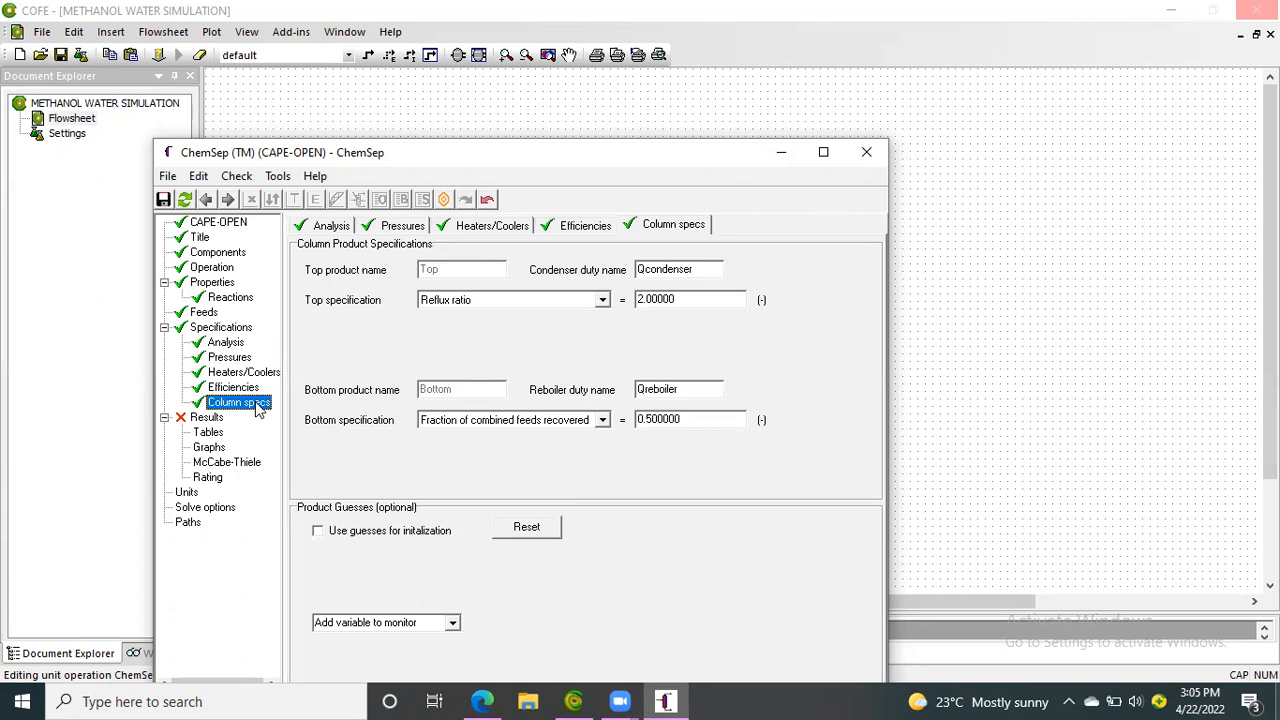
Specify the top product by mole fraction of a component, using Methanol with a value of 0.0995
click(603, 302)
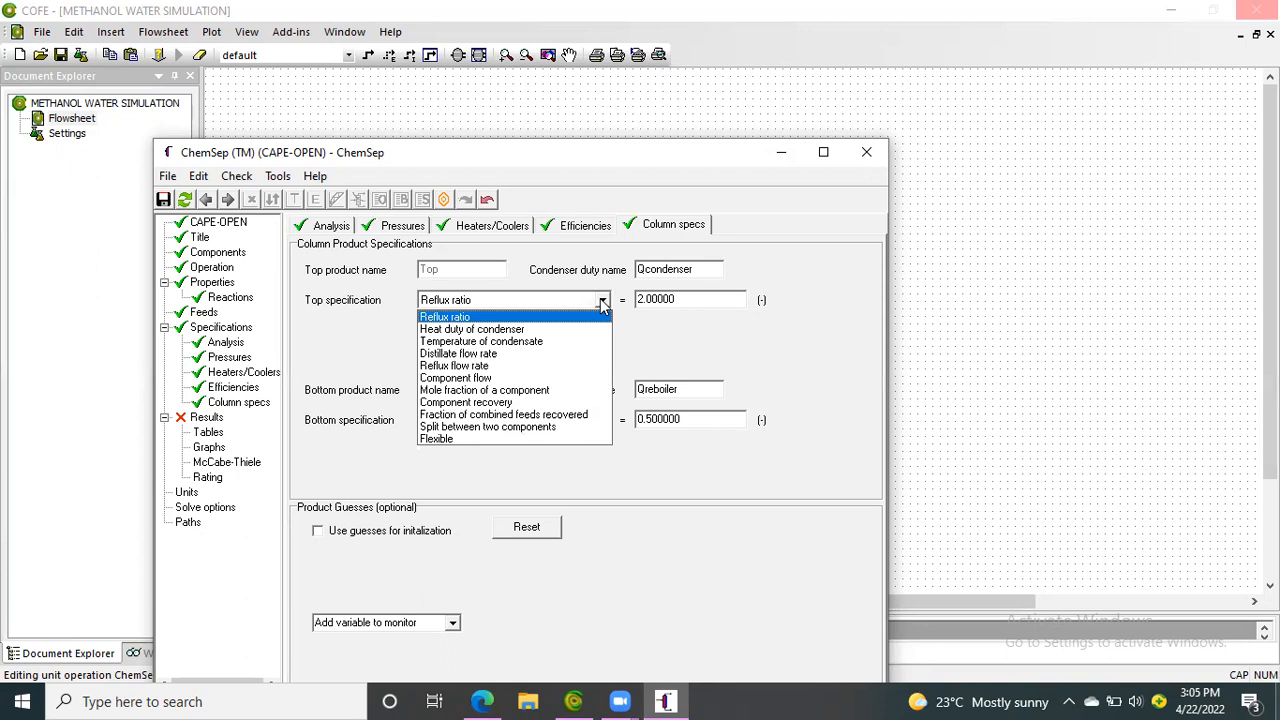
click(534, 390)
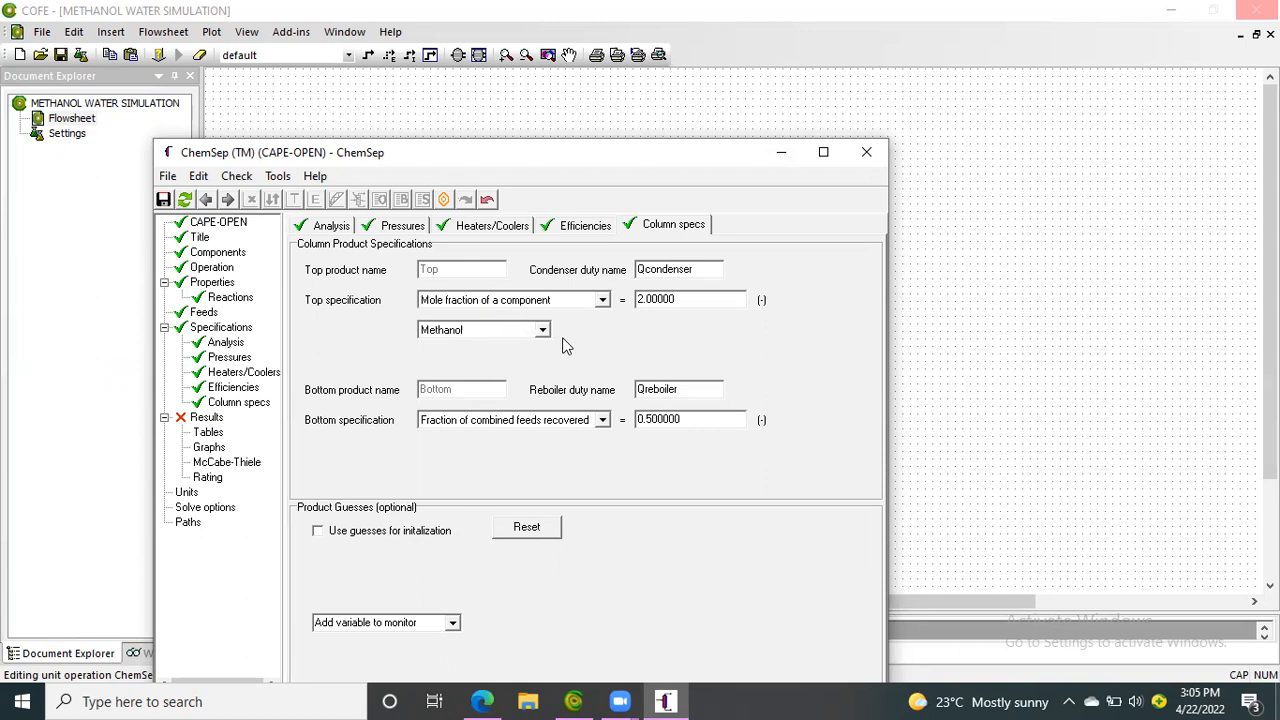
double_click(686, 300)
text(2)
key(BackSpace)
text(.0995)
key(Return)
Open the Windows Calculator and compute 100 minus 99.5
click(258, 700)
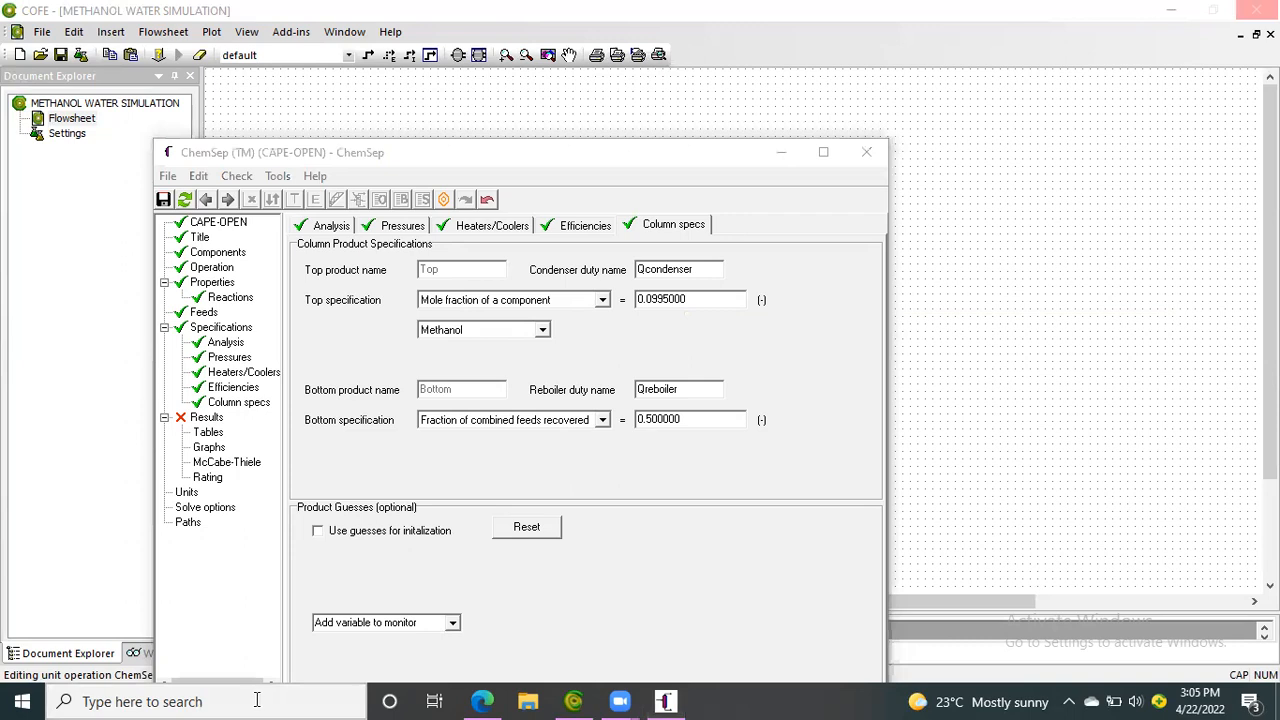
text(CA)
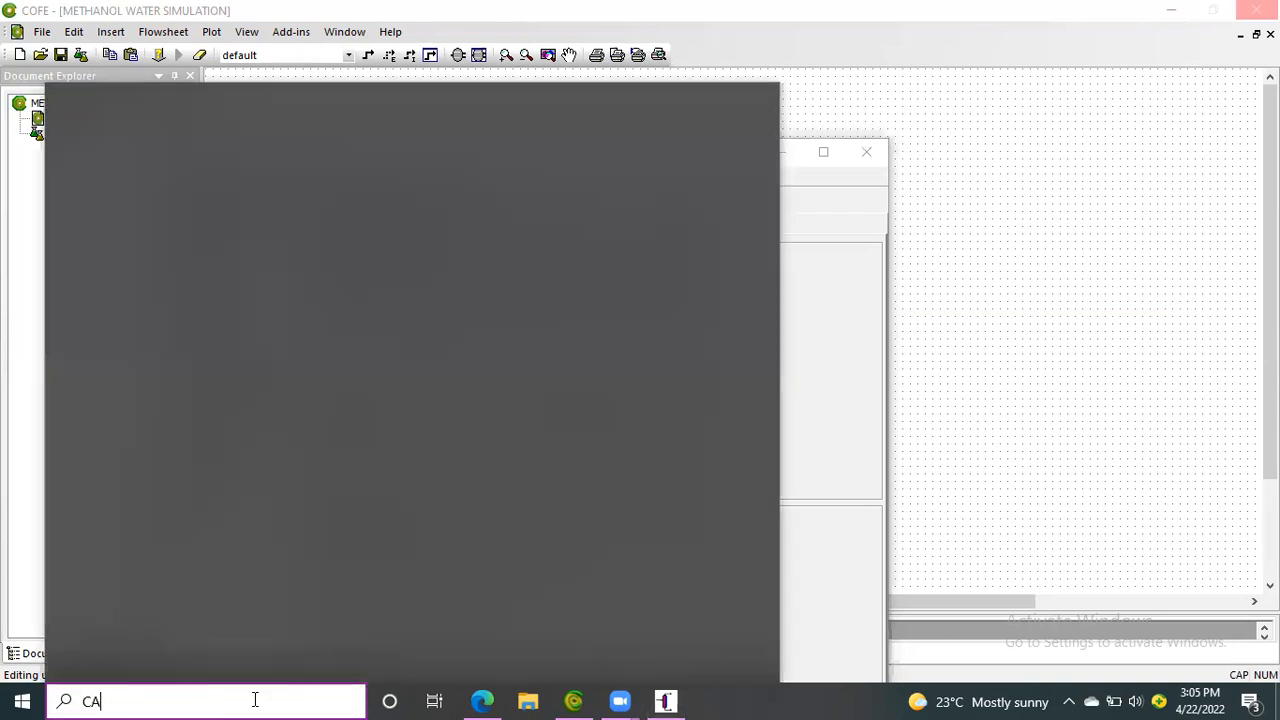
text(L)
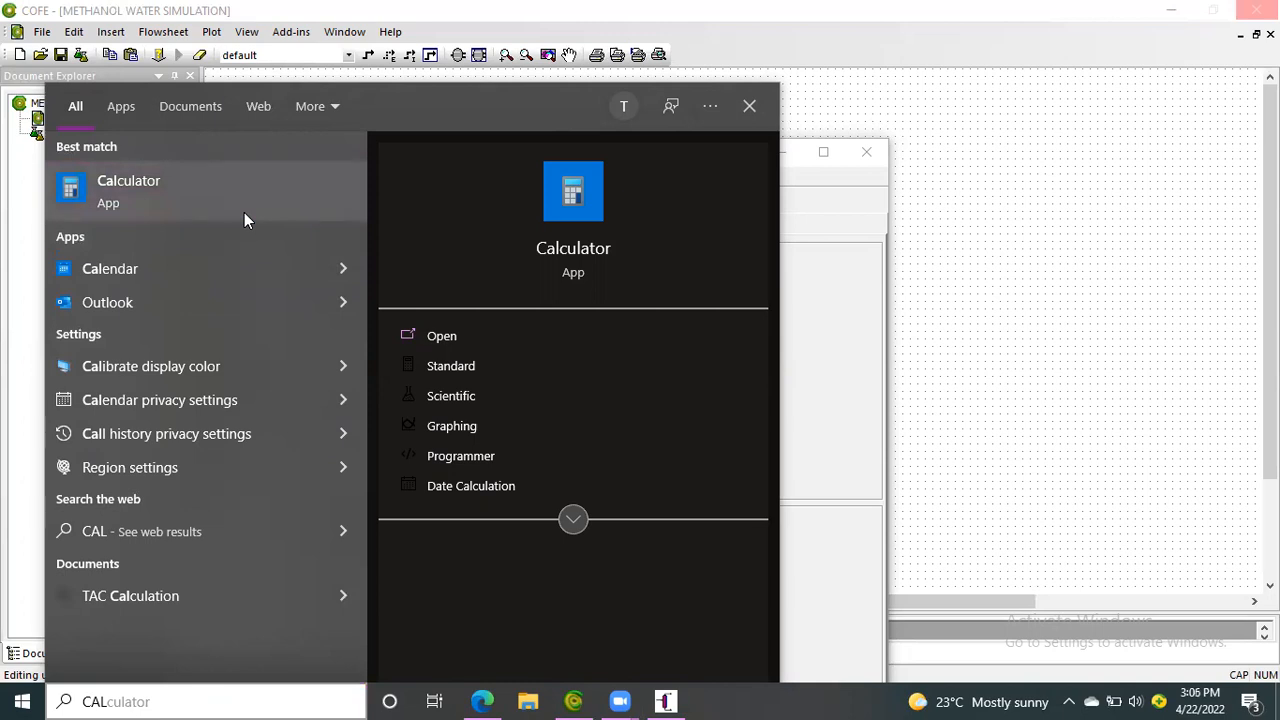
click(236, 214)
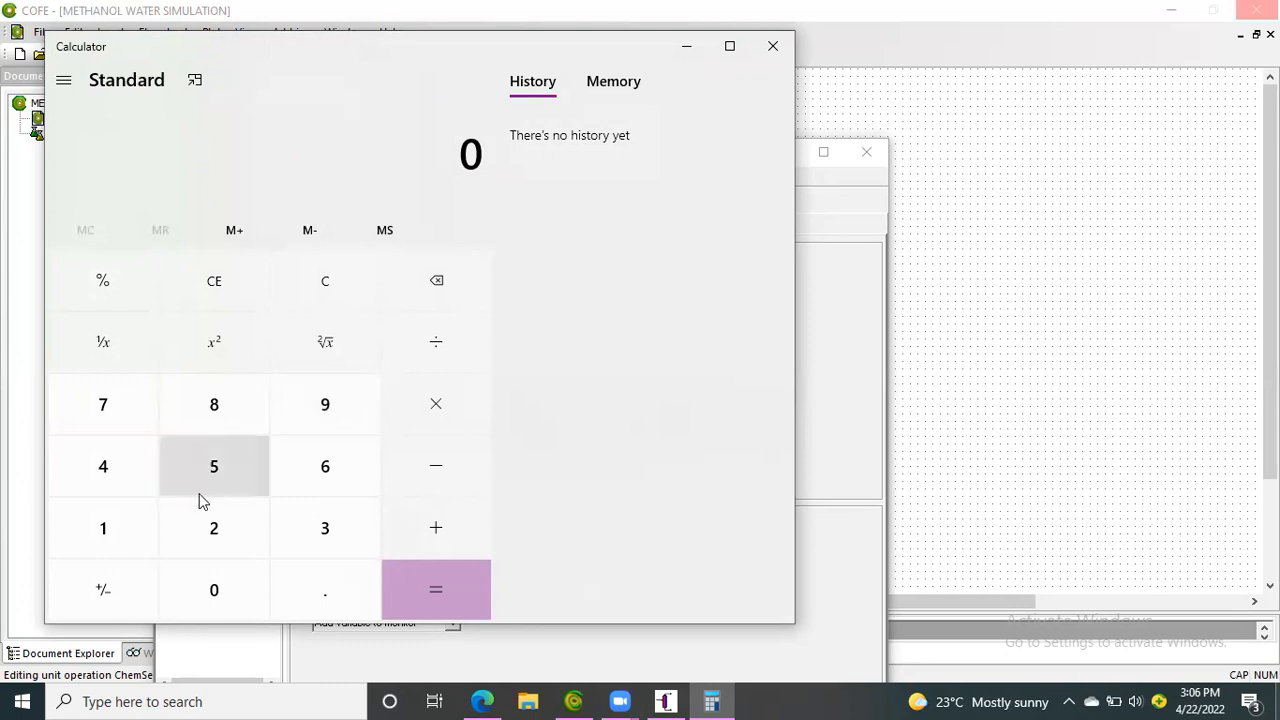
click(134, 529)
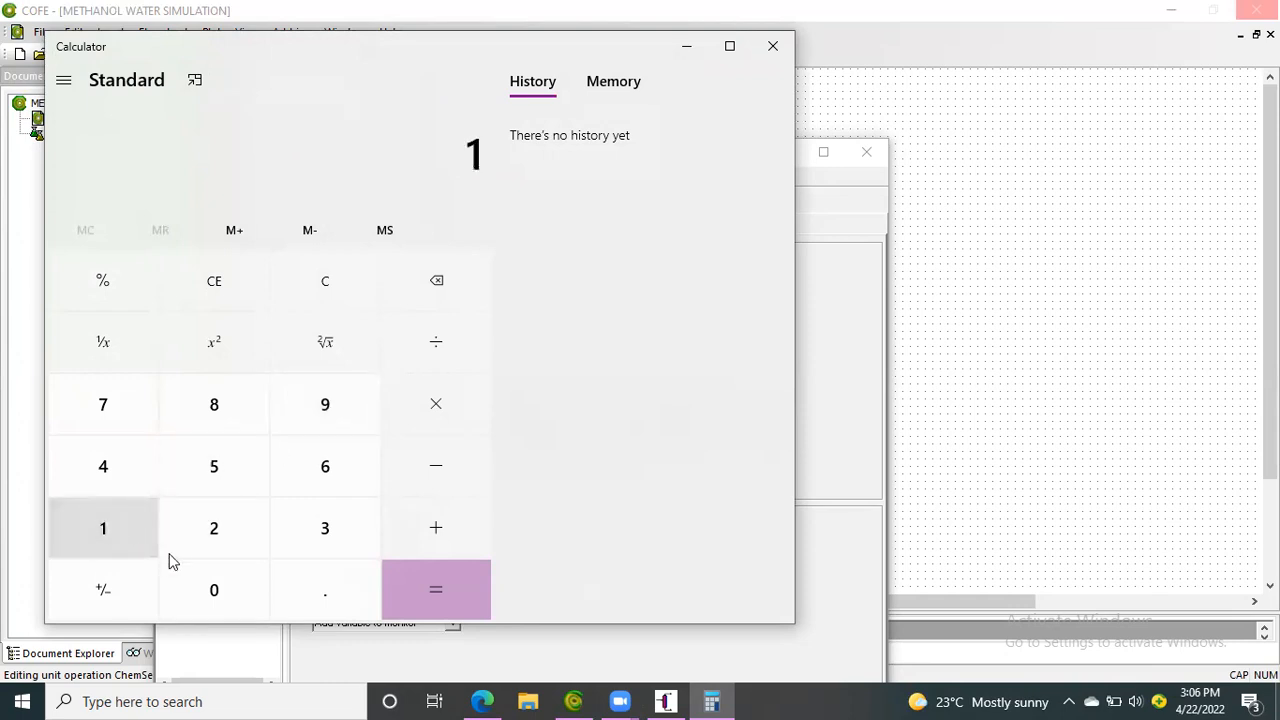
click(204, 592)
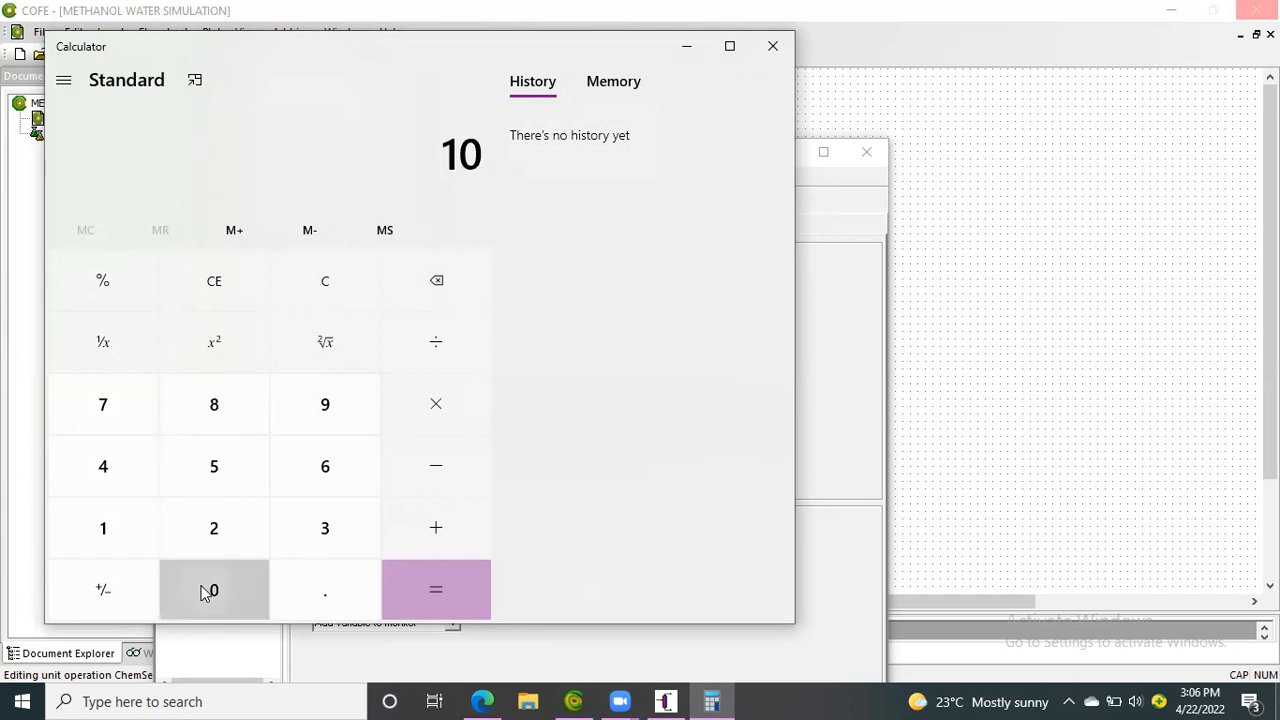
click(206, 591)
click(420, 474)
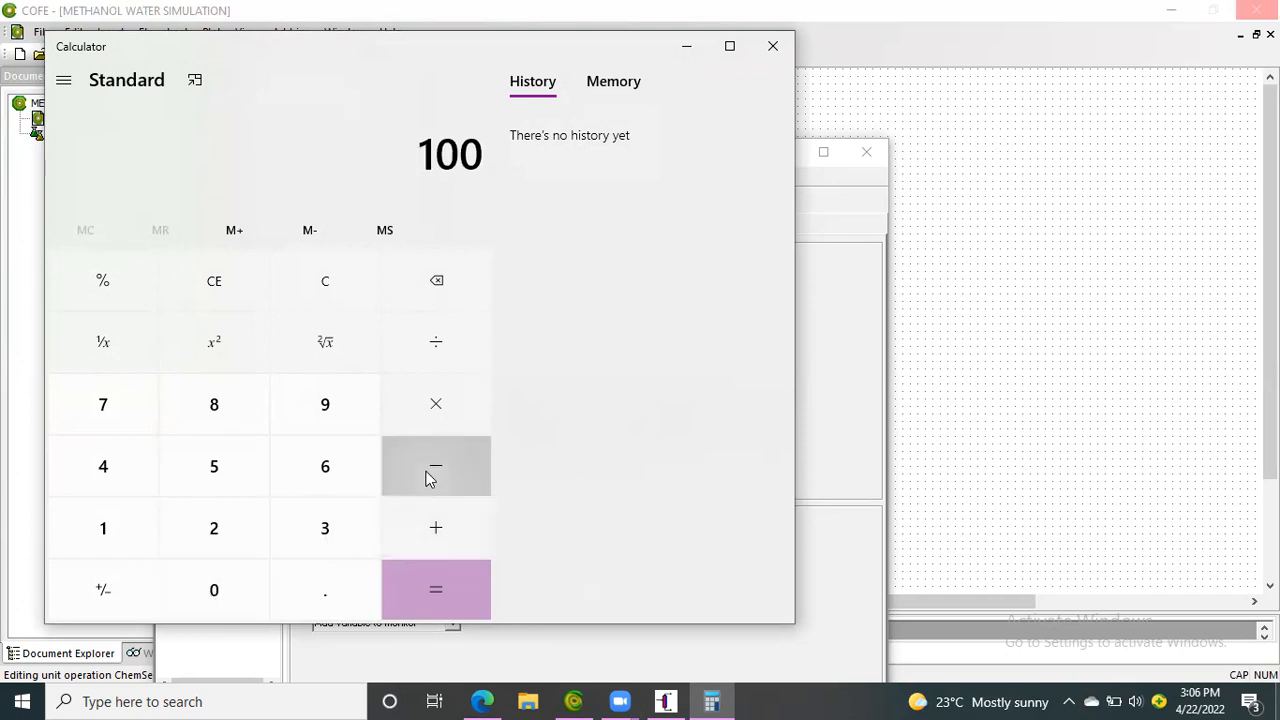
click(350, 414)
click(350, 414)
click(336, 600)
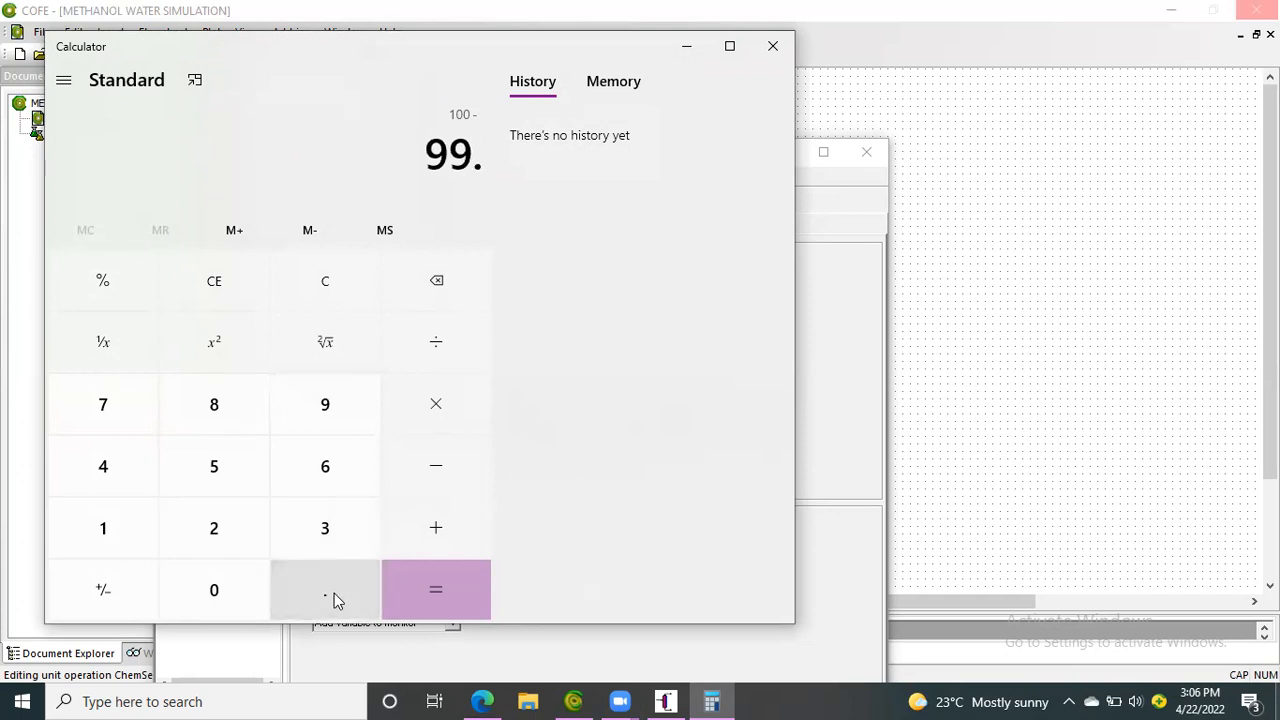
click(247, 479)
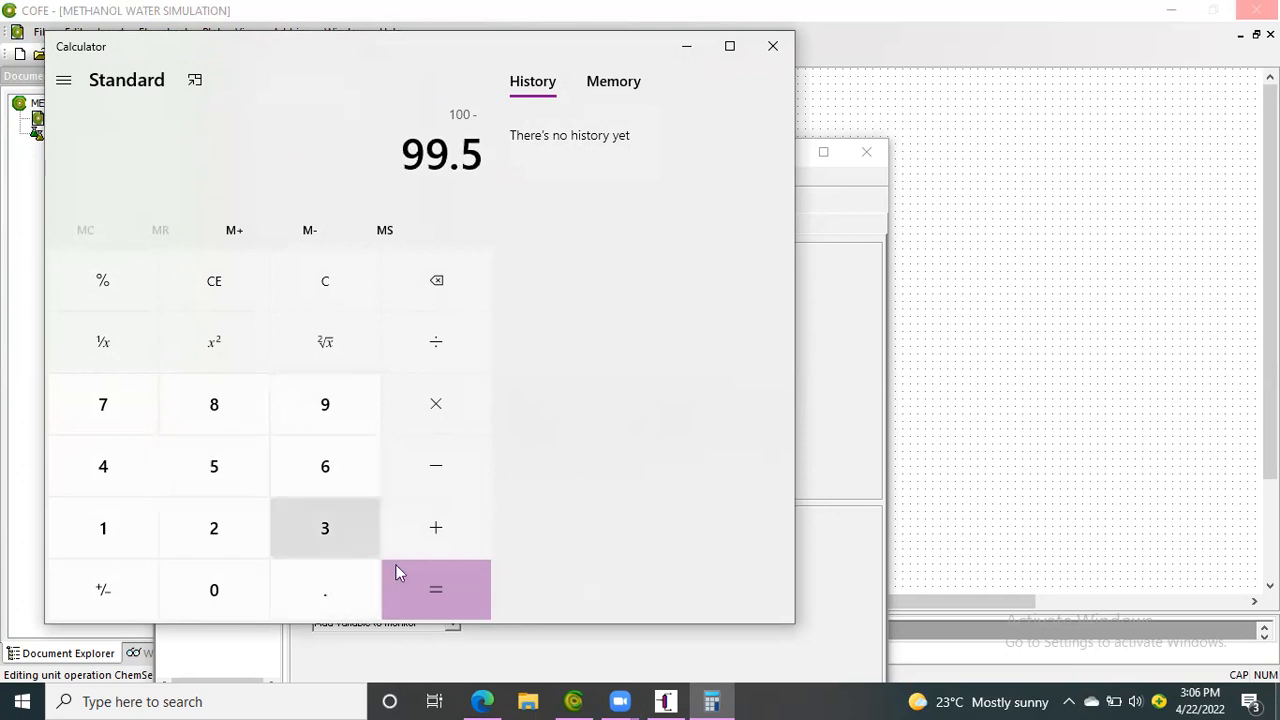
click(424, 582)
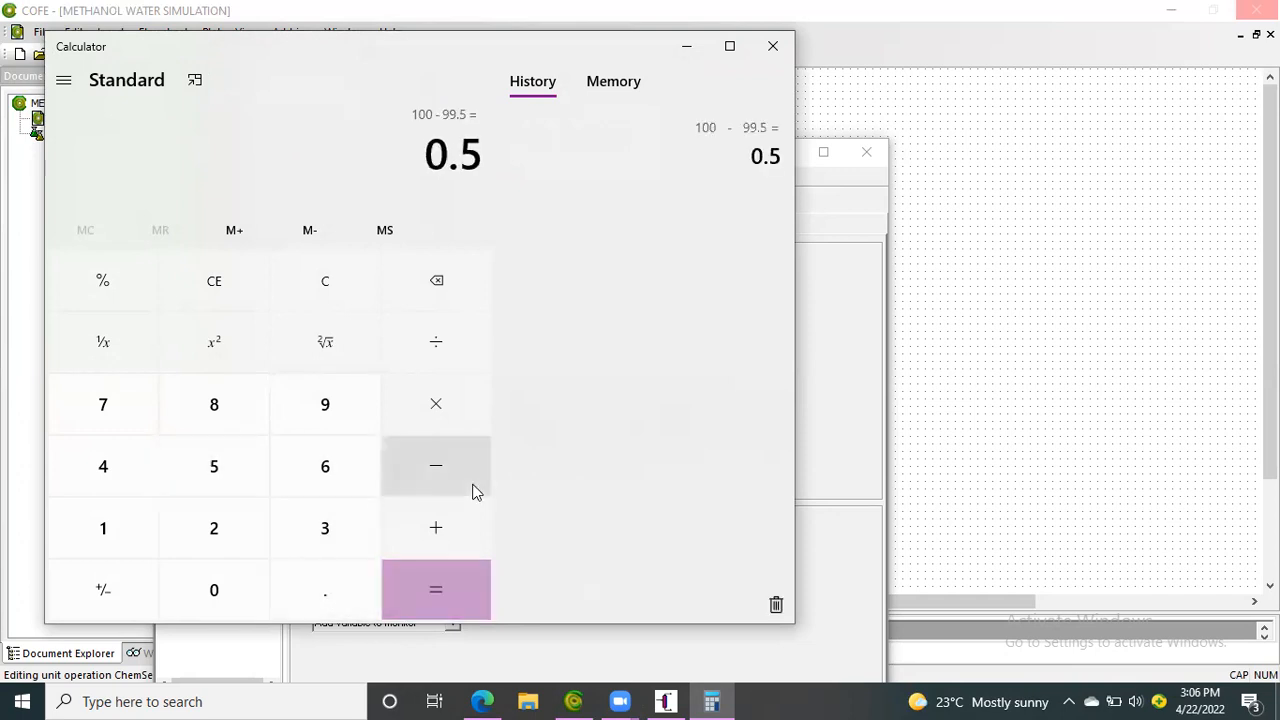
Divide the calculated difference by 100 and switch back to COFE
key(plus)
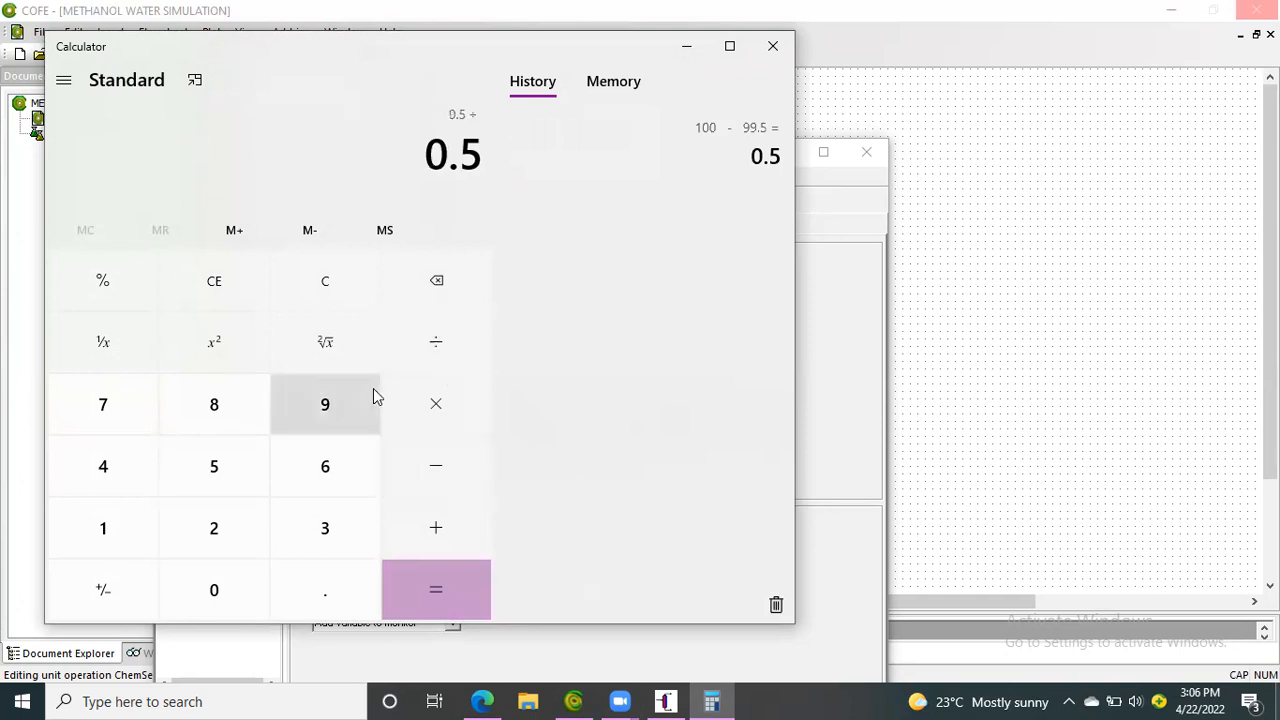
click(128, 531)
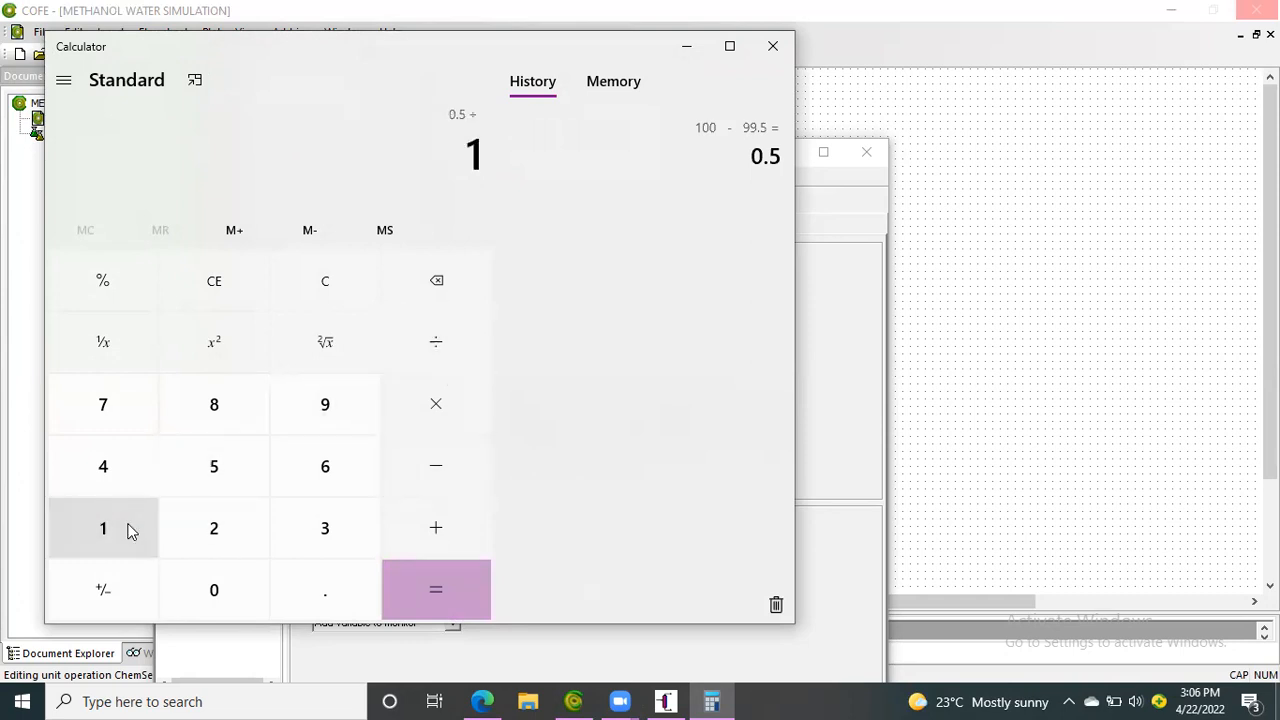
click(211, 587)
click(211, 587)
click(409, 574)
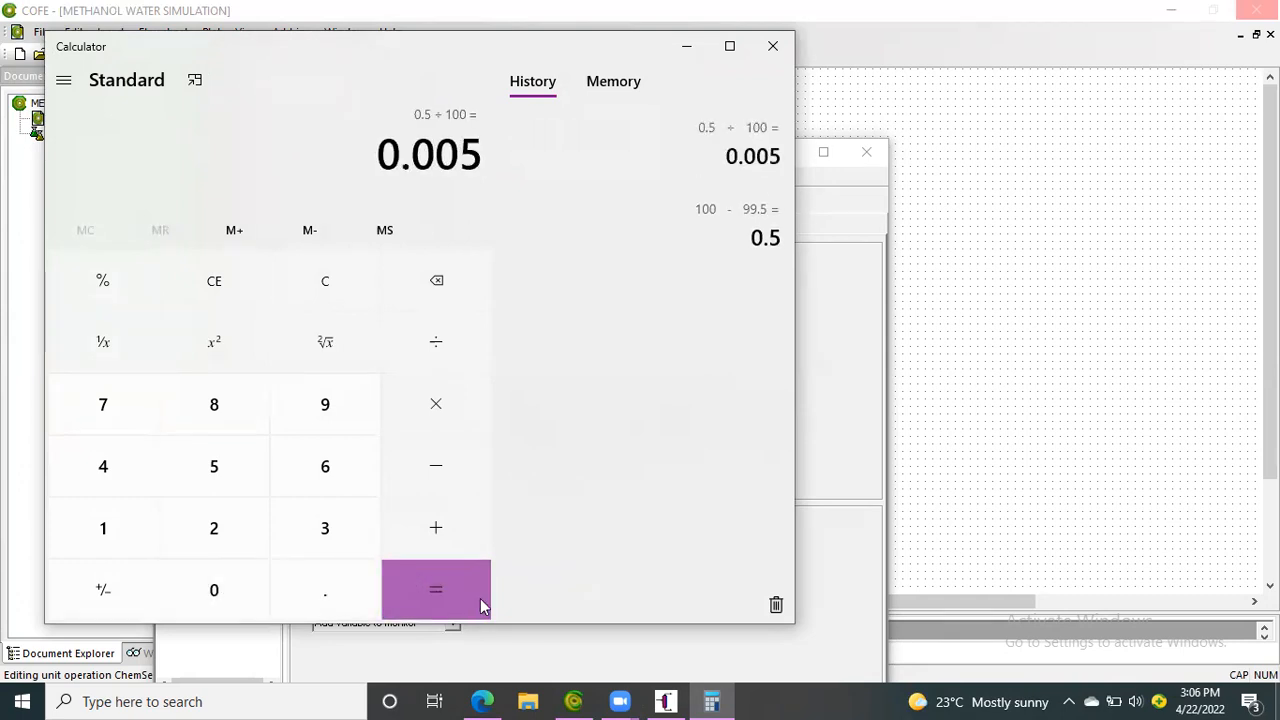
click(573, 700)
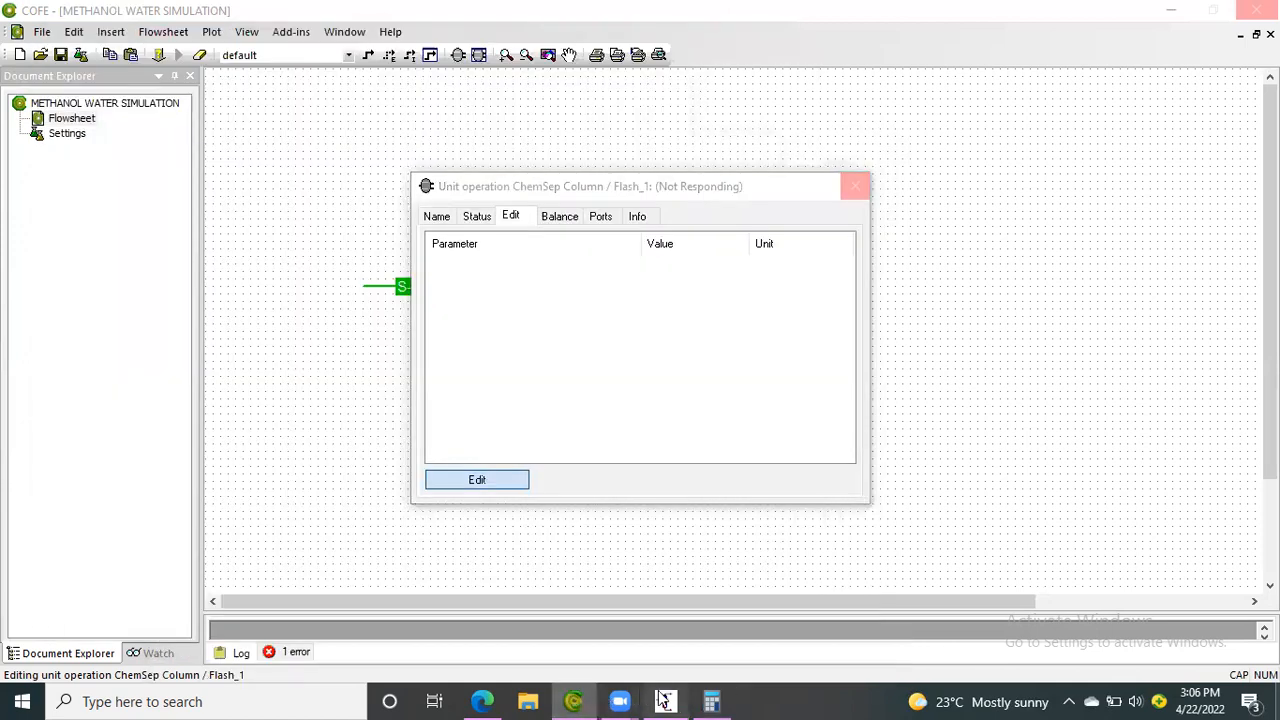
Switch to ChemSep and specify the bottom product by mole fraction of a component, using Methanol with a value of 0.005
click(664, 700)
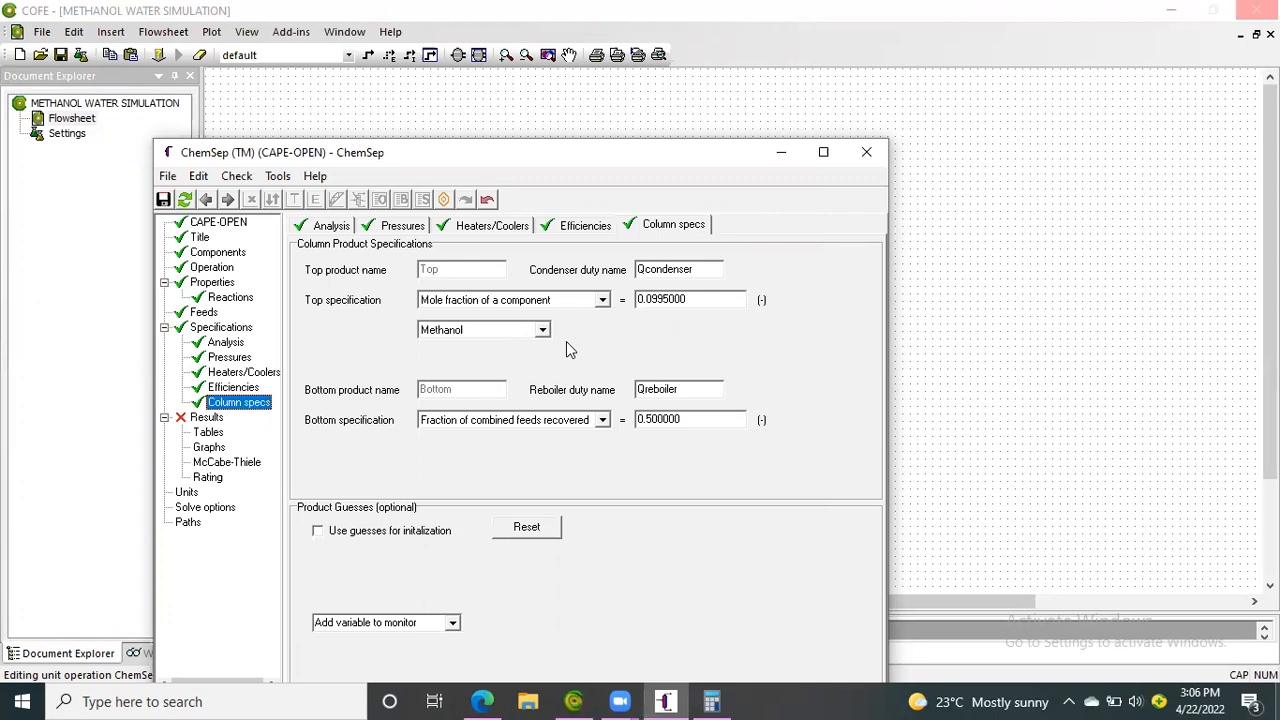
click(603, 420)
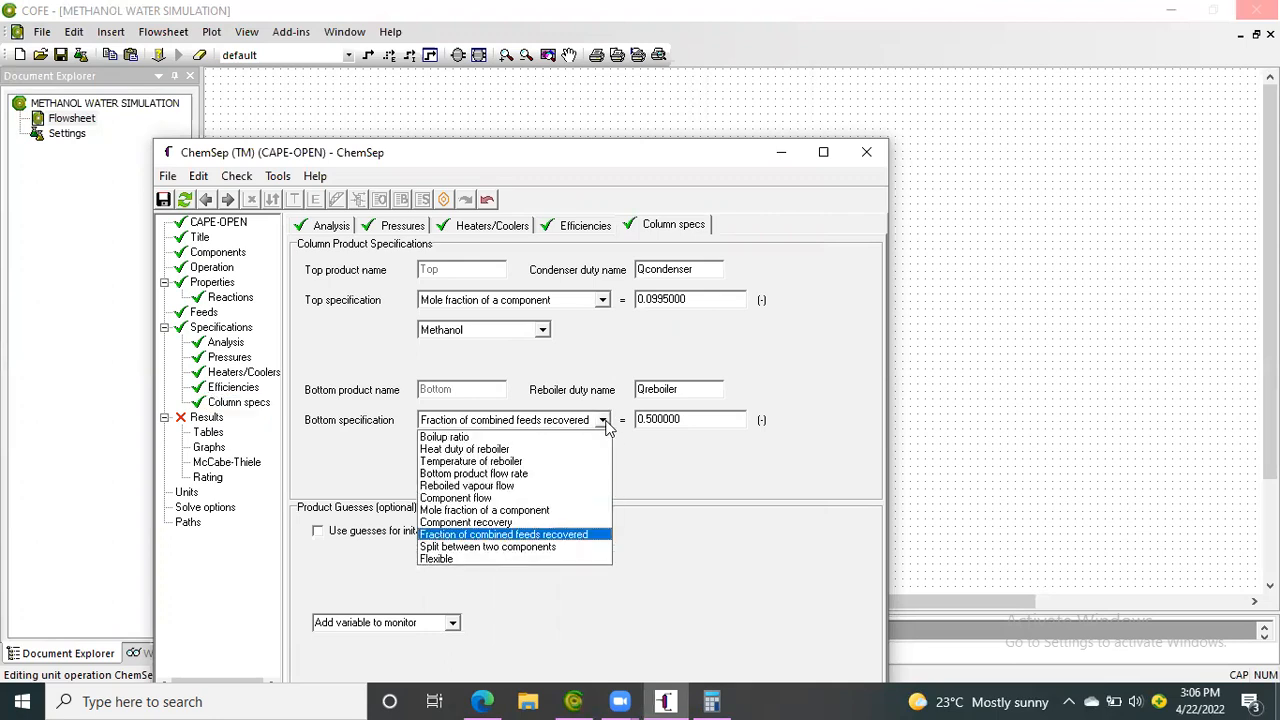
click(540, 511)
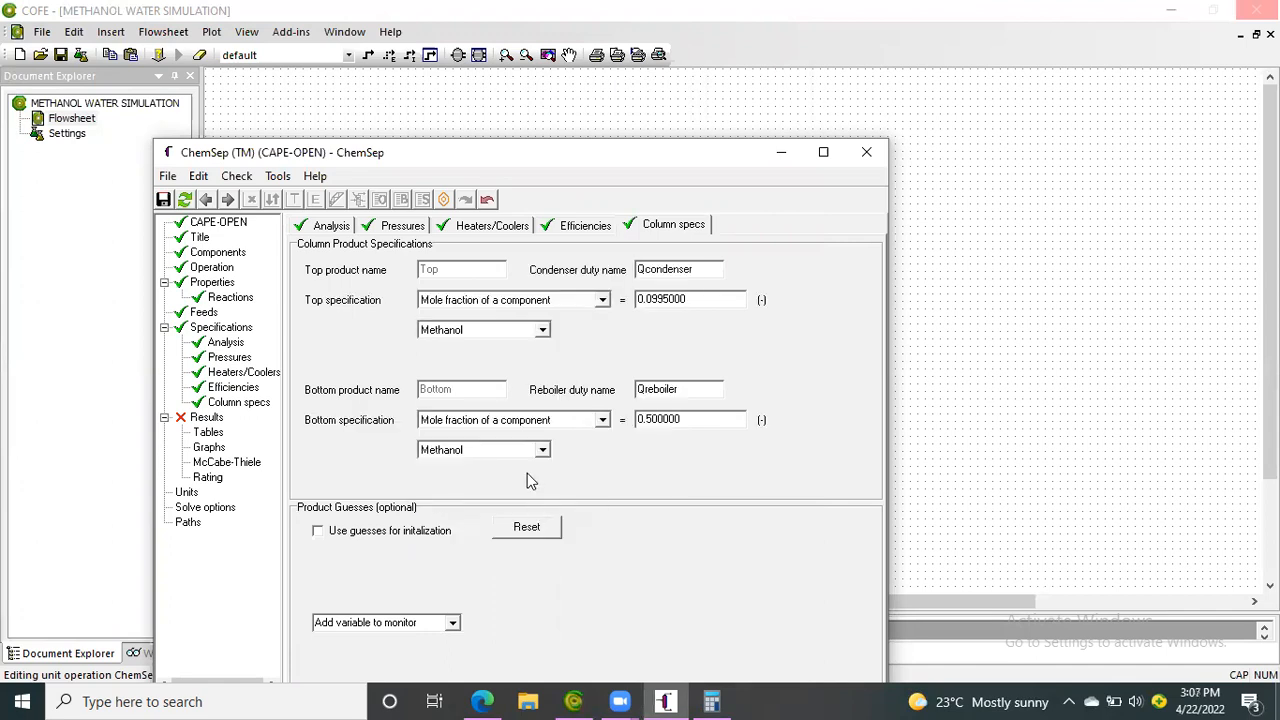
click(694, 420)
key(BackSpace)
key(BackSpace)
key(BackSpace)
key(BackSpace)
key(BackSpace)
key(BackSpace)
key(BackSpace)
key(BackSpace)
text(0.005)
mouse_move(713, 701)
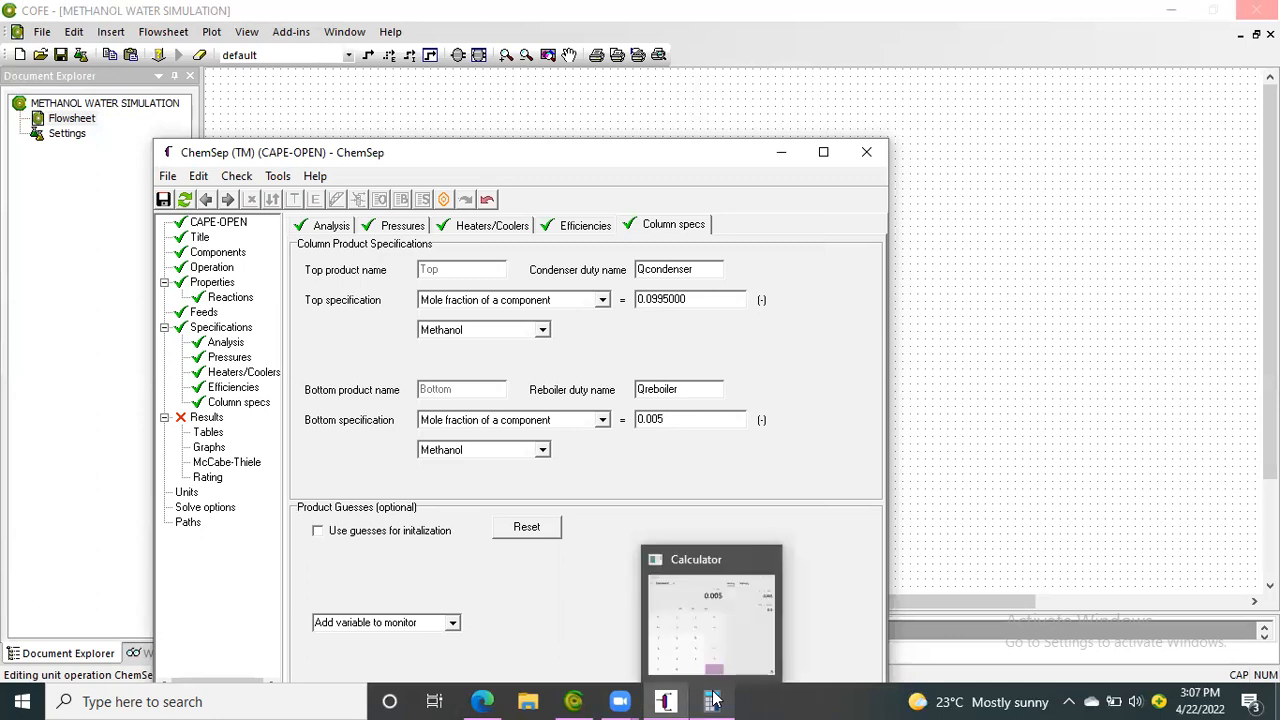
click(831, 481)
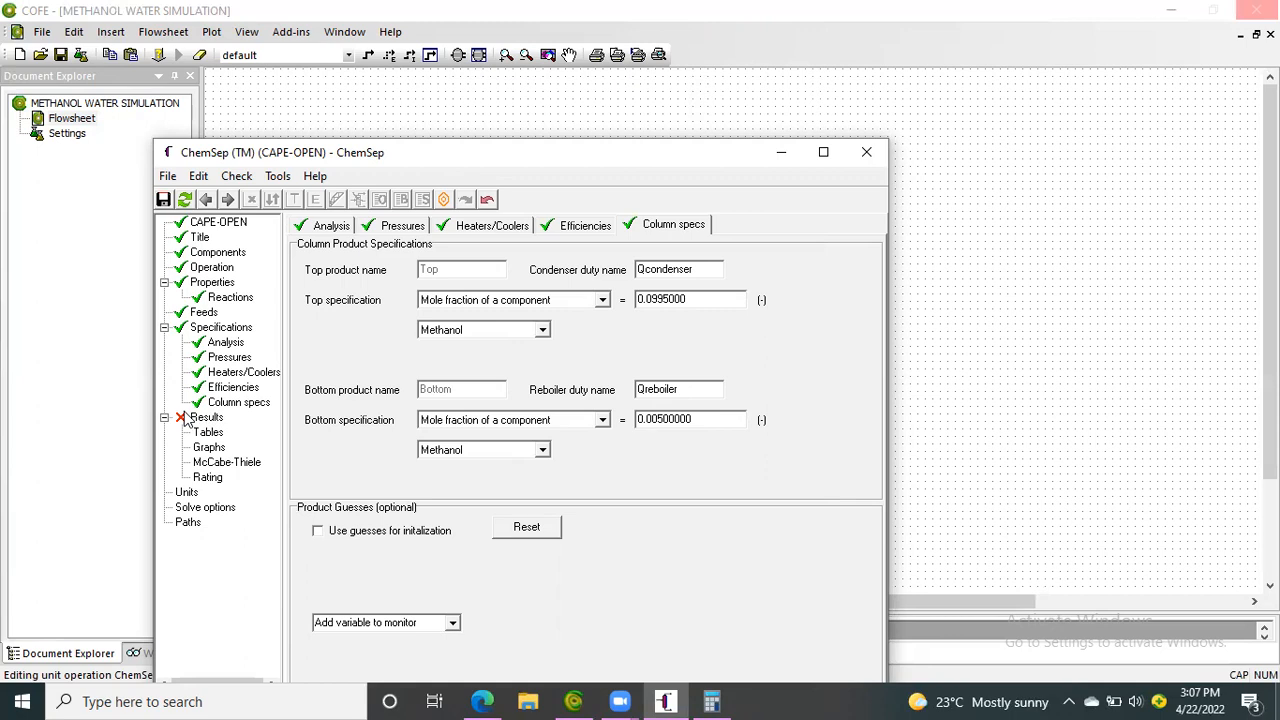
Close the column editor saving its input, update the column's flowsheet icon, and return to the flowsheet
click(865, 160)
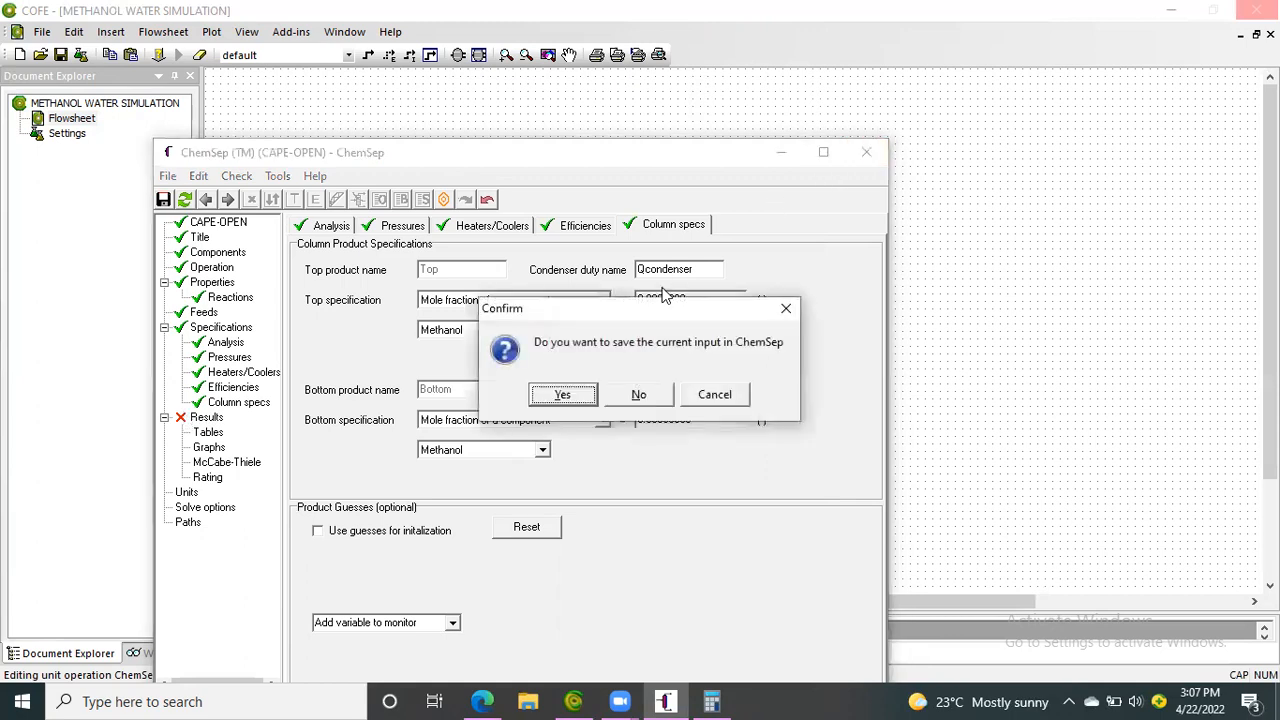
click(578, 395)
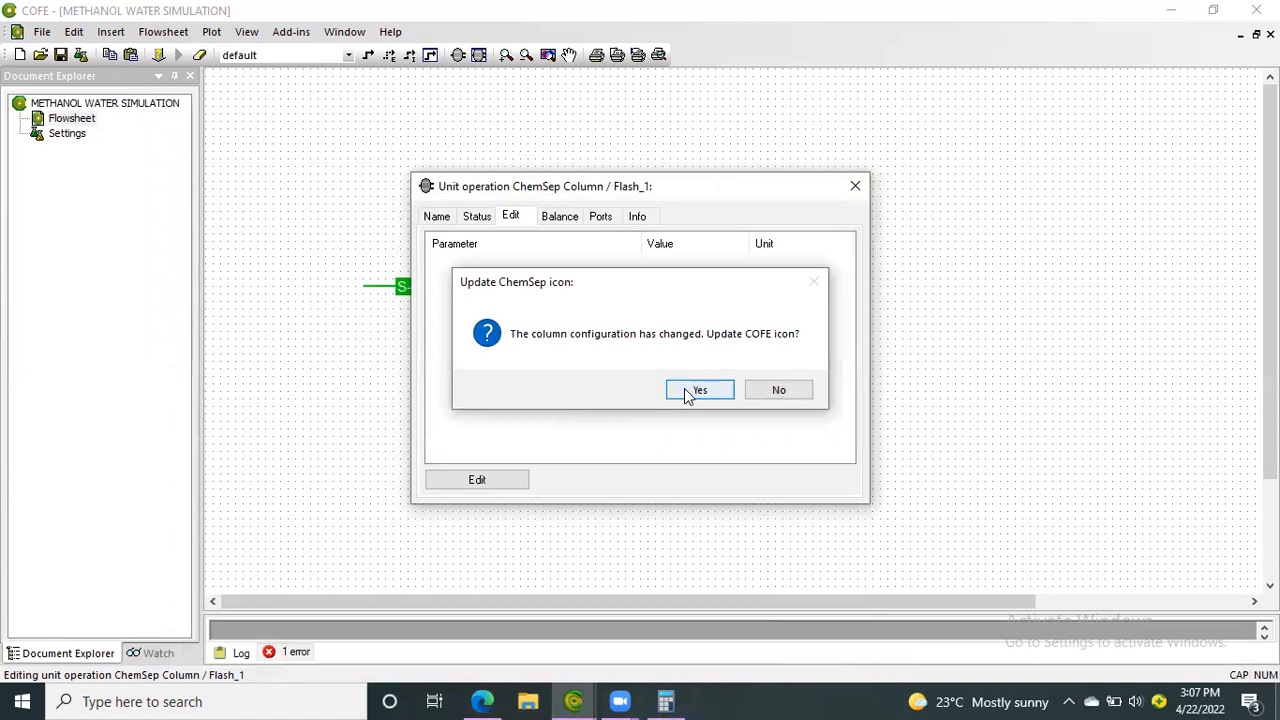
click(692, 391)
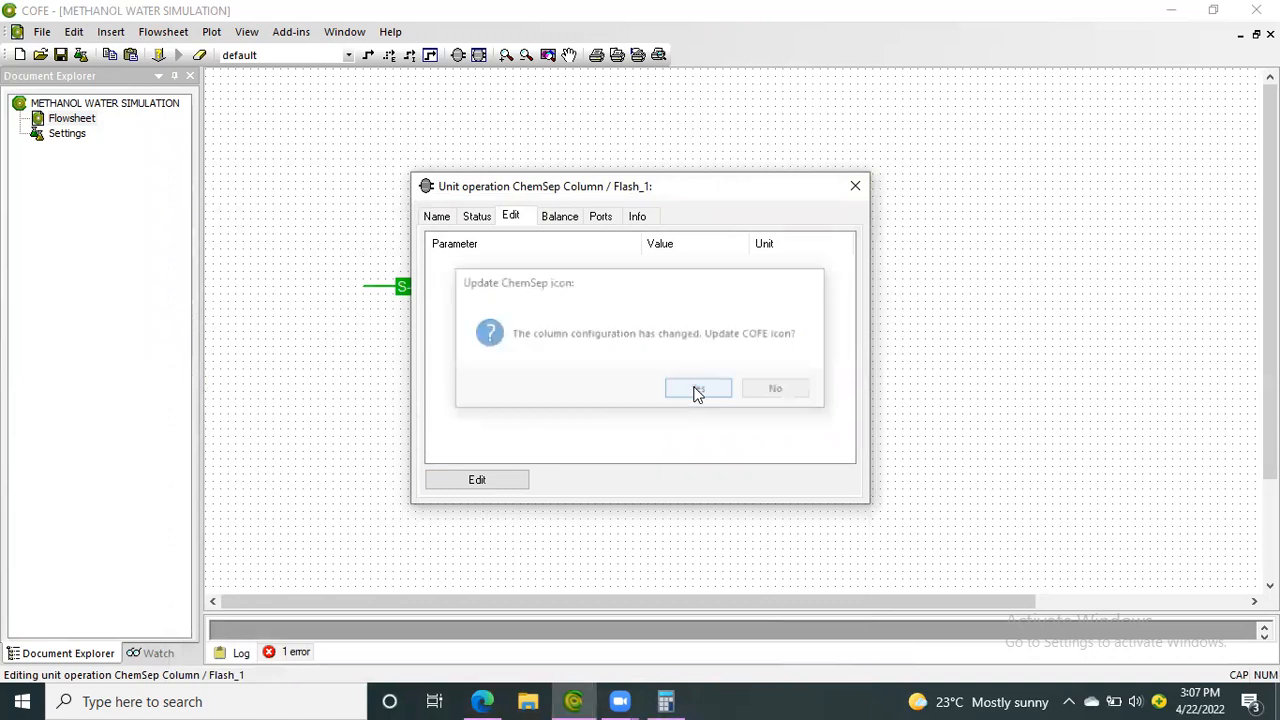
click(849, 189)
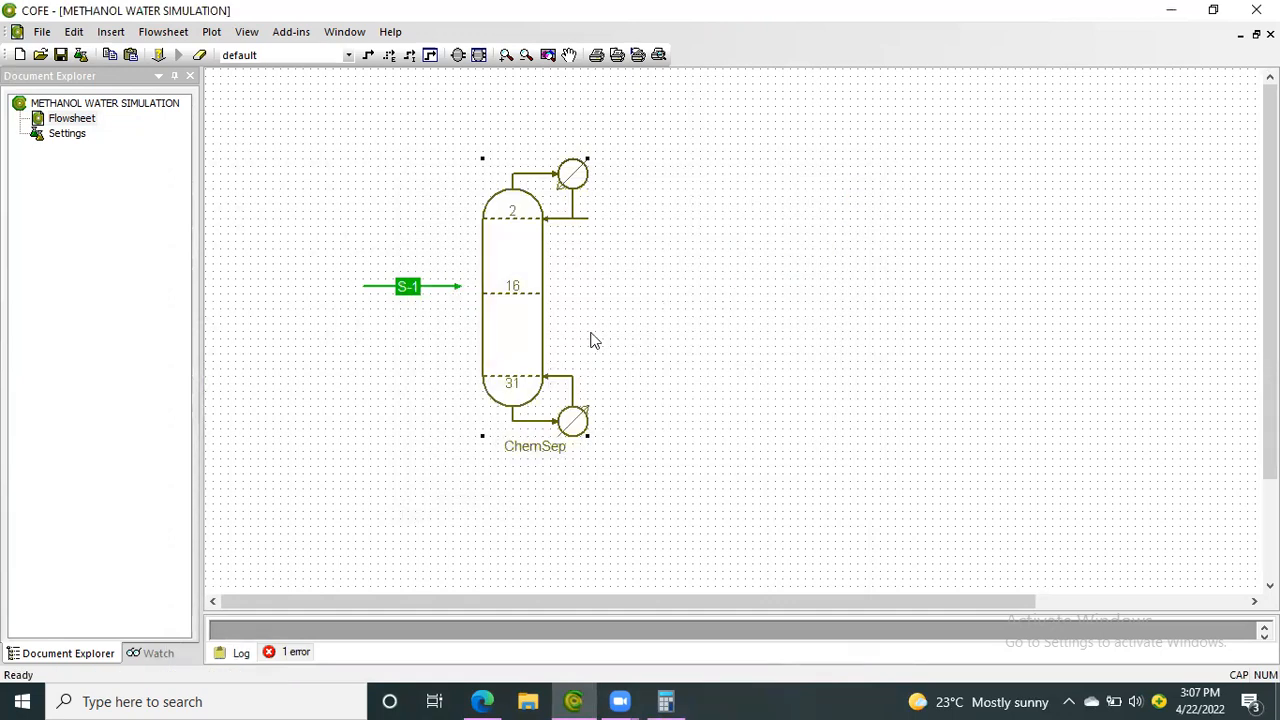
Connect feed stream S-1 to the column's stage 16 inlet and straighten the stream line
mouse_move(566, 348)
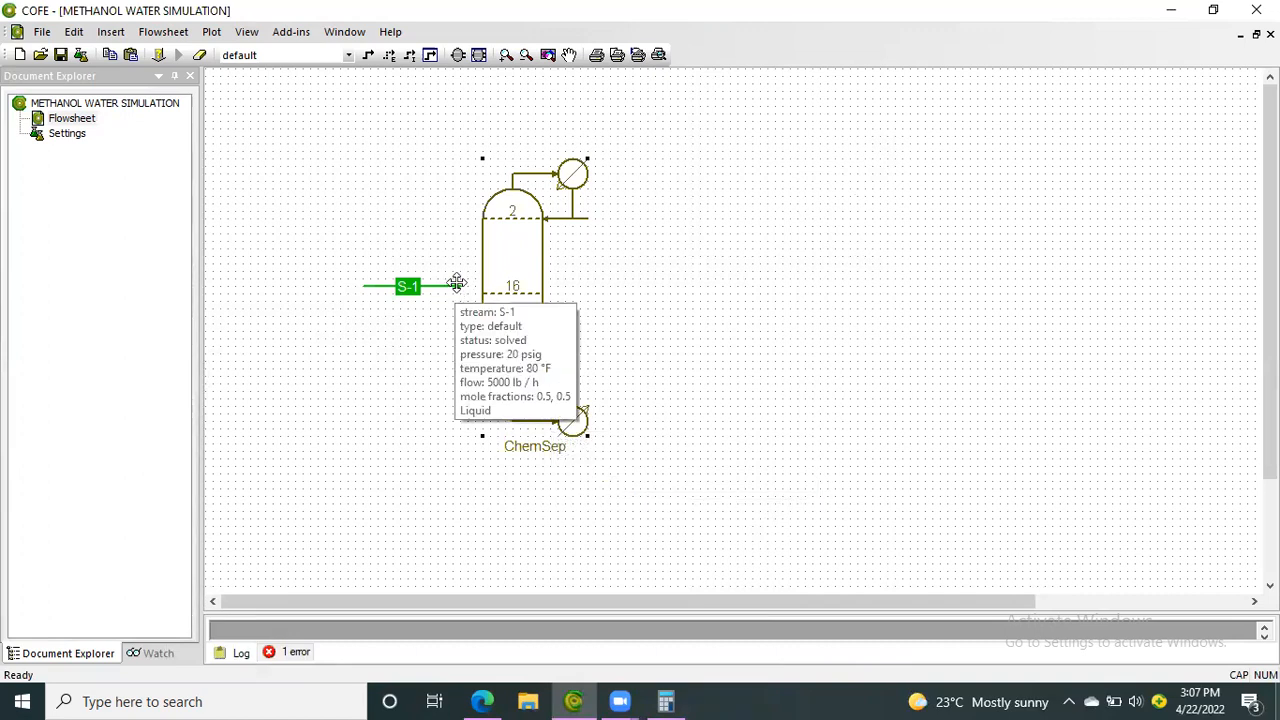
drag(458, 290, 482, 296)
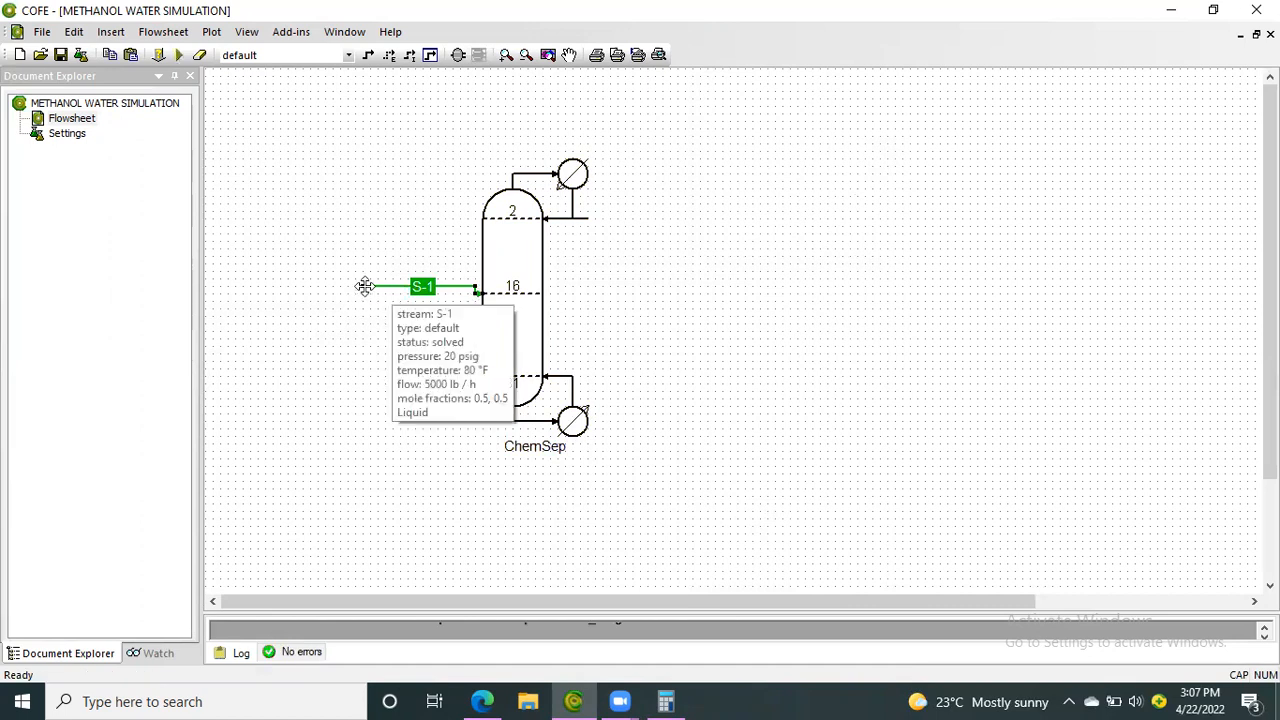
drag(361, 289, 362, 291)
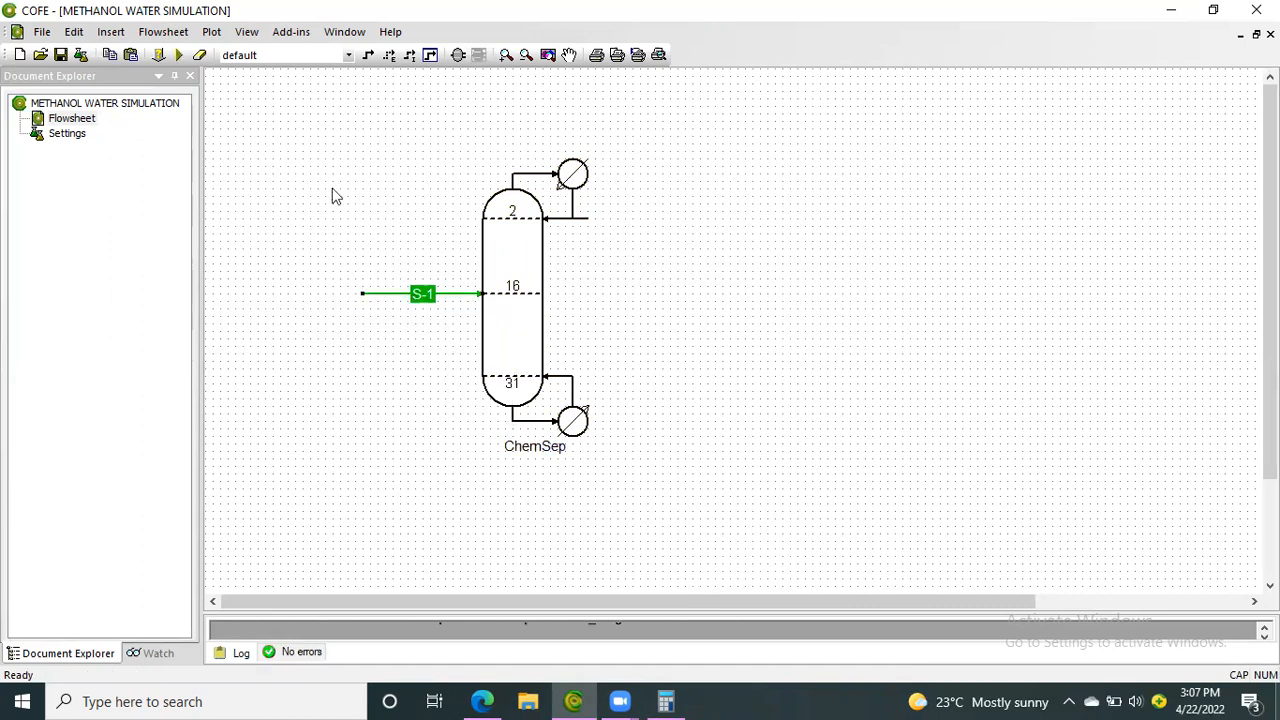
Add a material stream from the column's TopProduct port and name it S-2
click(367, 58)
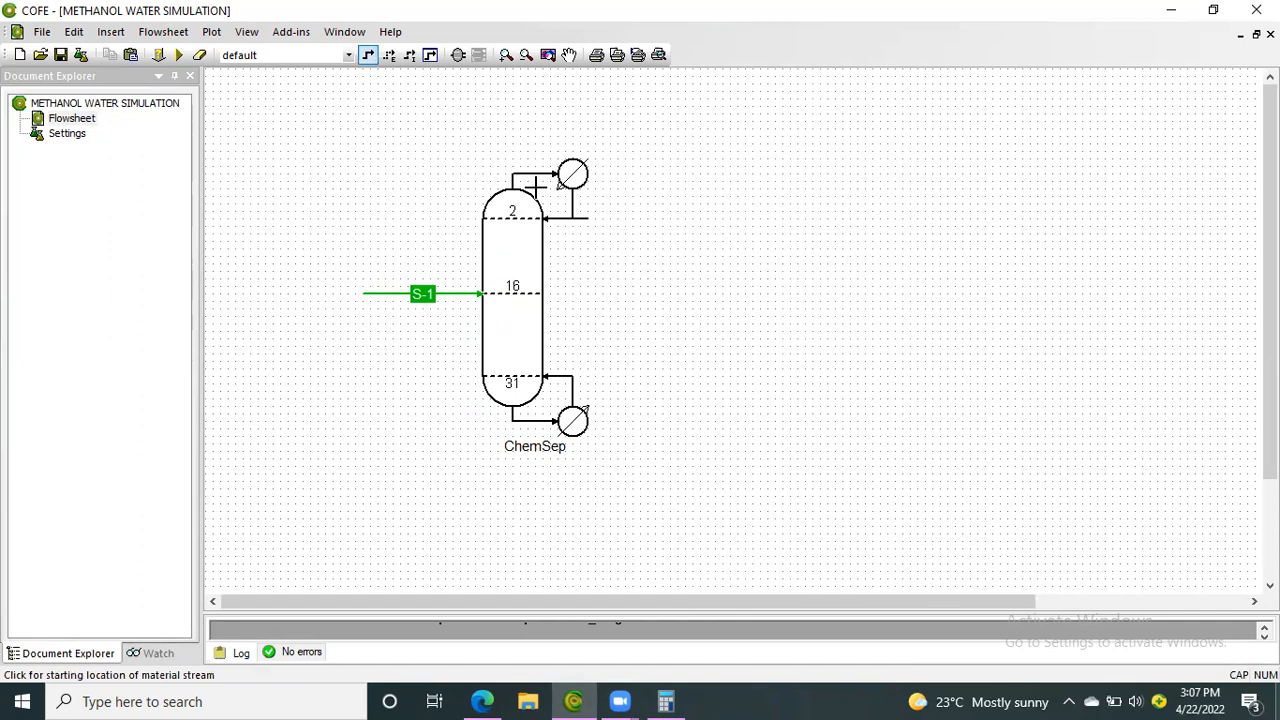
click(586, 216)
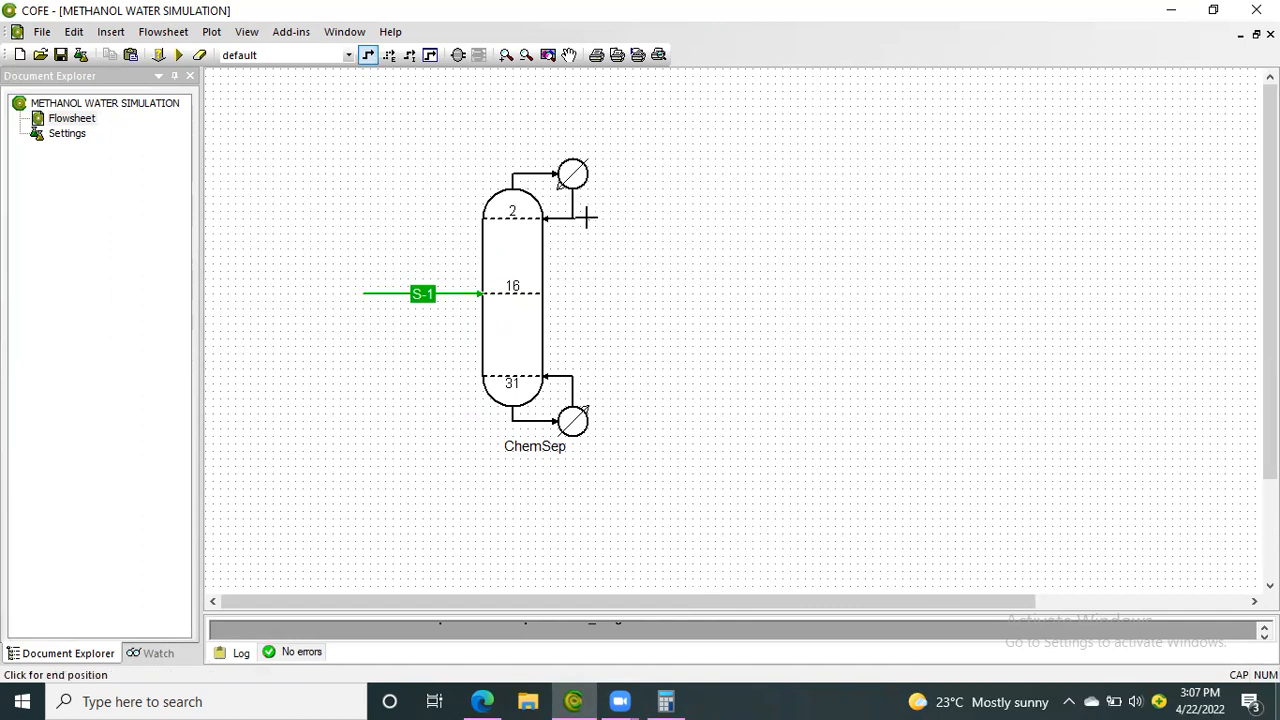
click(660, 218)
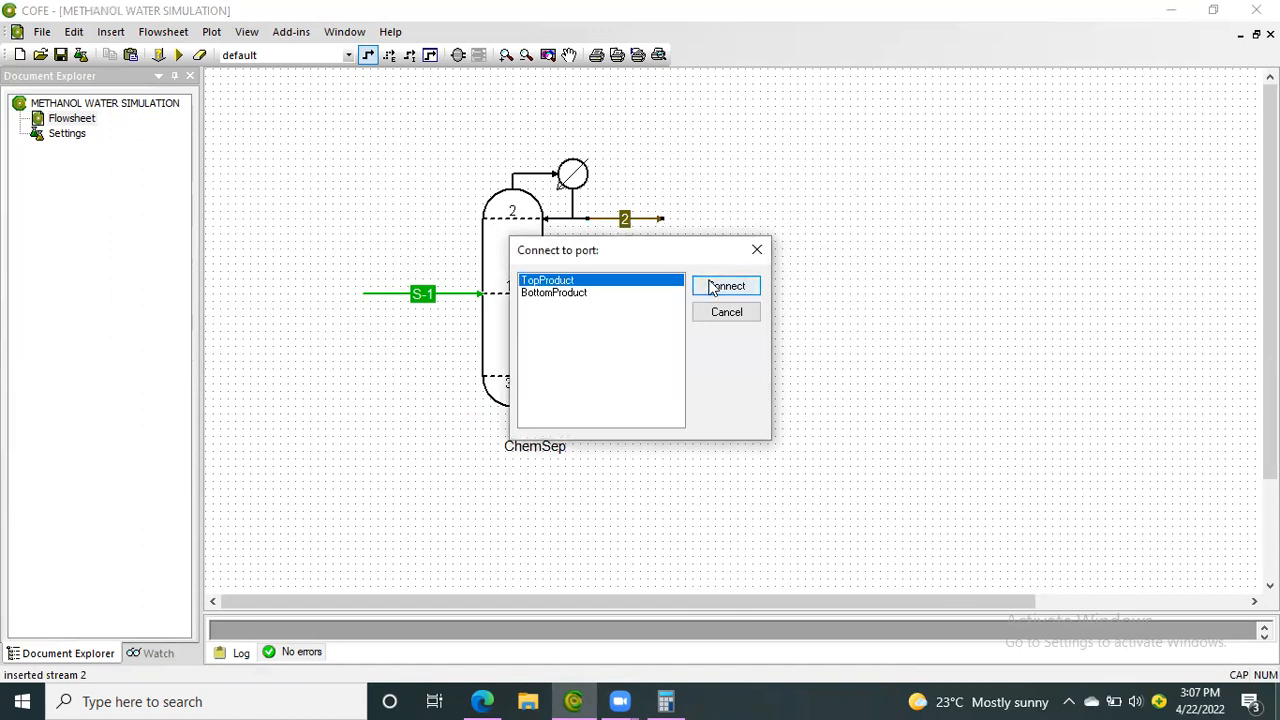
click(716, 288)
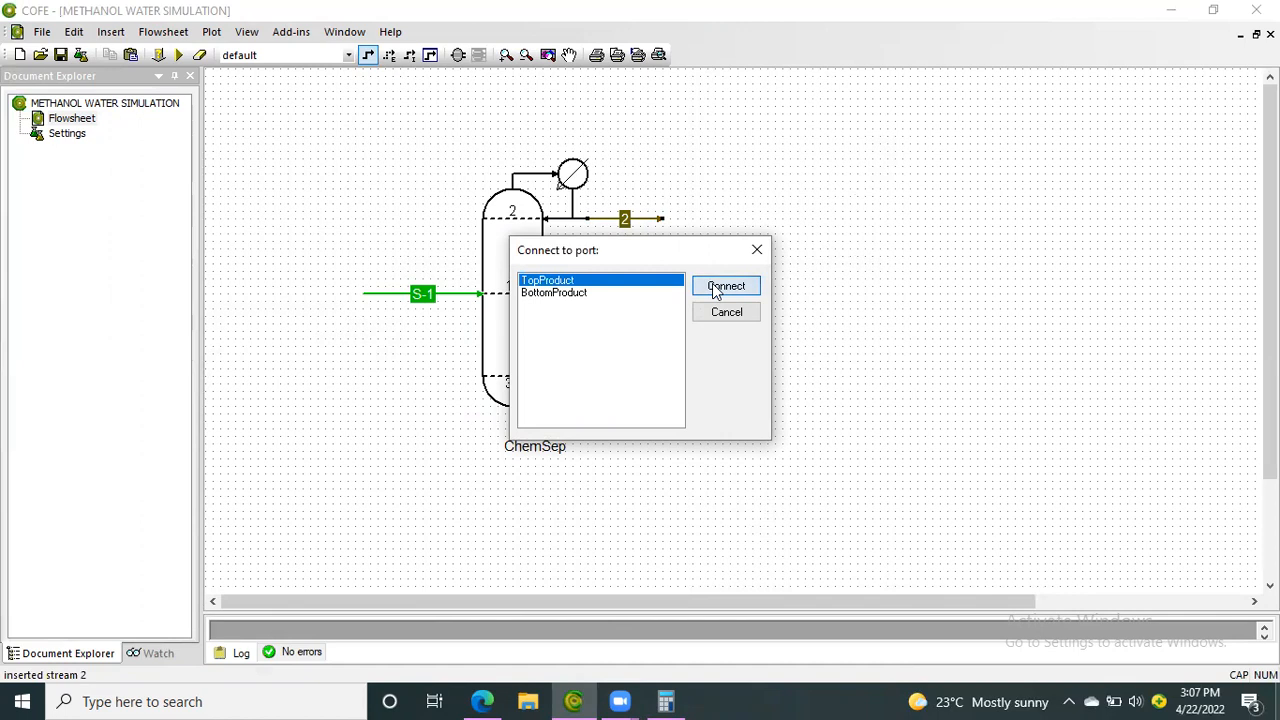
click(625, 220)
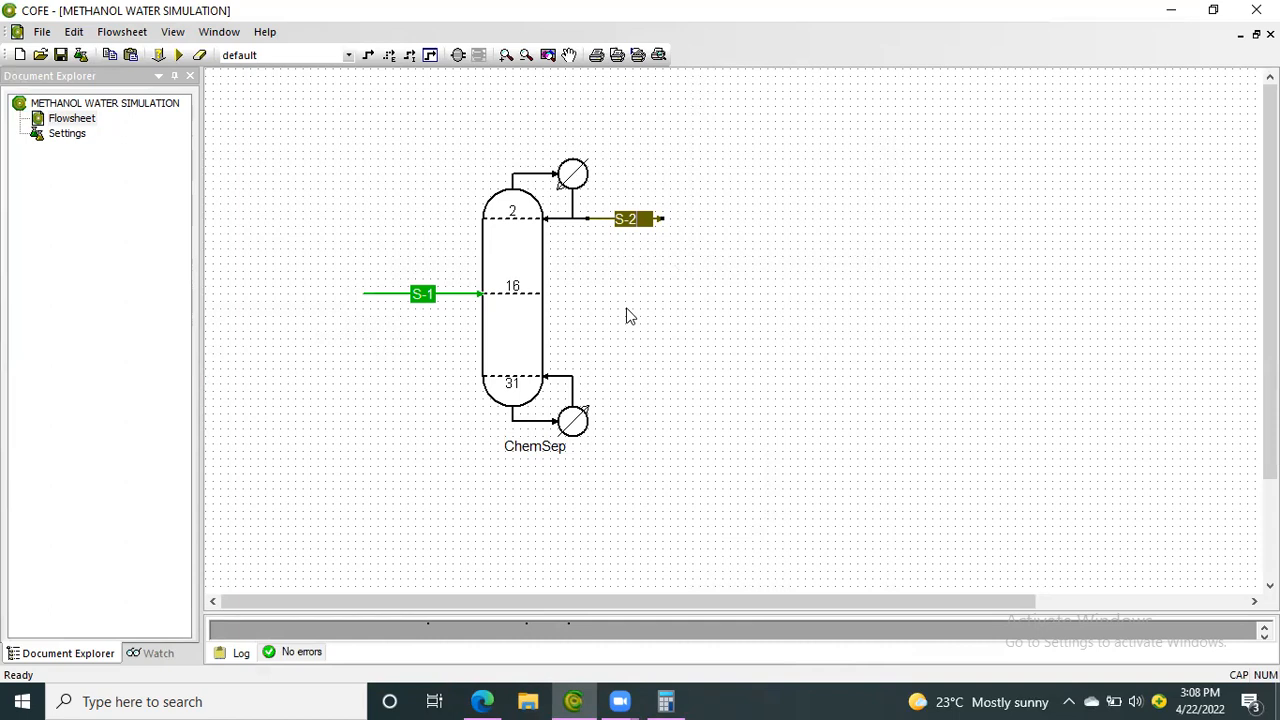
Add a bottom product stream named S-3 from the reboiler and extend the end of stream S-2 to align with it
click(369, 56)
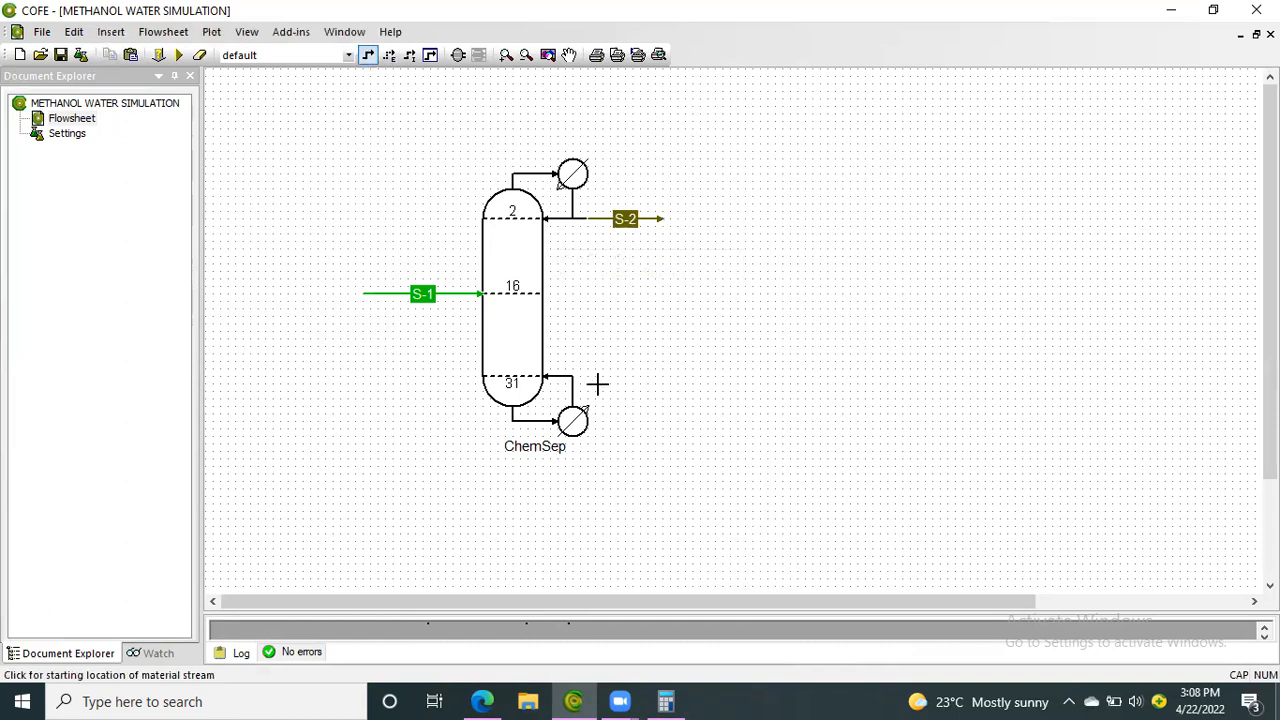
click(588, 418)
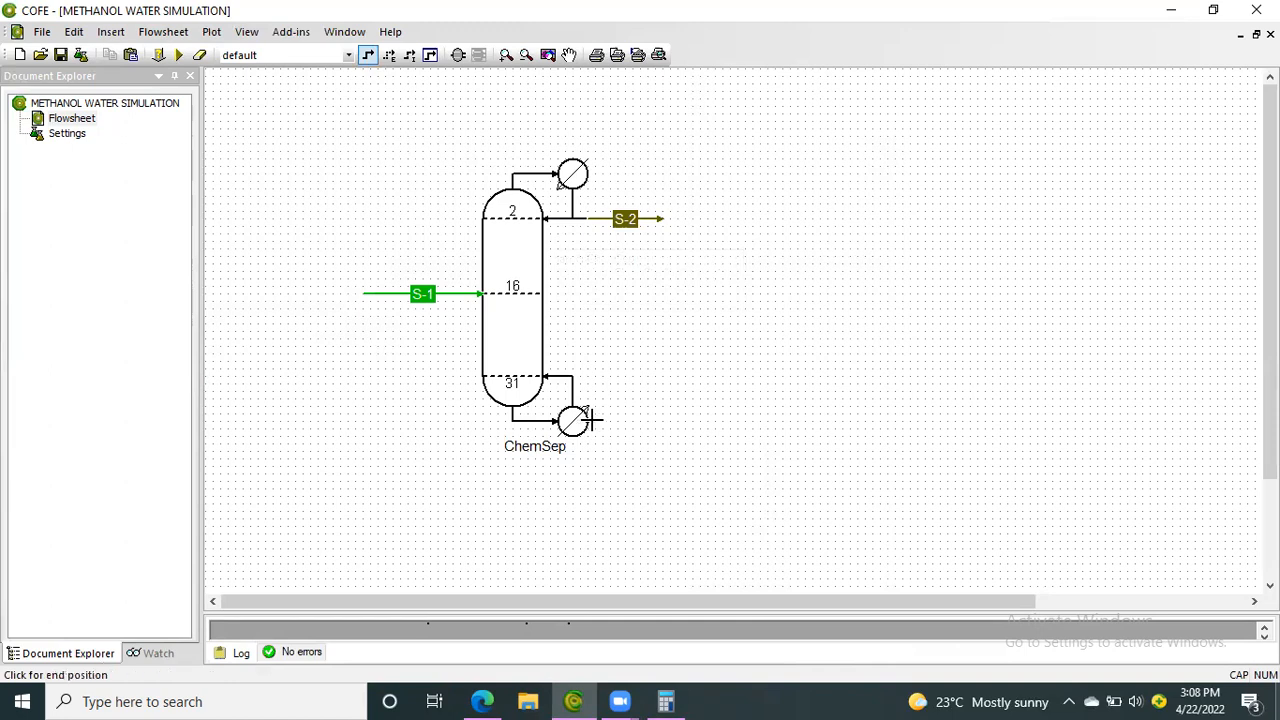
click(665, 420)
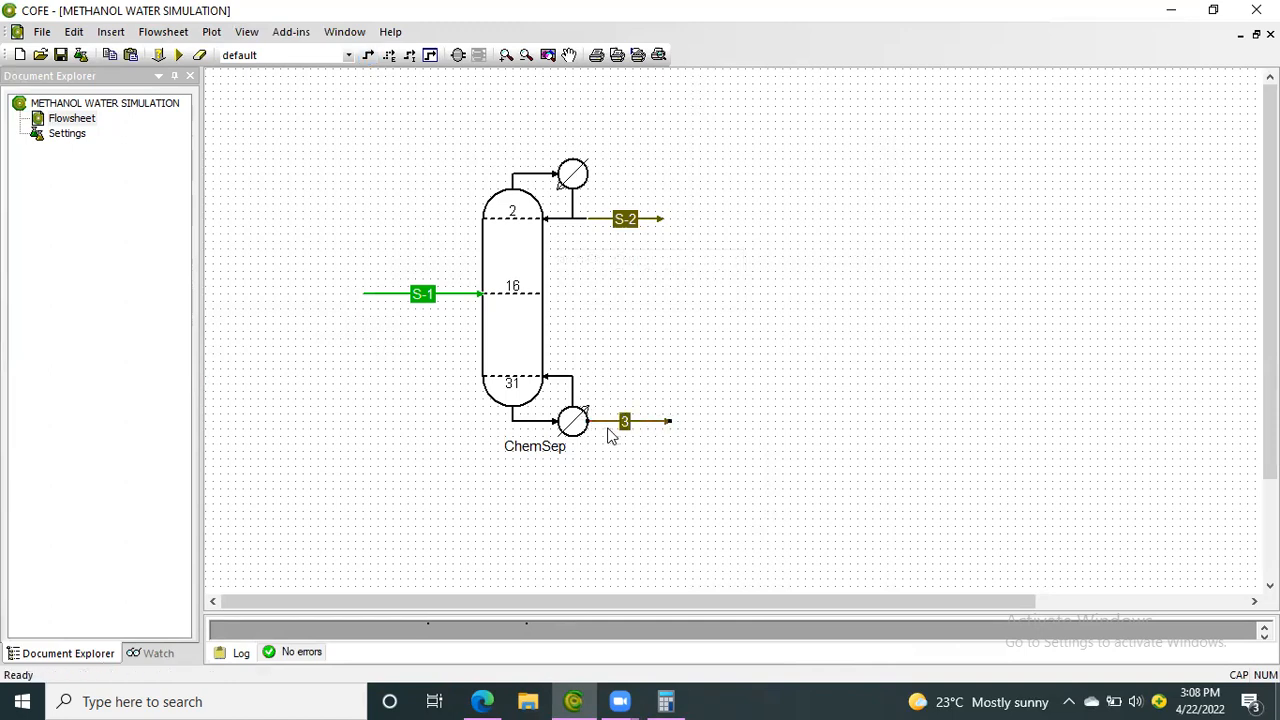
click(625, 422)
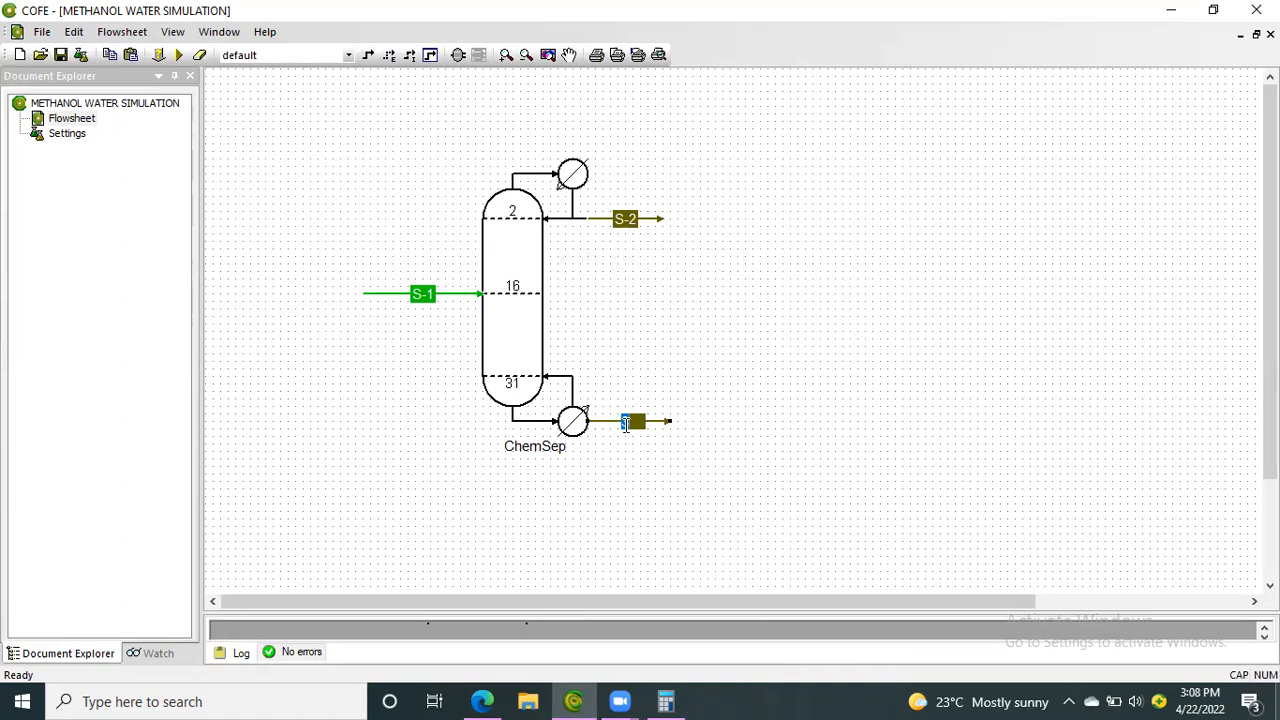
text(S-3)
drag(663, 219, 664, 219)
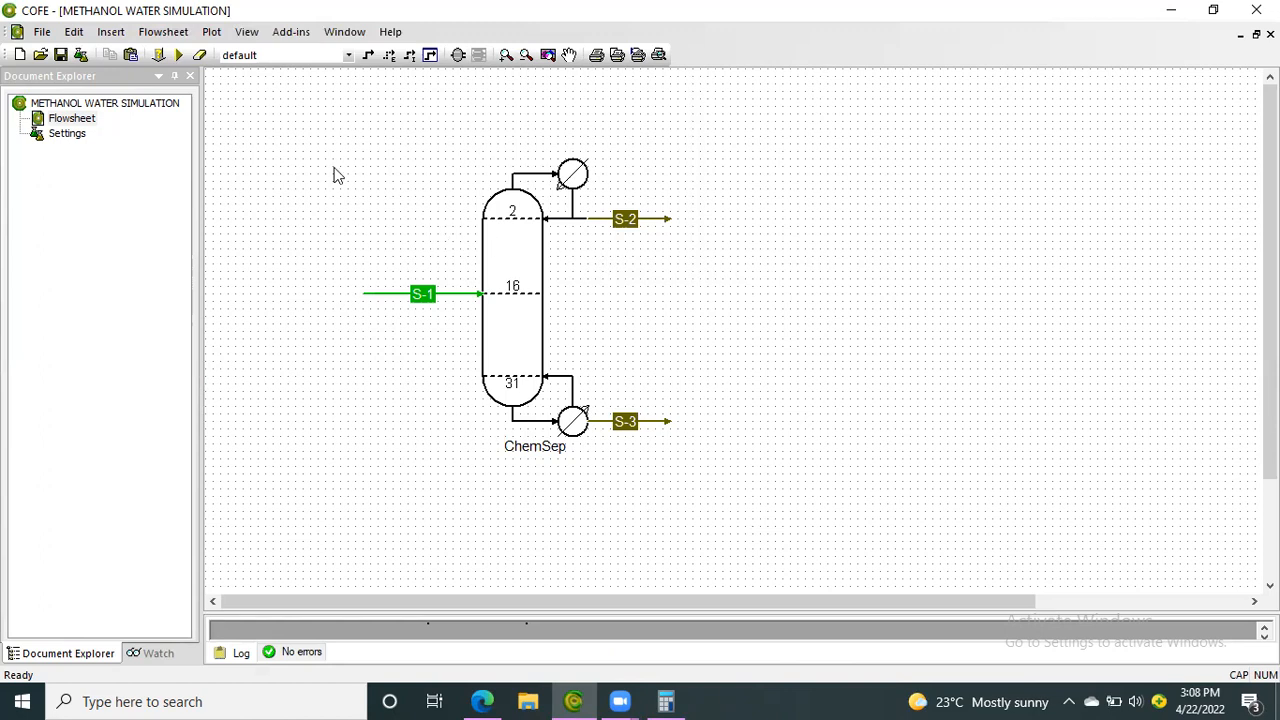
Try to solve the flowsheet with the column and both product streams connected
click(180, 57)
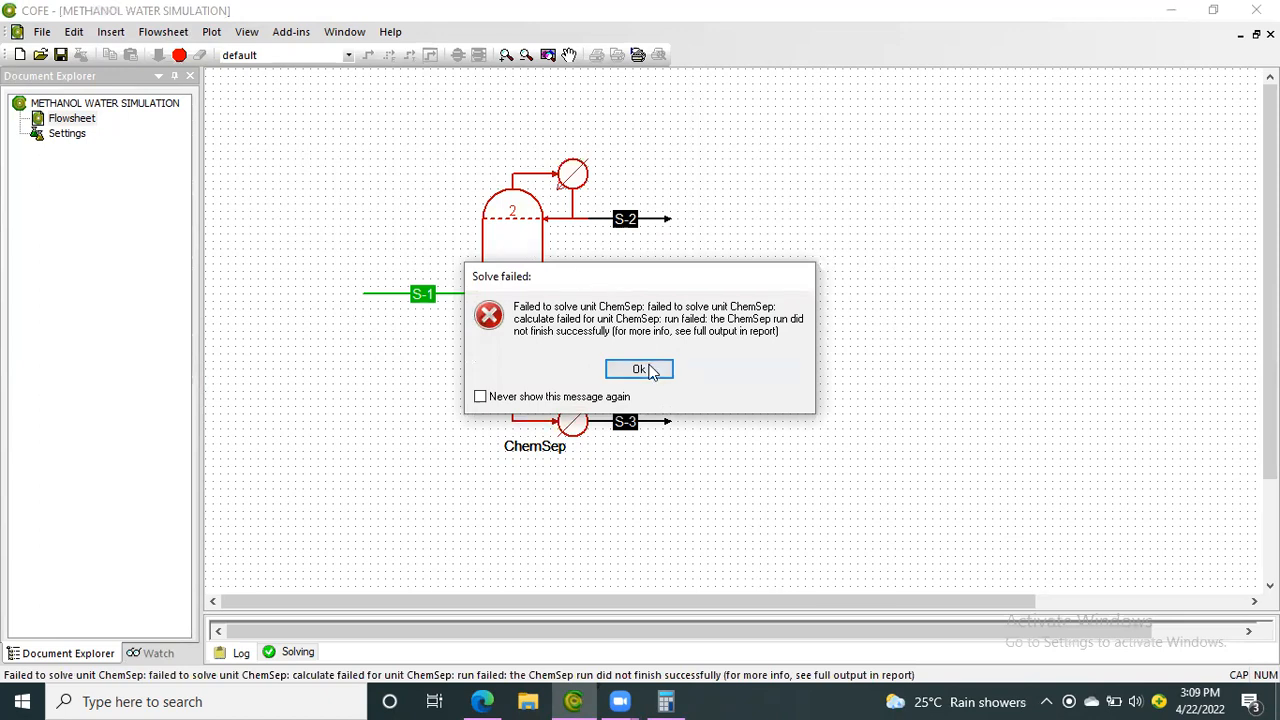
click(649, 370)
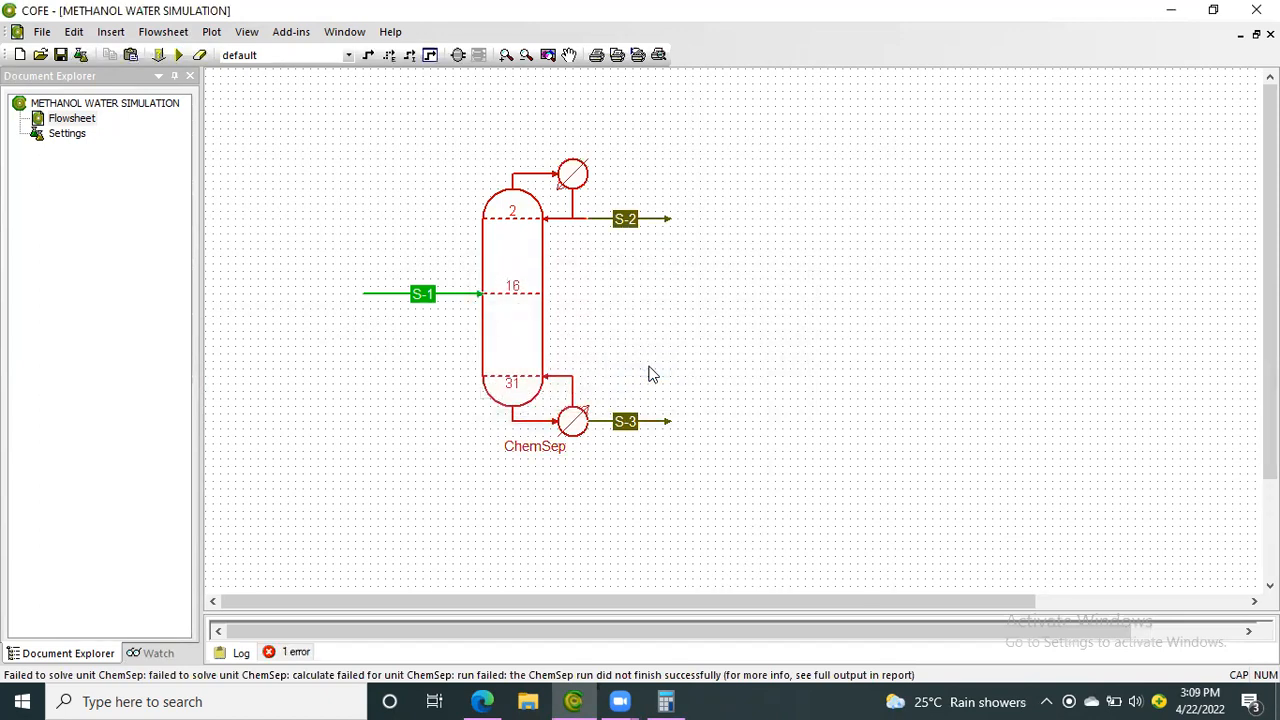
Reopen the ChemSep column, change the bottom specification type to Component recovery for Methanol, and save the input
mouse_move(518, 349)
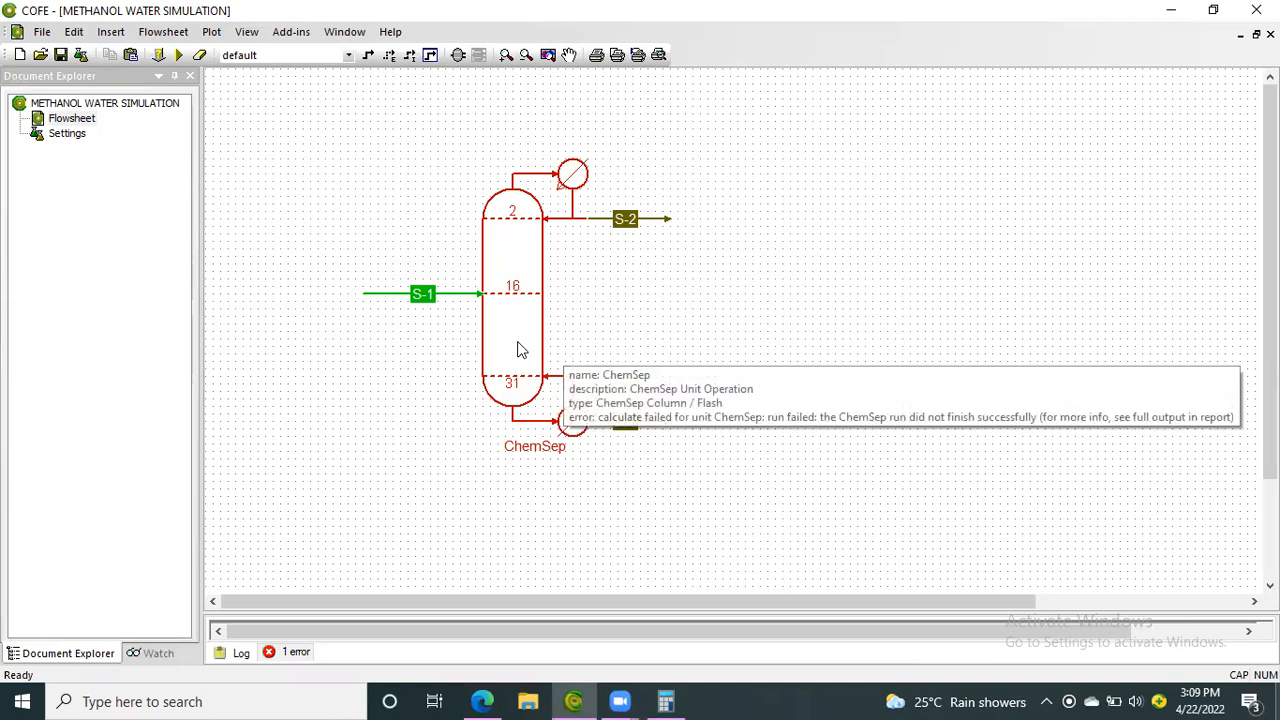
right_click(518, 349)
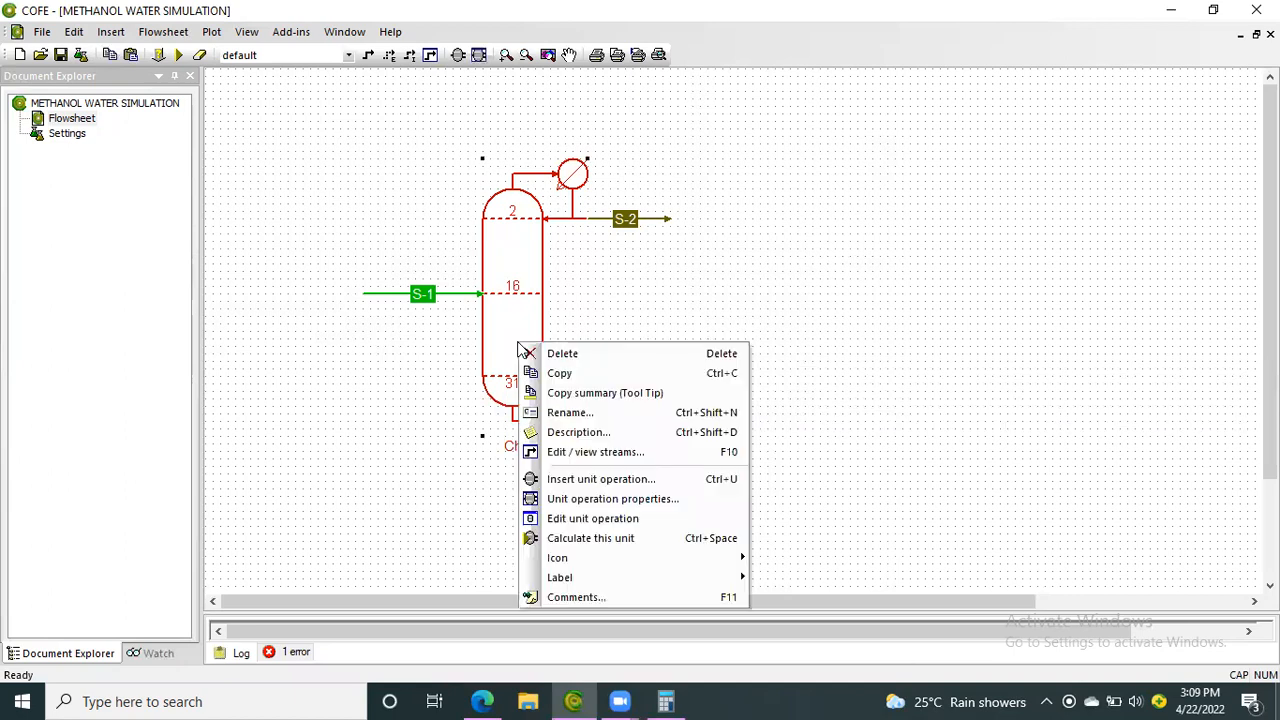
click(615, 518)
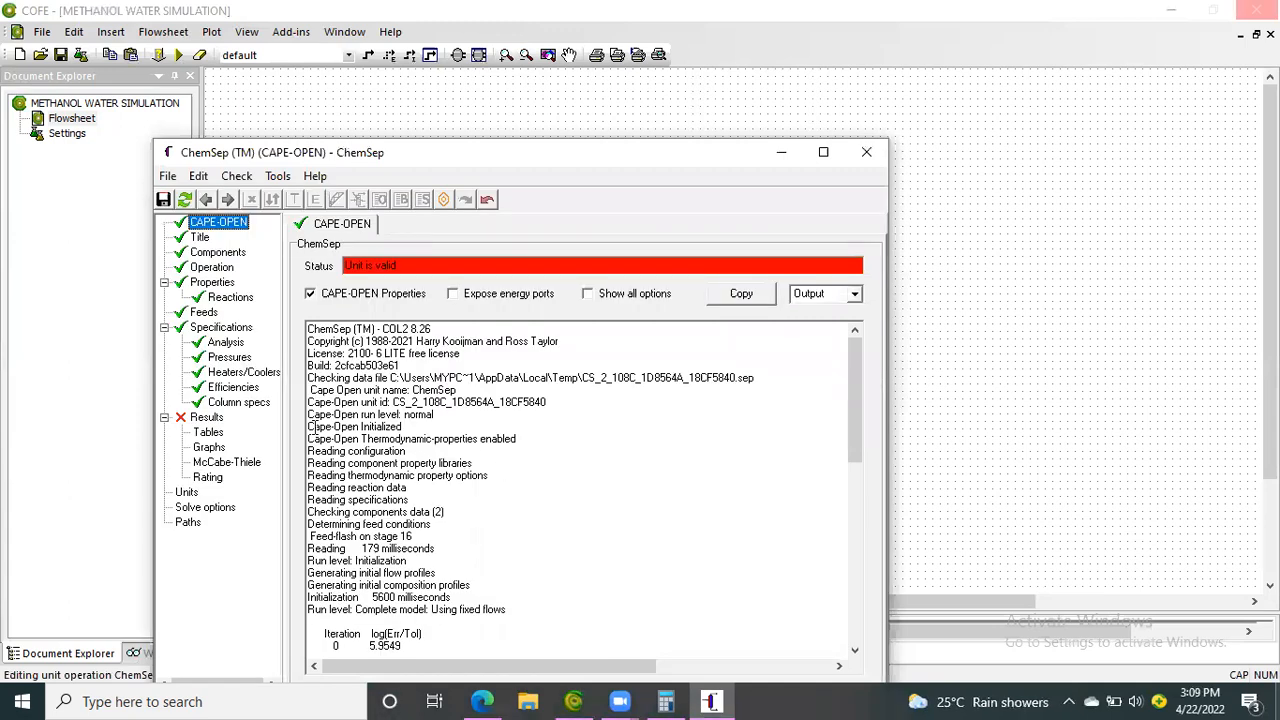
click(237, 403)
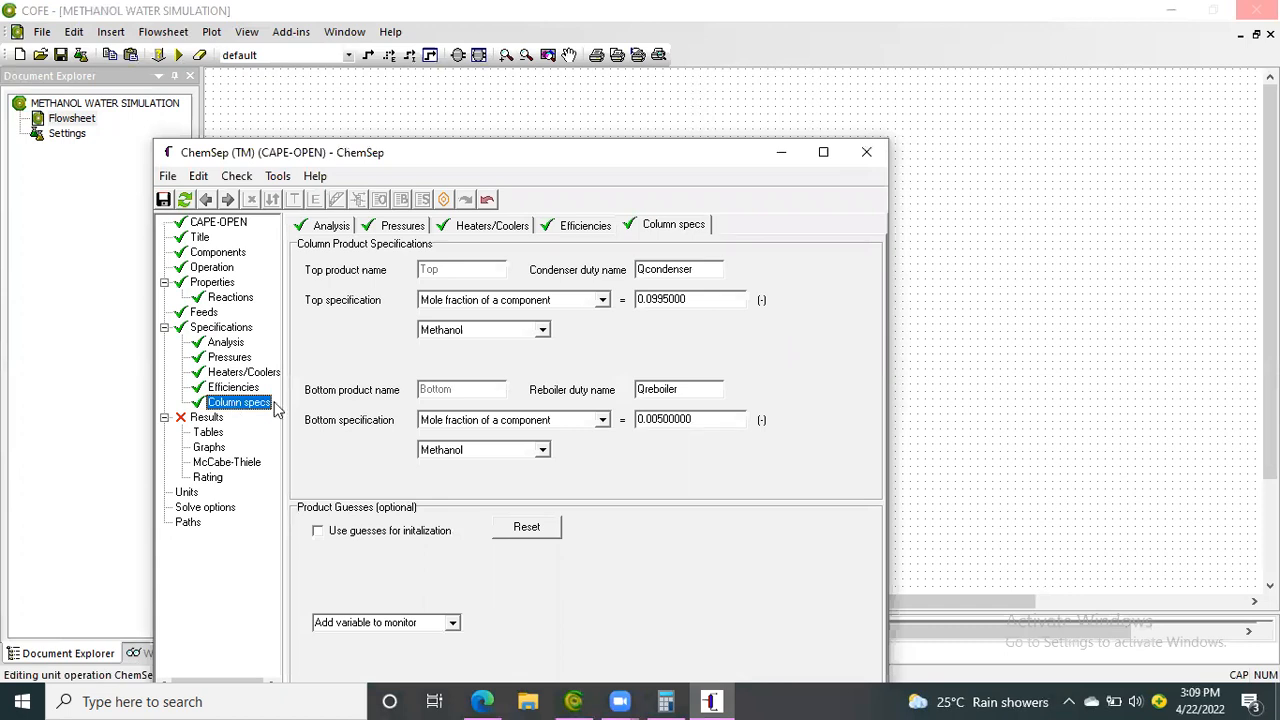
click(602, 420)
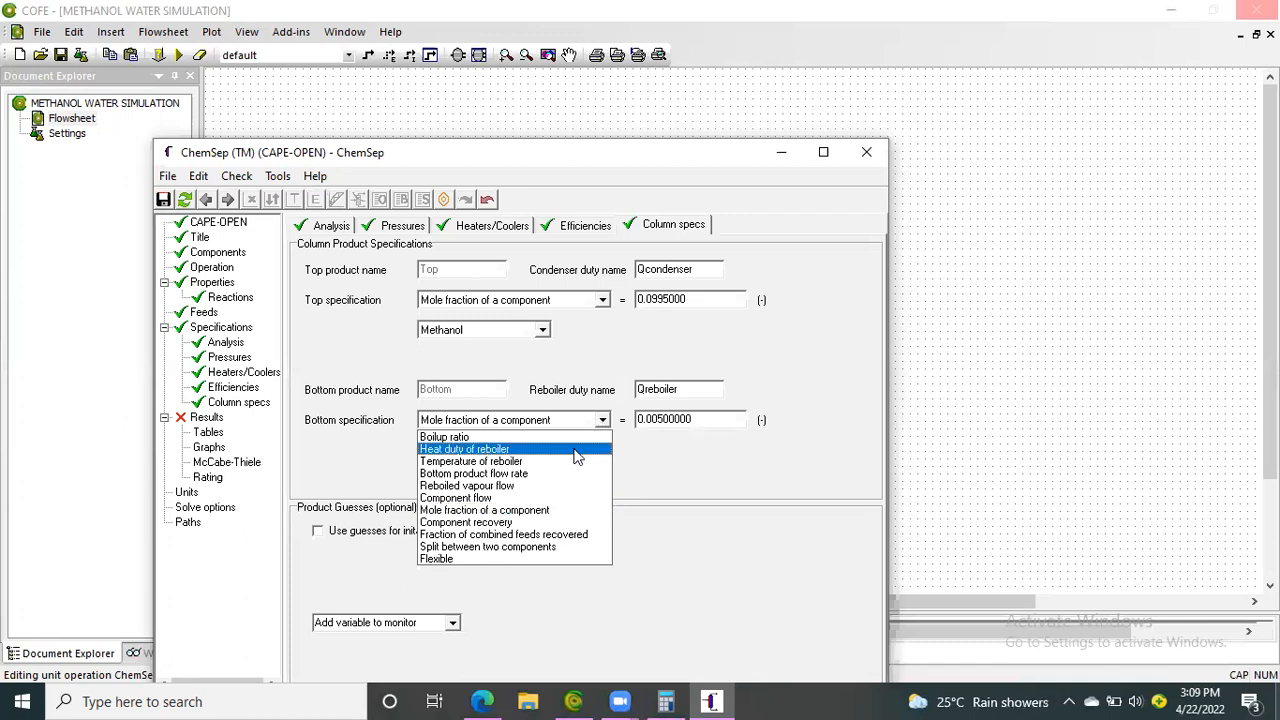
click(543, 523)
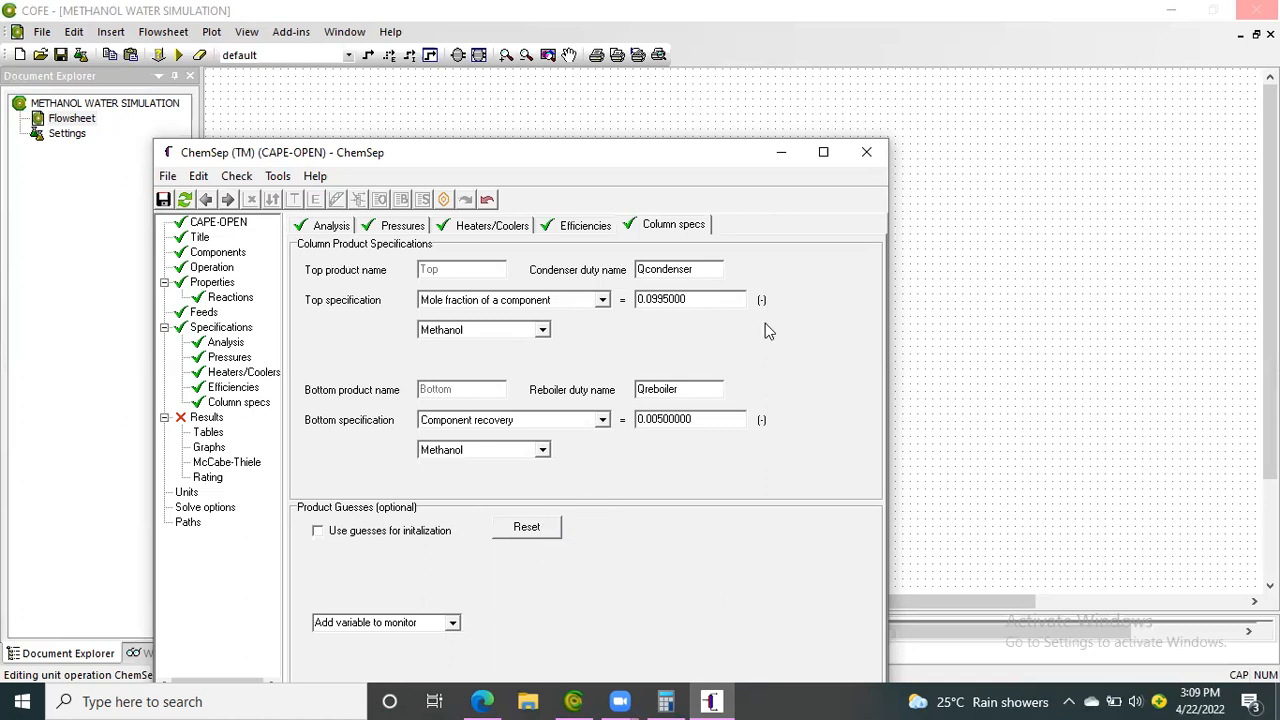
click(866, 151)
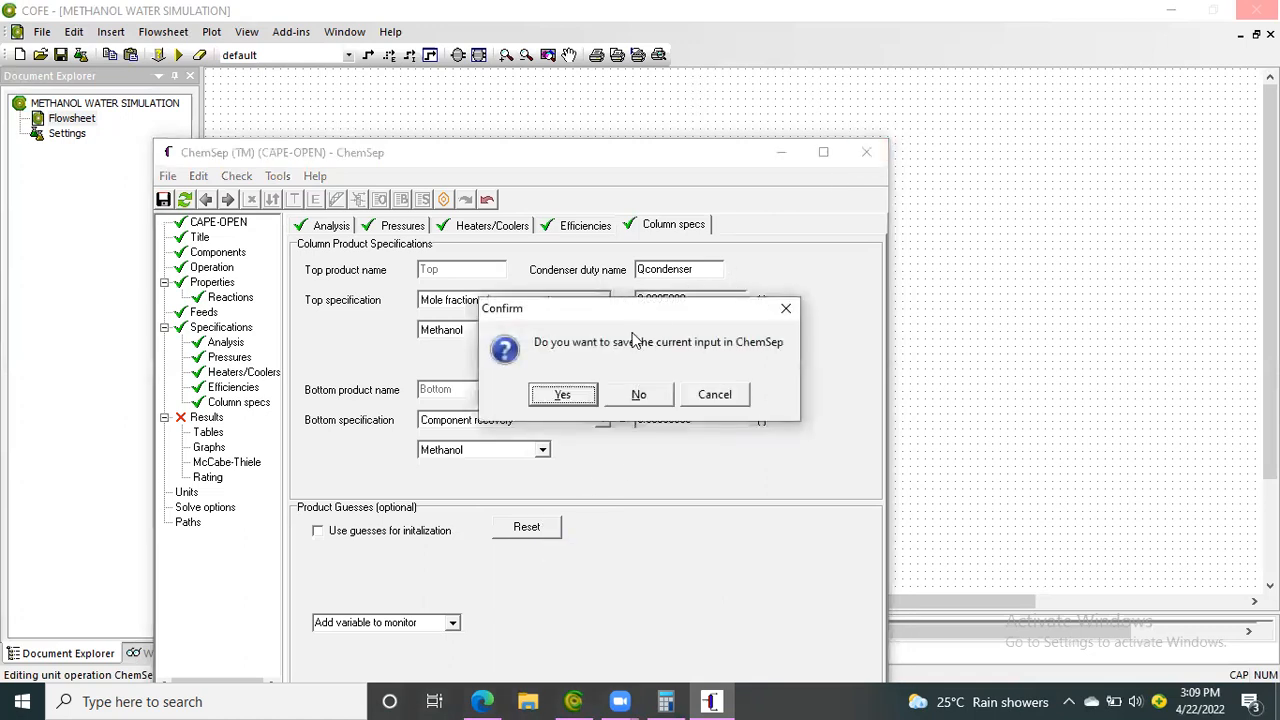
click(564, 395)
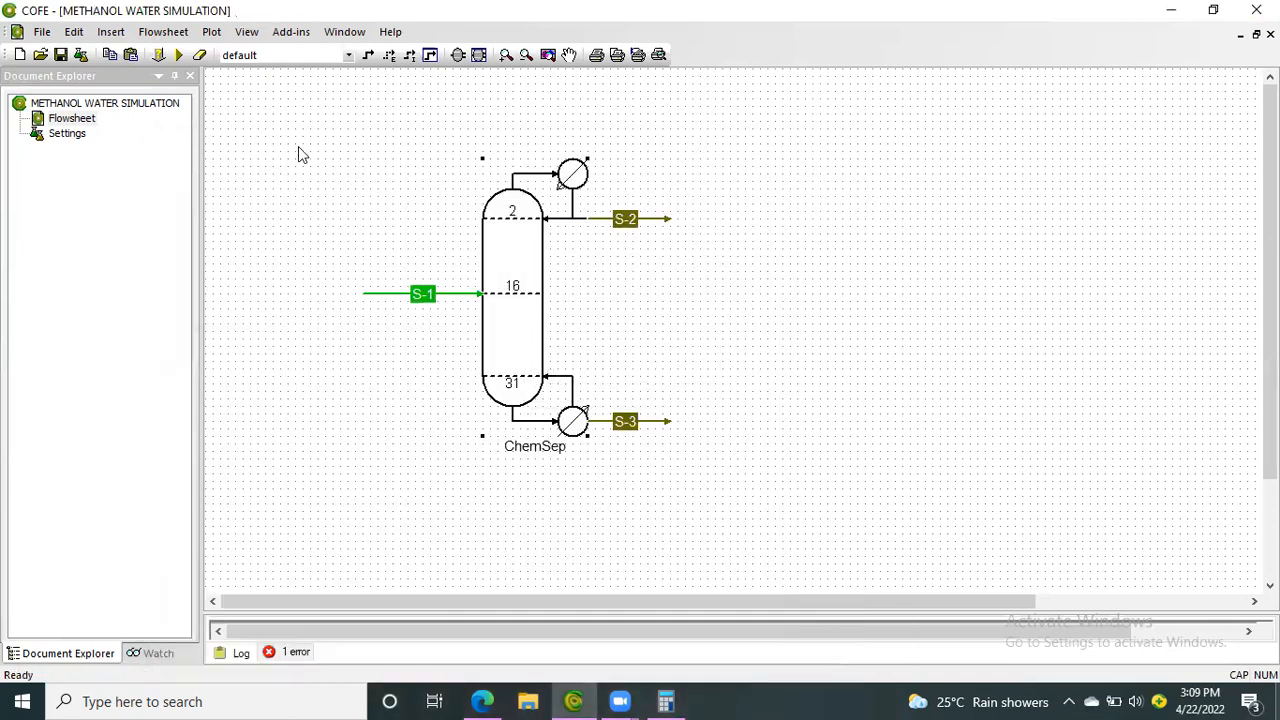
Try solving the flowsheet again with the revised bottom specification and check the column's status
click(178, 55)
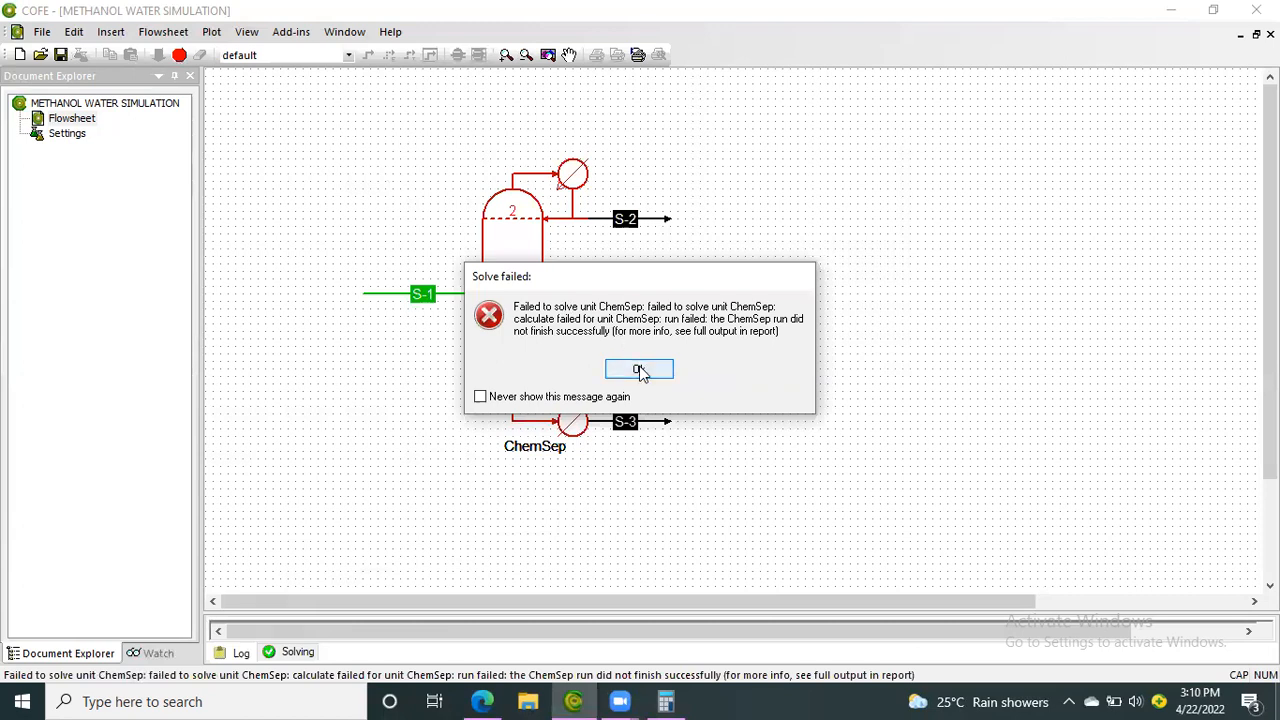
click(640, 371)
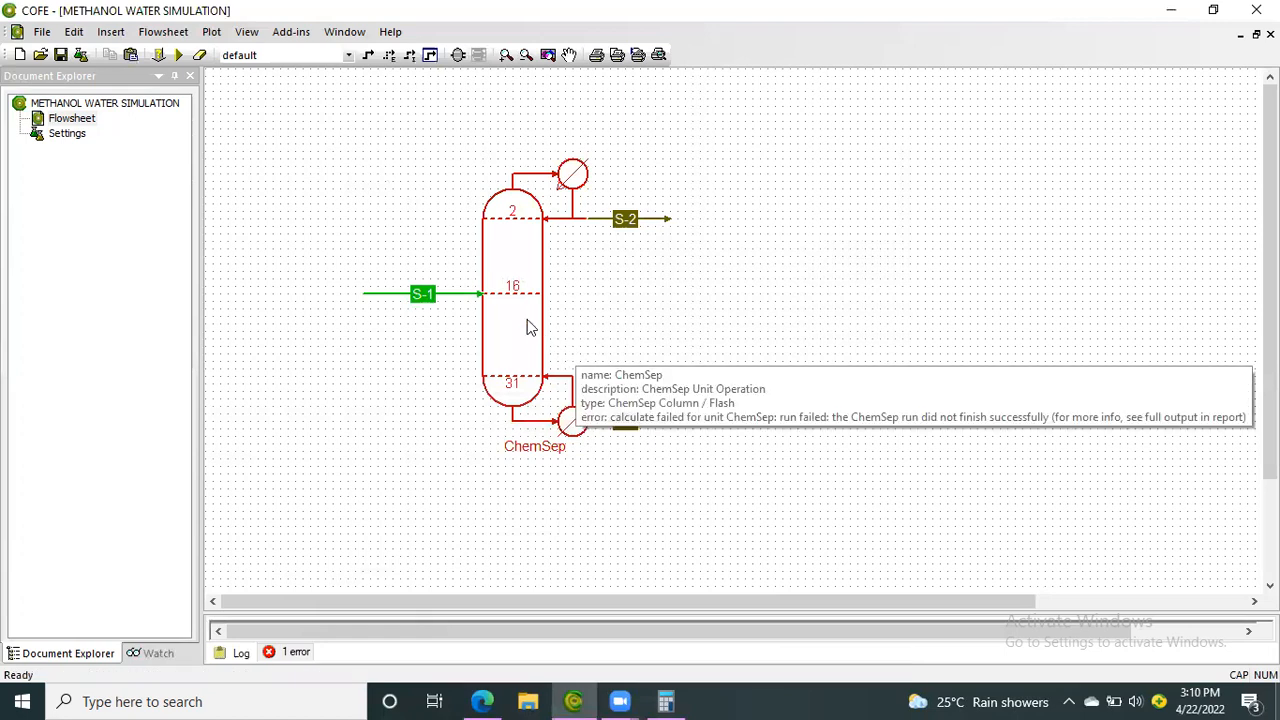
mouse_move(456, 300)
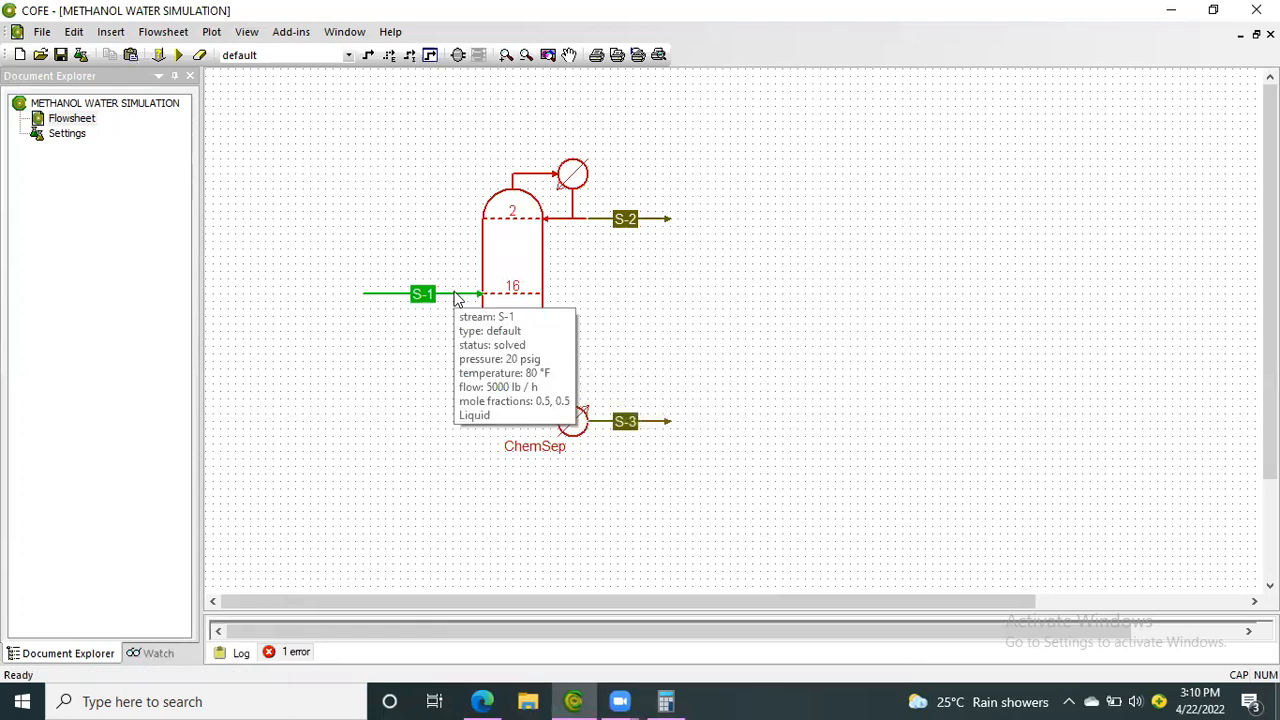
Reopen the ChemSep column and review its settings from the title and components through operation, feeds, pressures and efficiencies to the column specifications
right_click(510, 306)
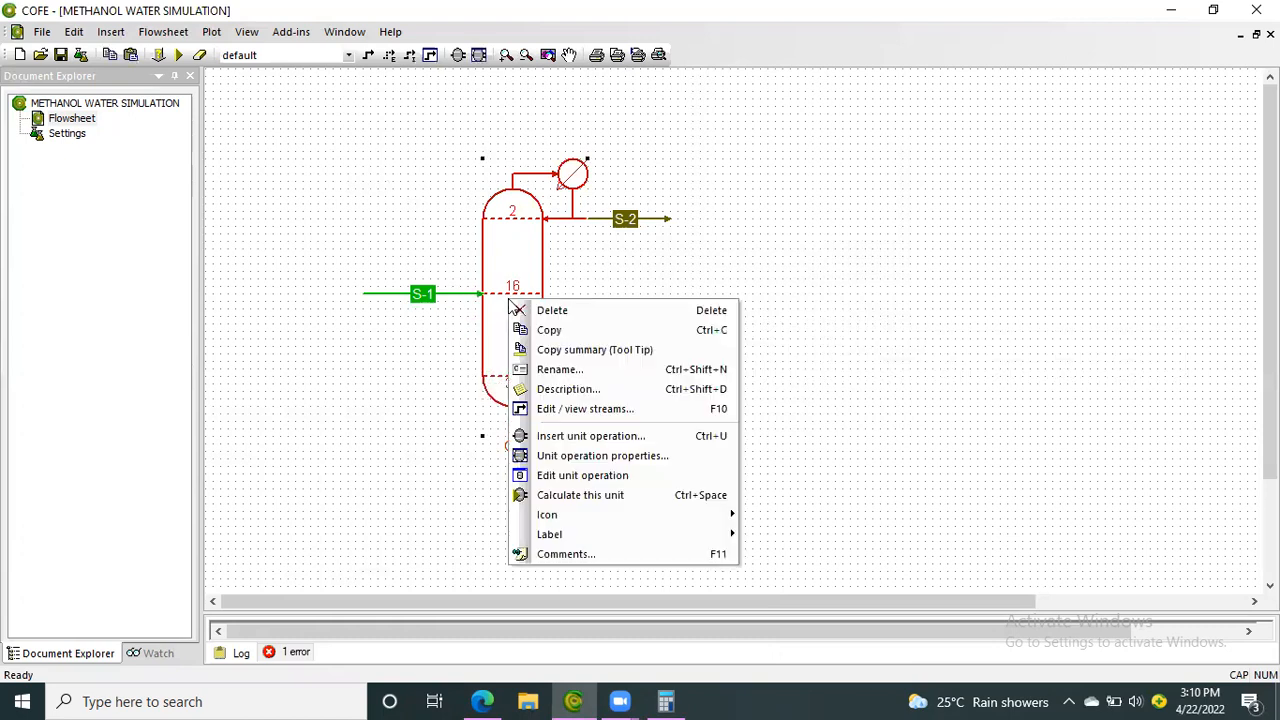
click(598, 476)
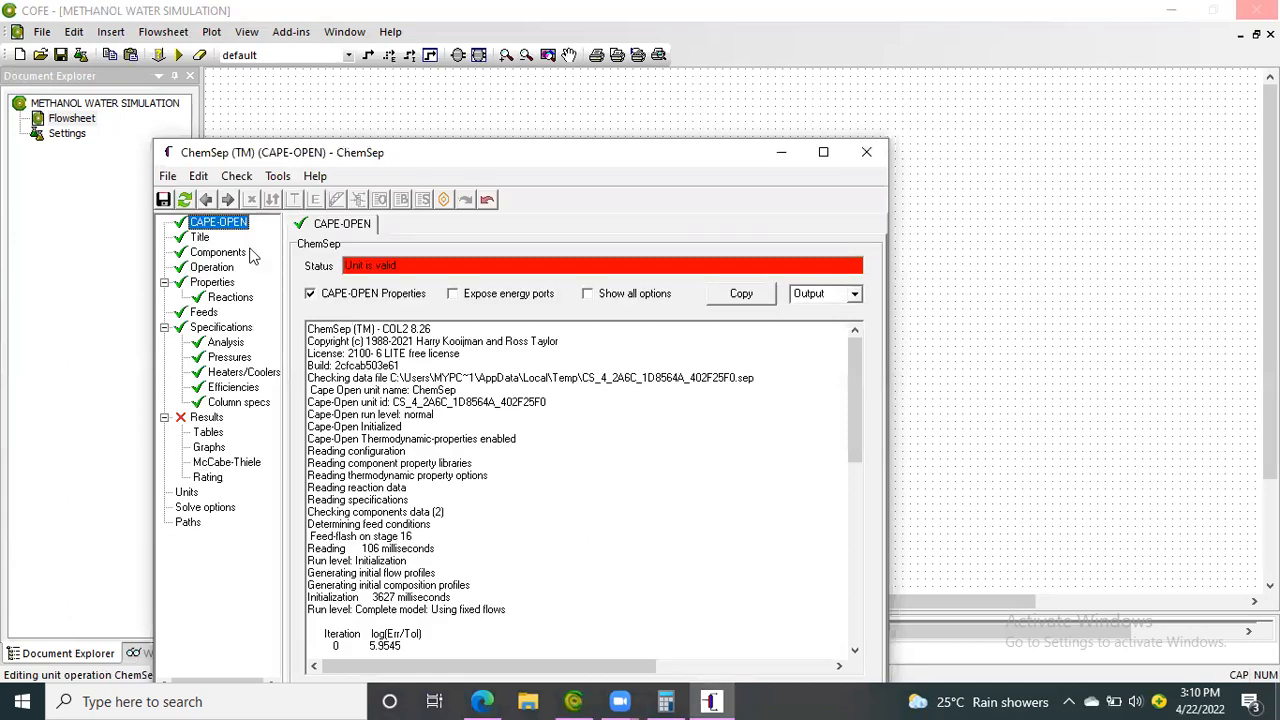
click(200, 238)
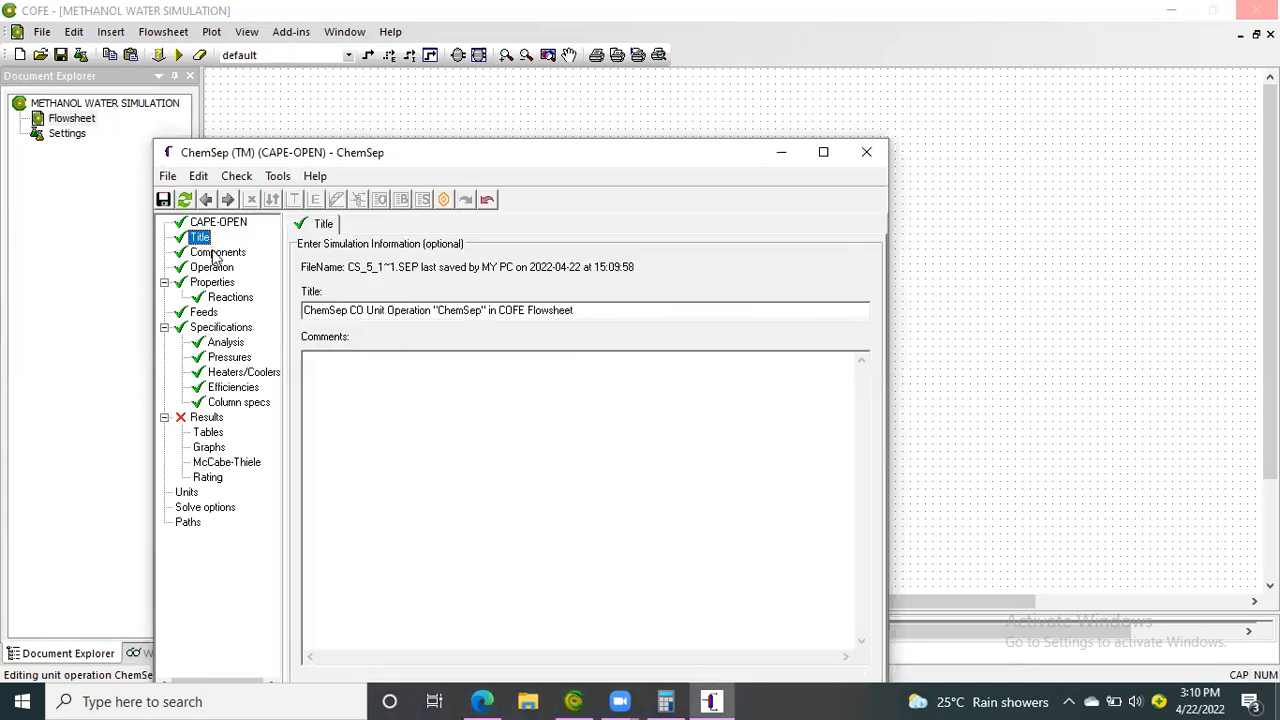
click(215, 254)
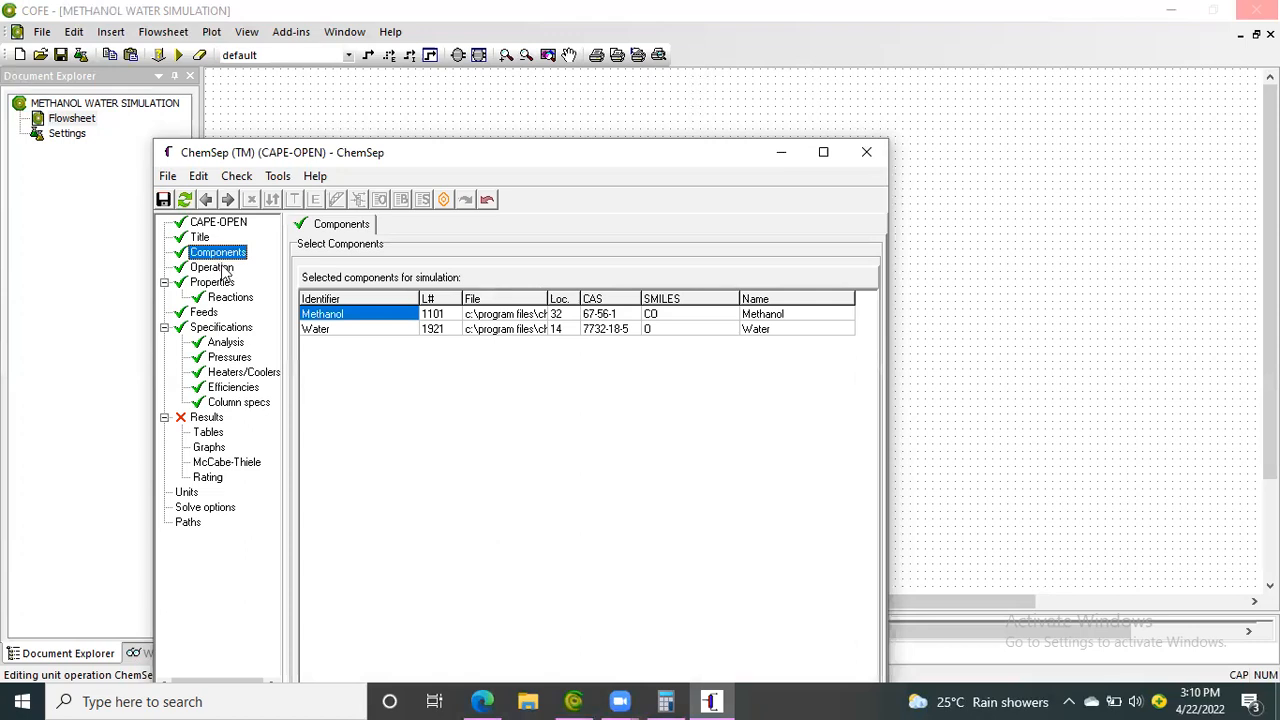
click(222, 268)
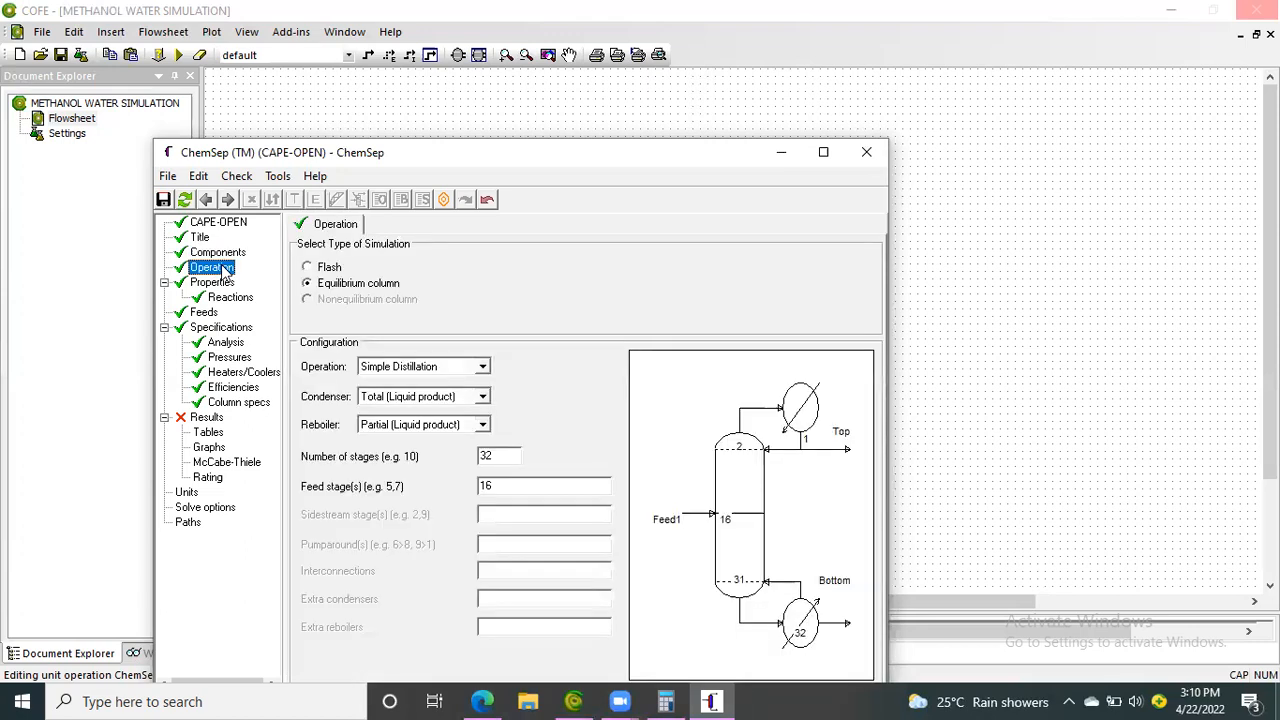
click(224, 285)
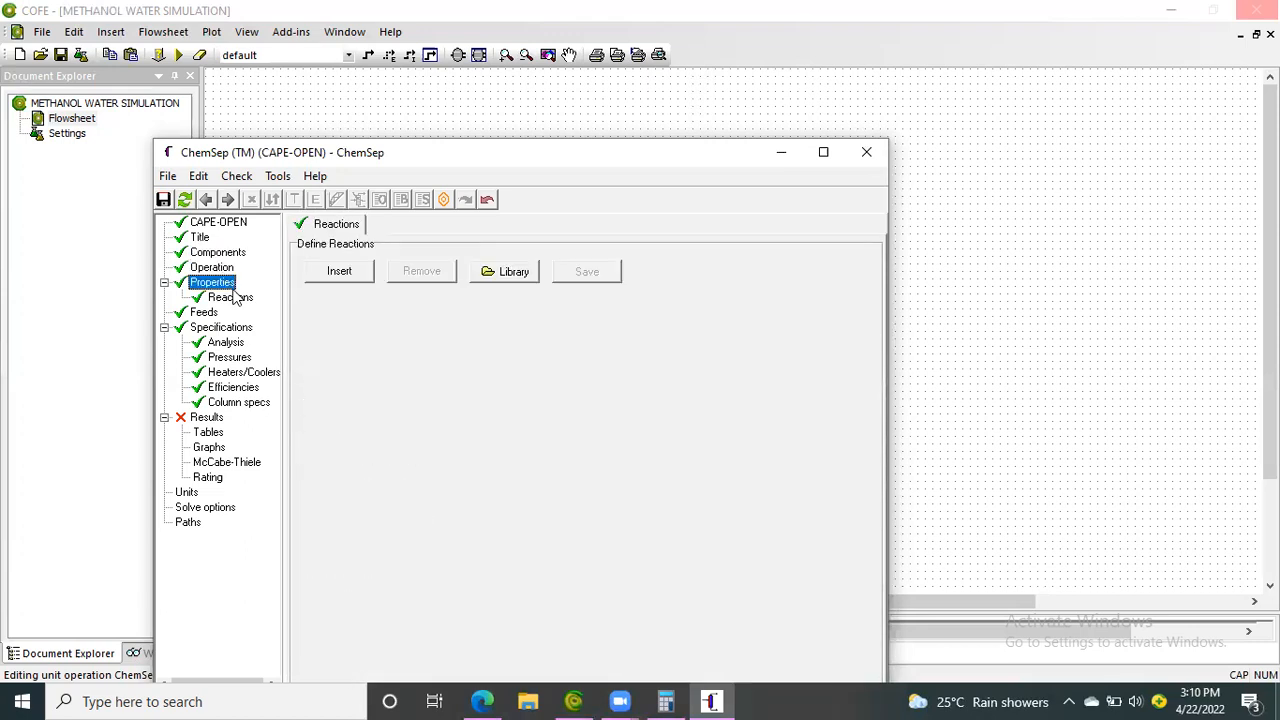
click(236, 297)
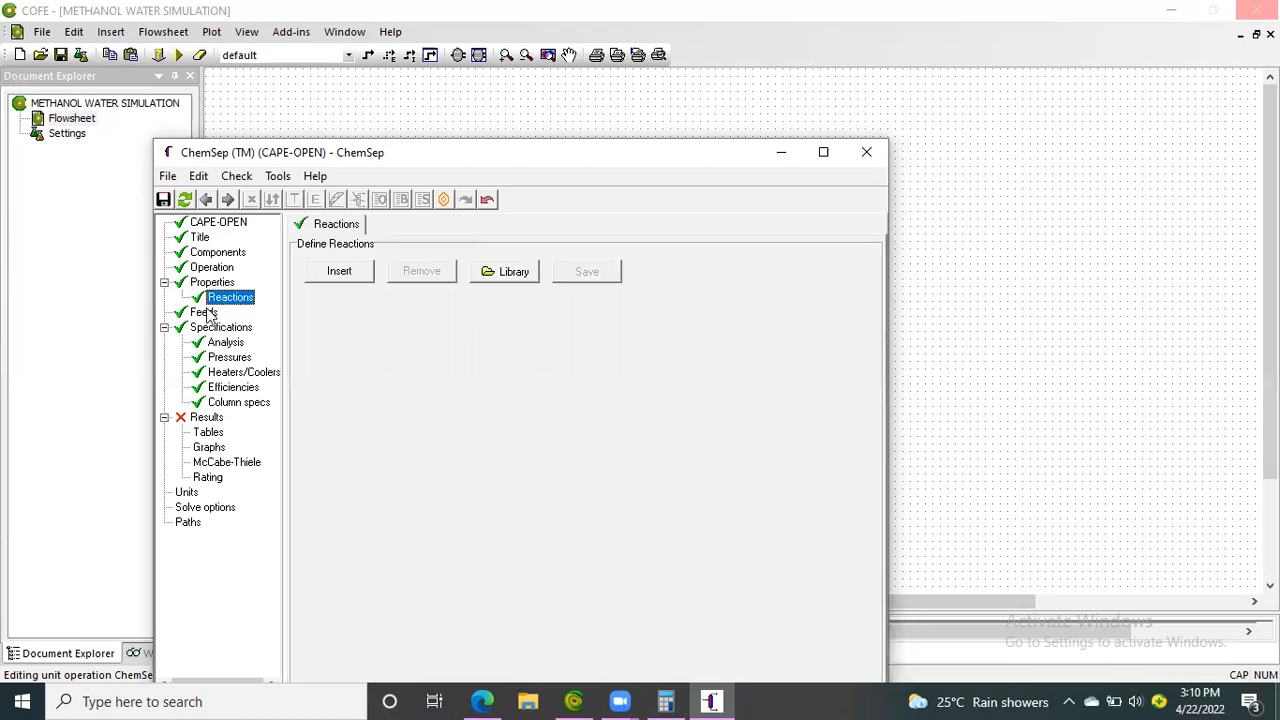
click(204, 312)
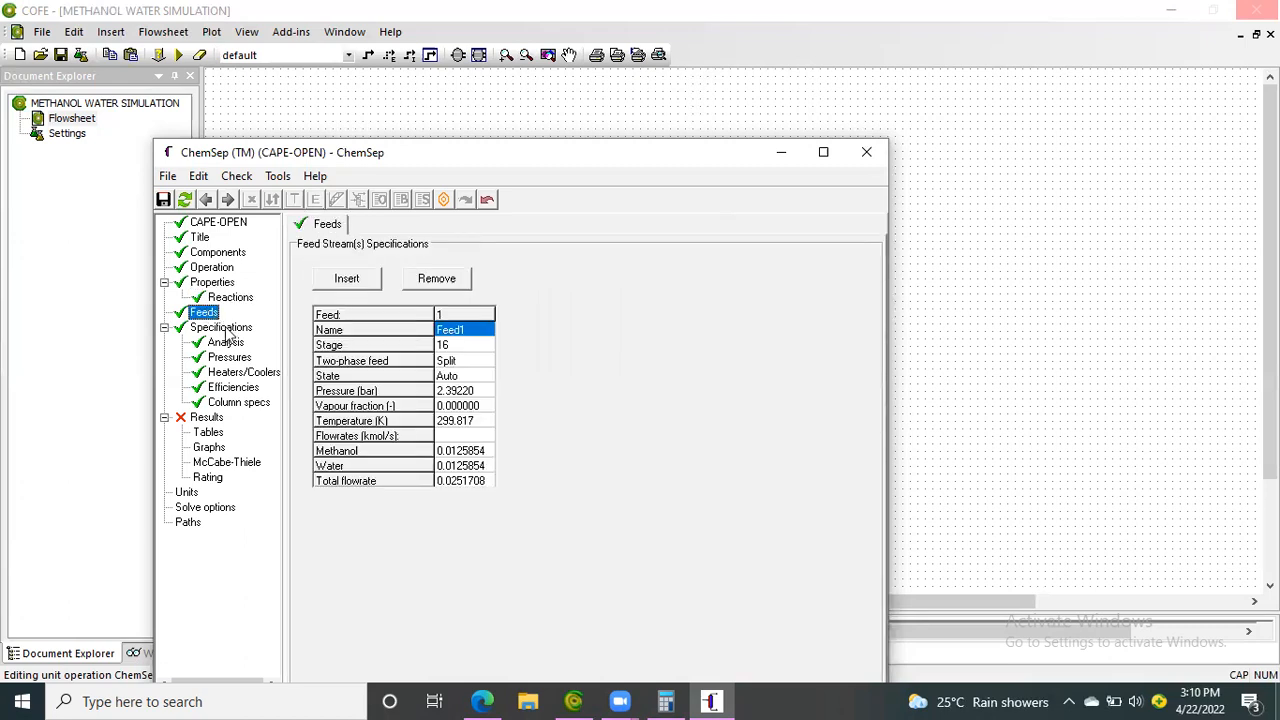
click(222, 328)
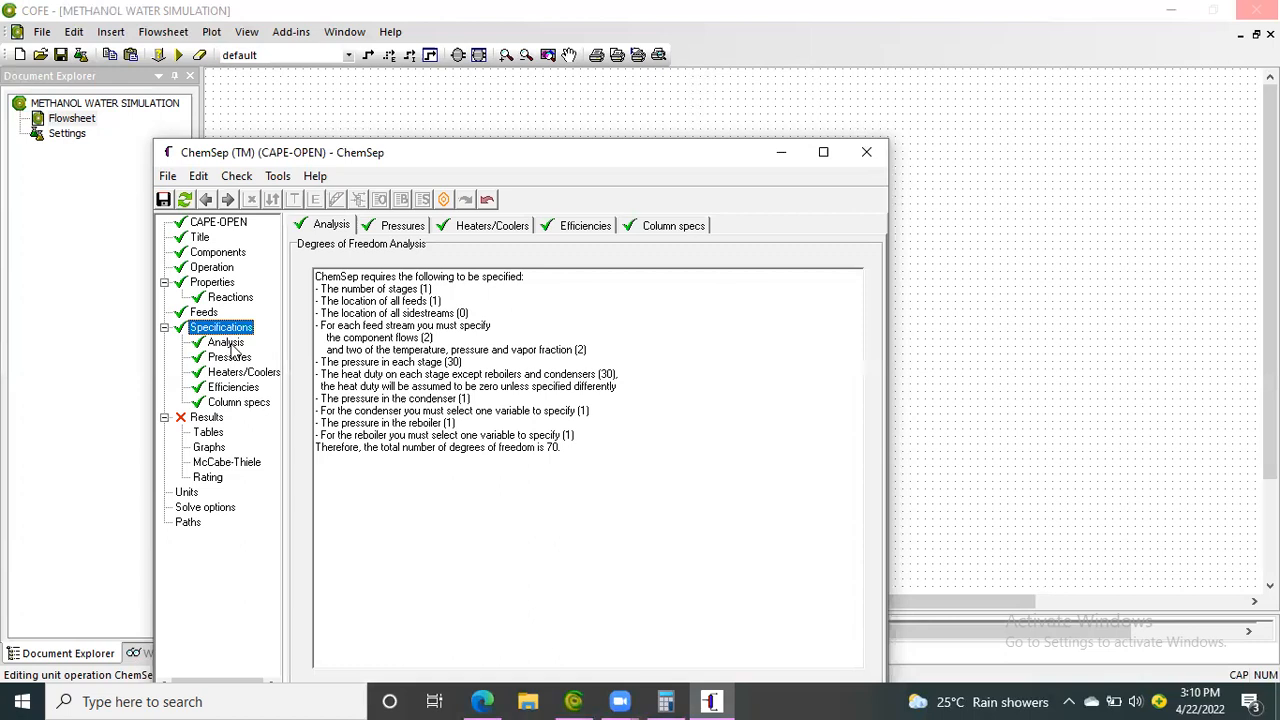
click(228, 343)
click(238, 358)
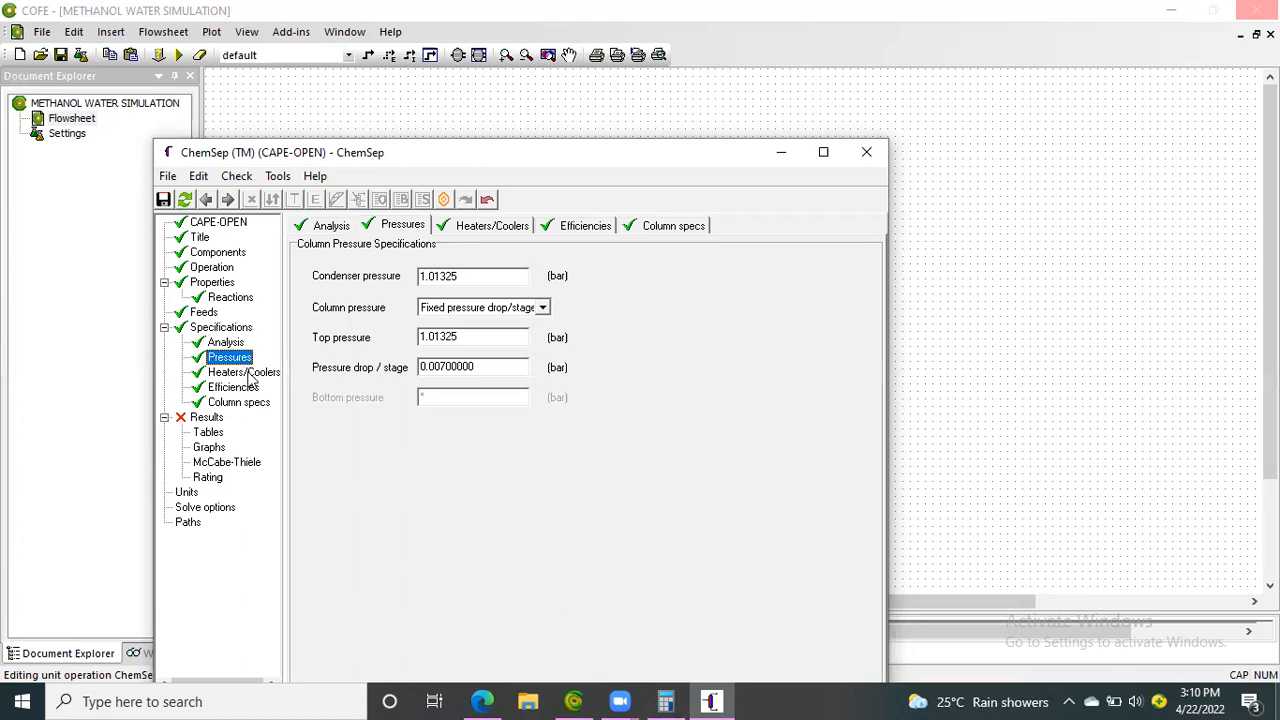
click(248, 372)
click(240, 389)
click(247, 403)
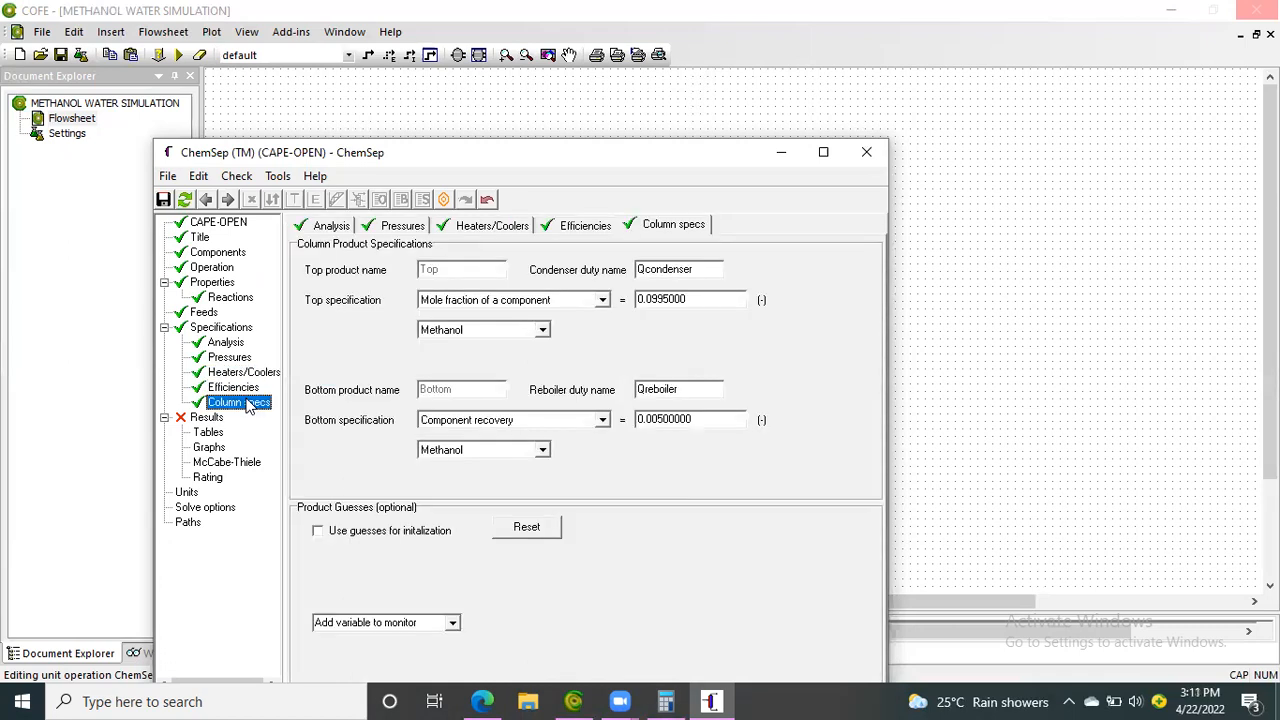
Set the top product's methanol mole fraction to 0.995, save the column input and solve the flowsheet
click(651, 300)
key(BackSpace)
key(Return)
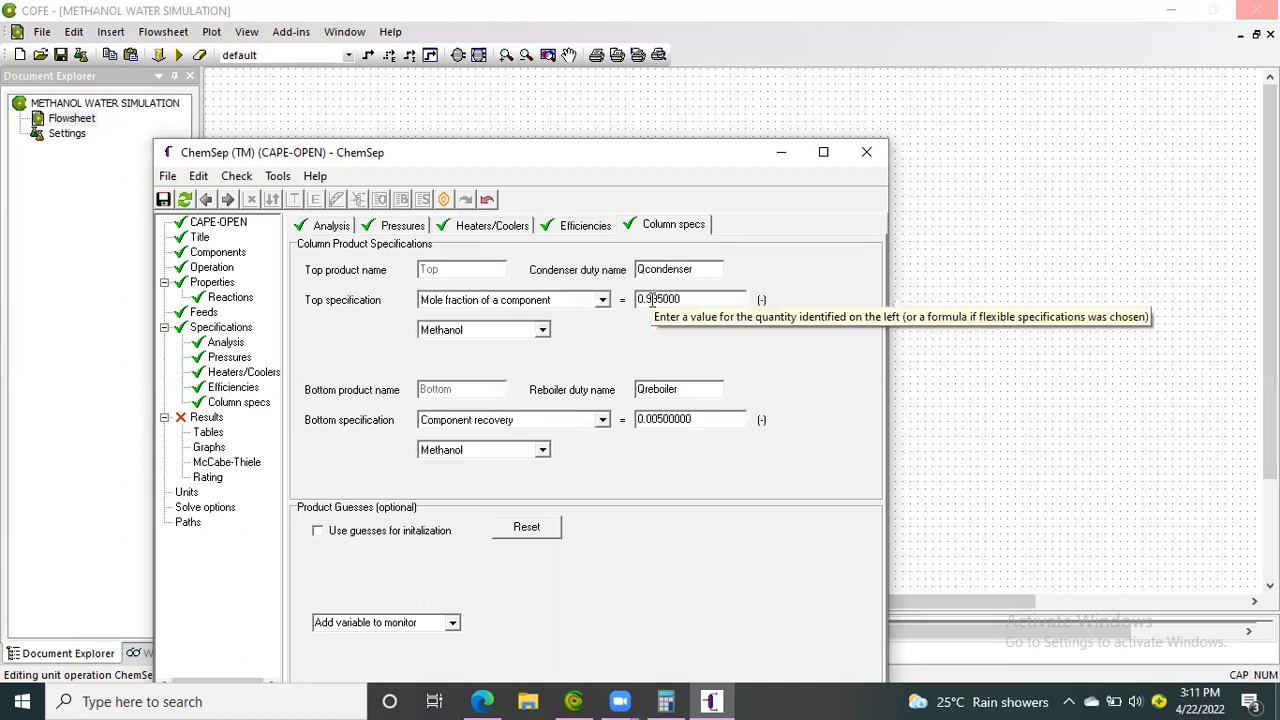
click(852, 160)
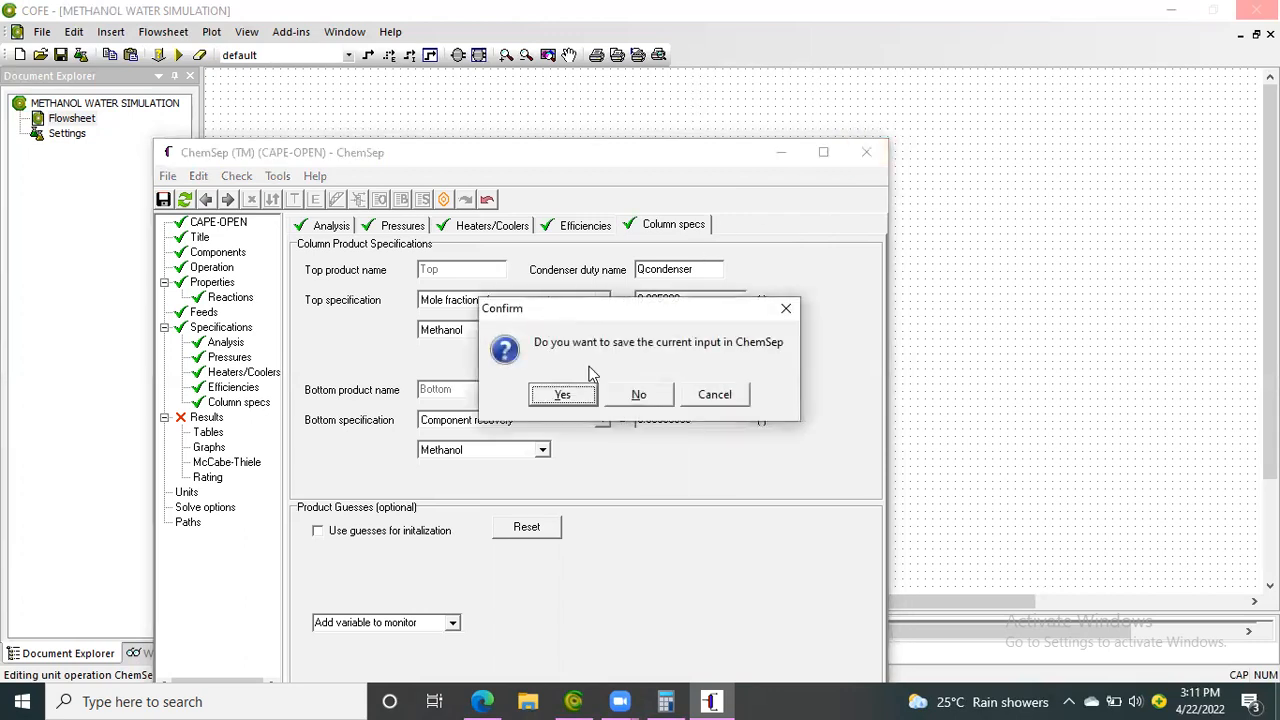
click(564, 394)
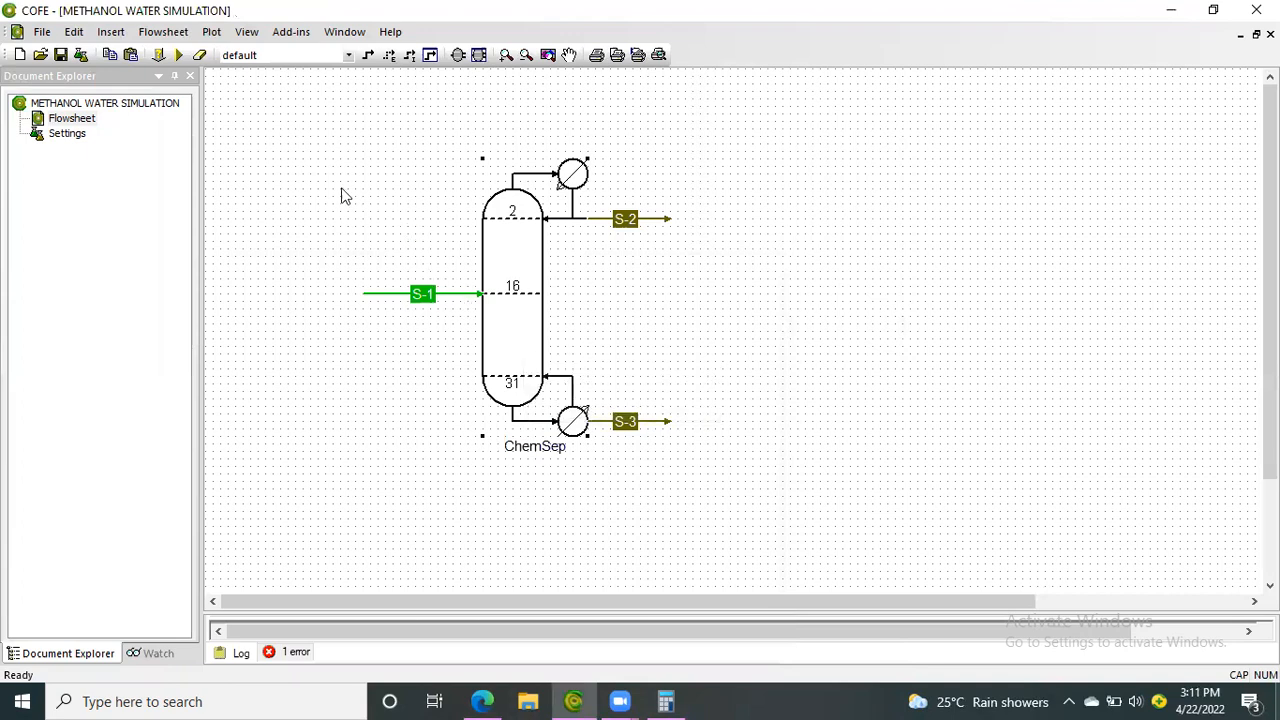
click(179, 56)
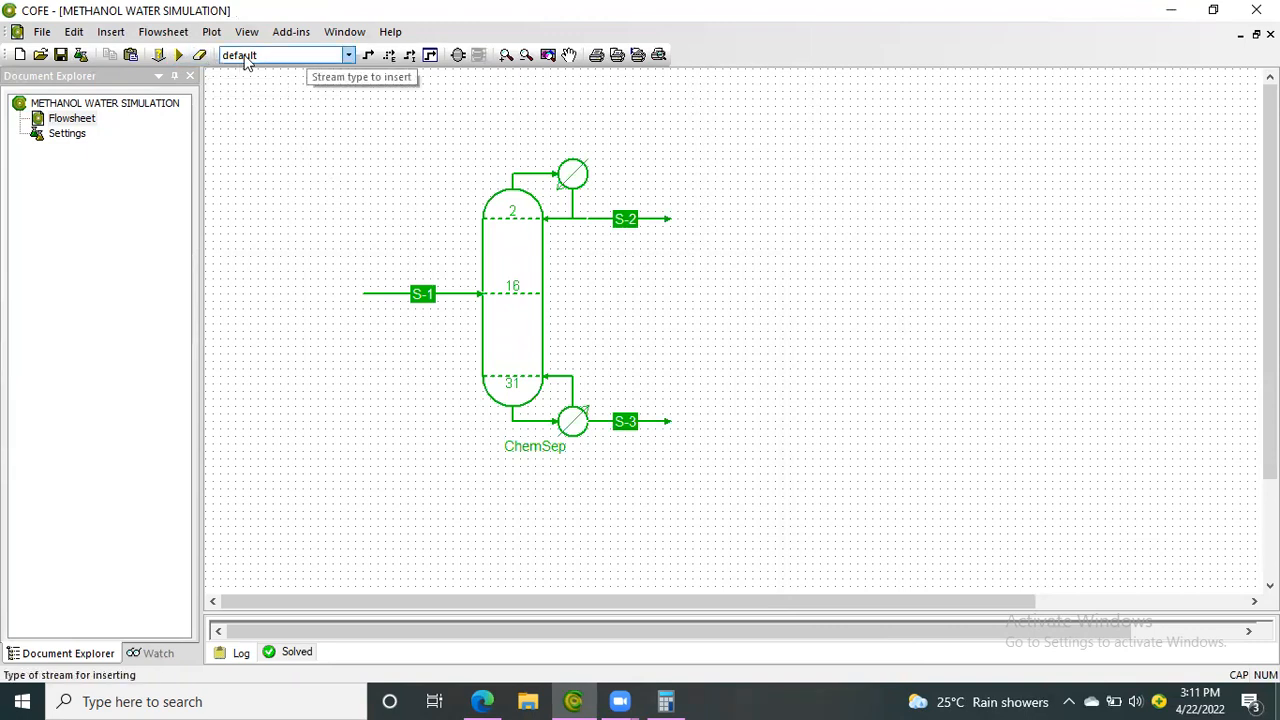
Insert a stream report covering S-1, S-2 and S-3 in the empty area beside the column and move it slightly closer
click(110, 32)
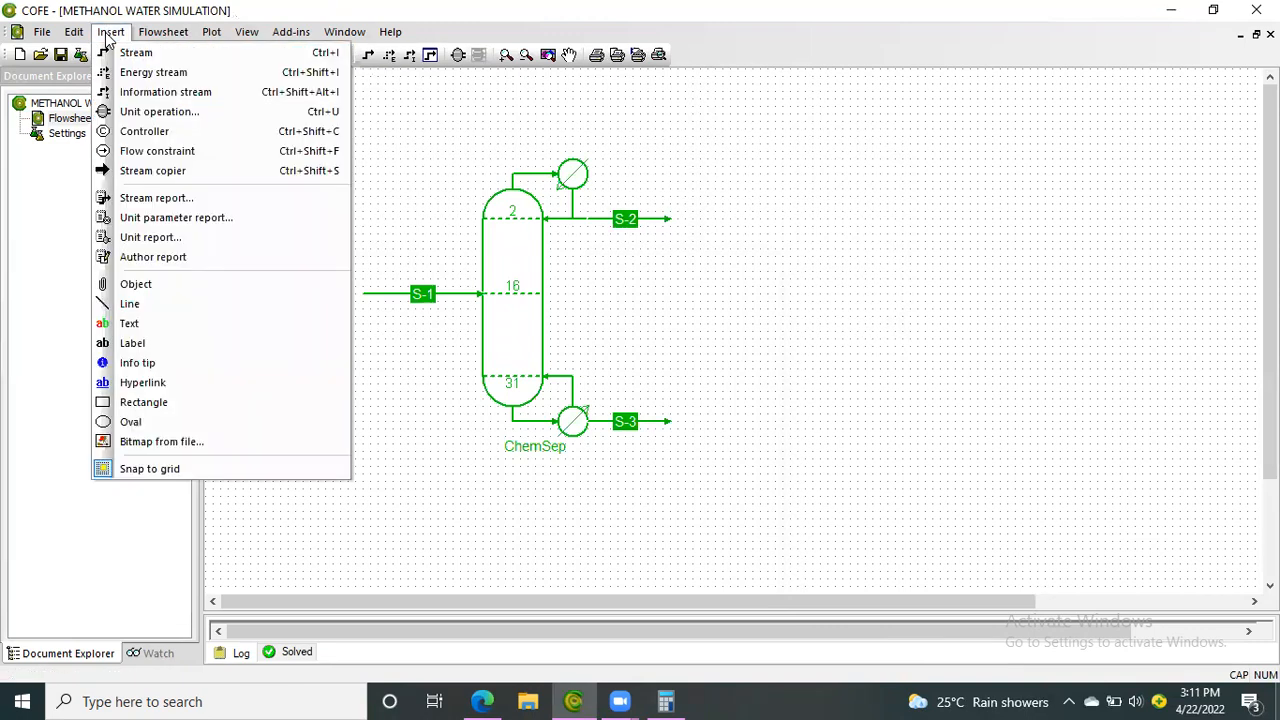
click(193, 197)
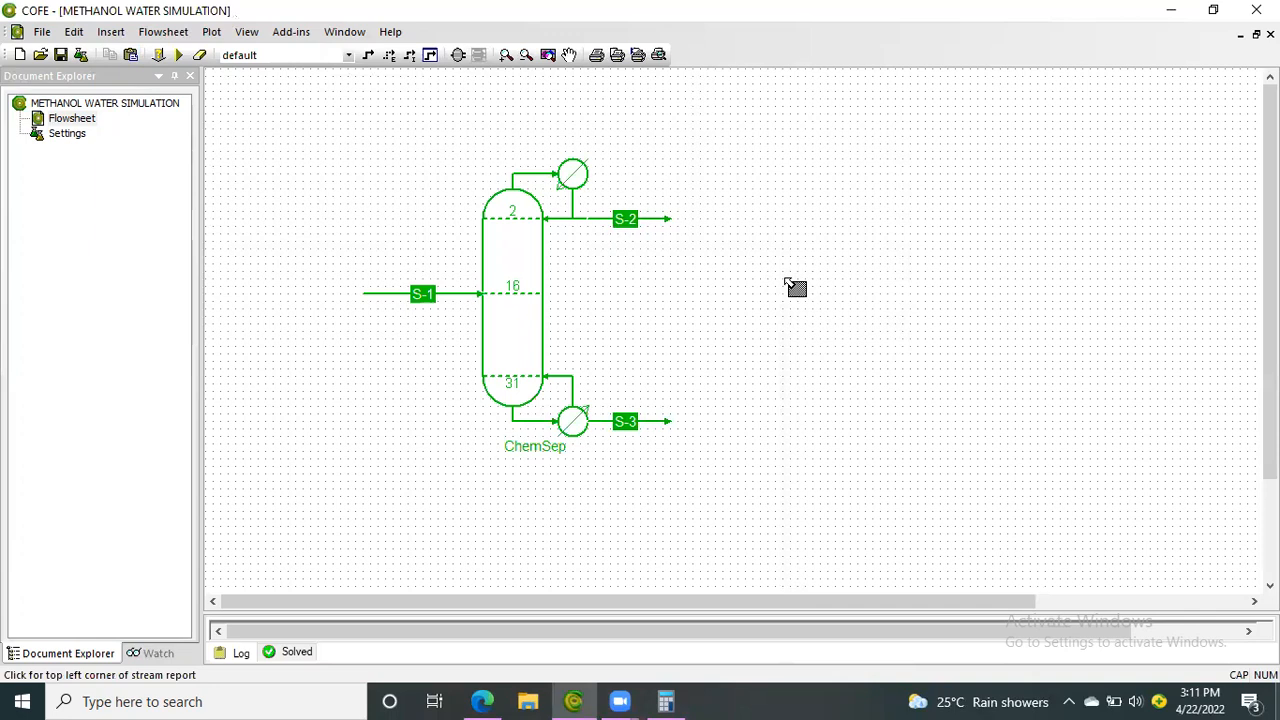
click(837, 281)
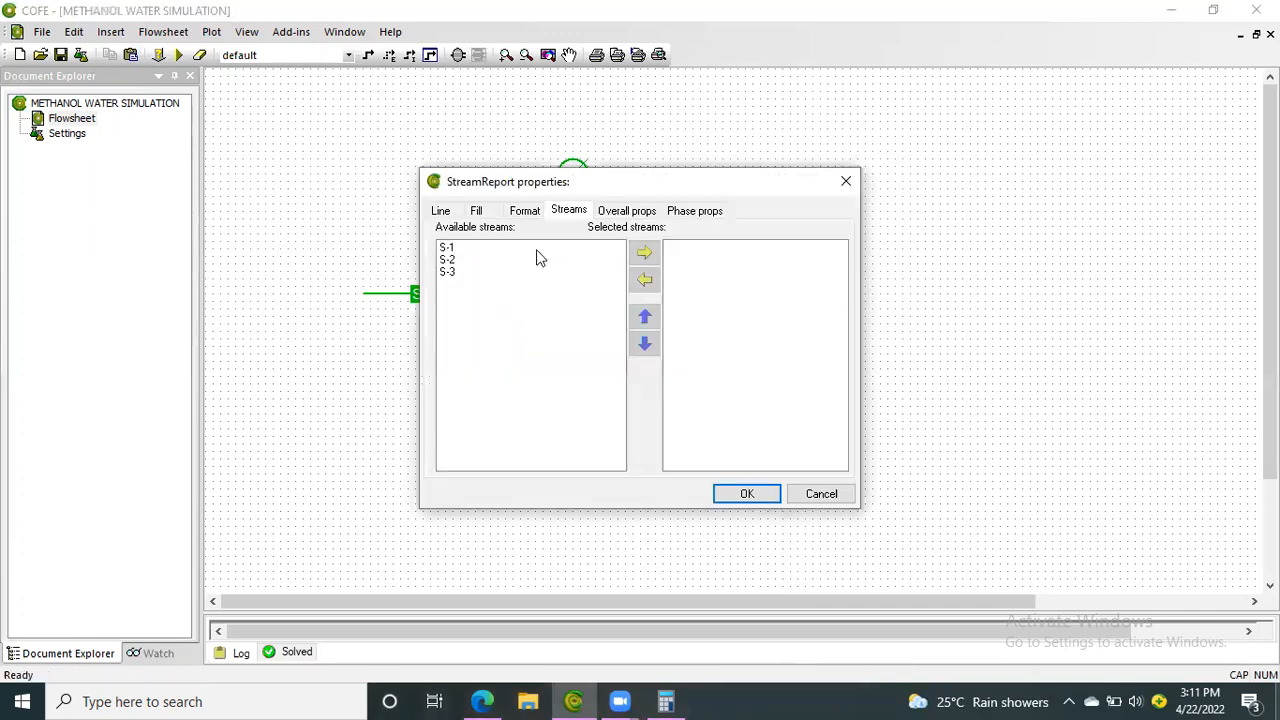
double_click(452, 248)
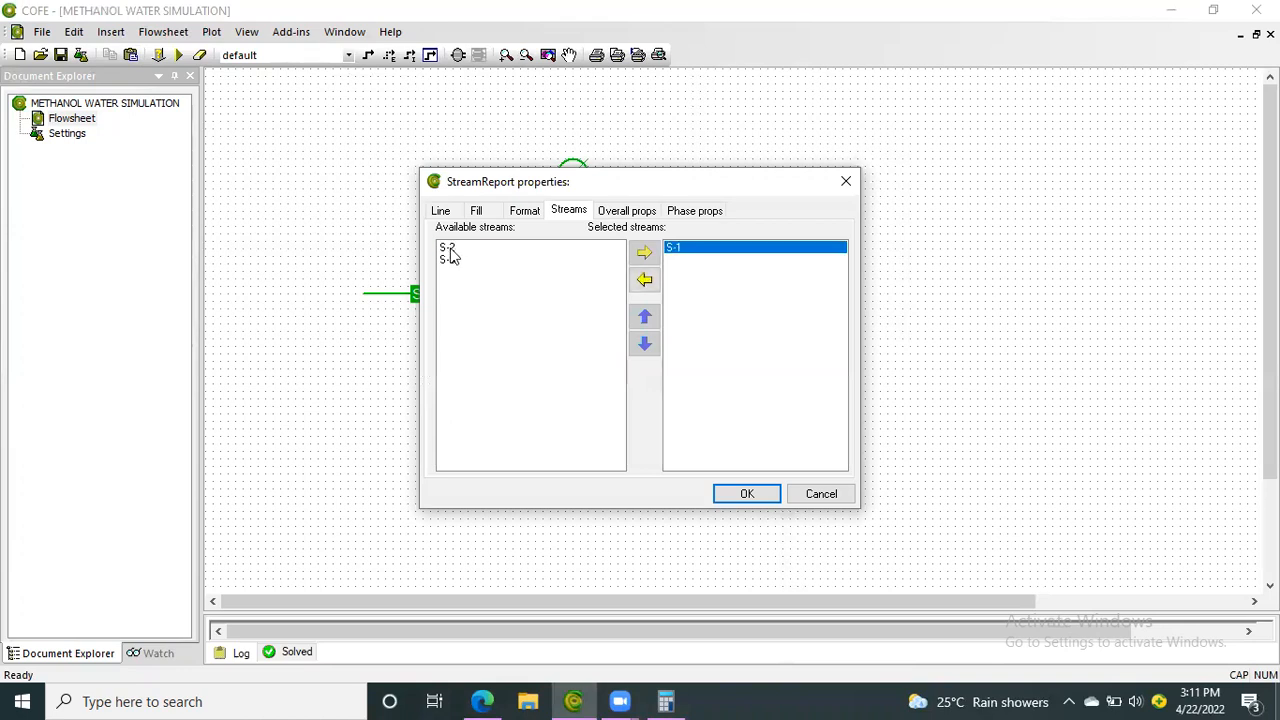
double_click(449, 250)
double_click(455, 250)
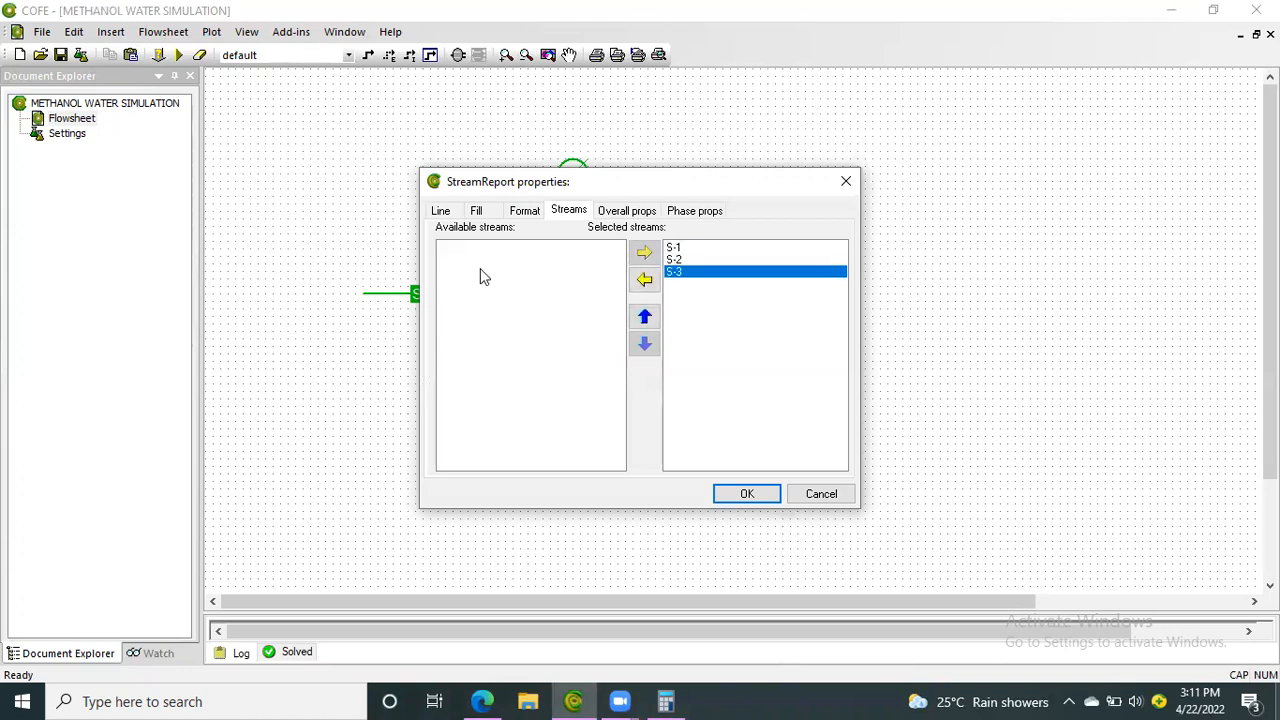
click(744, 494)
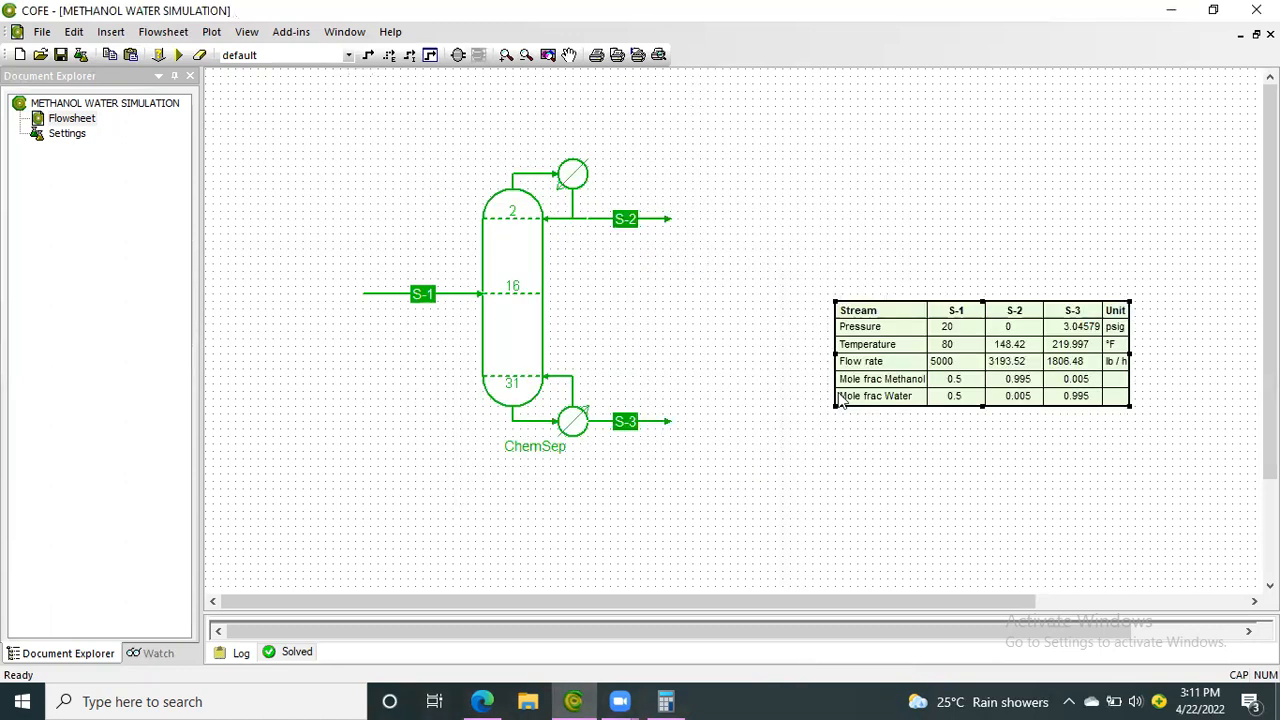
drag(931, 337, 871, 292)
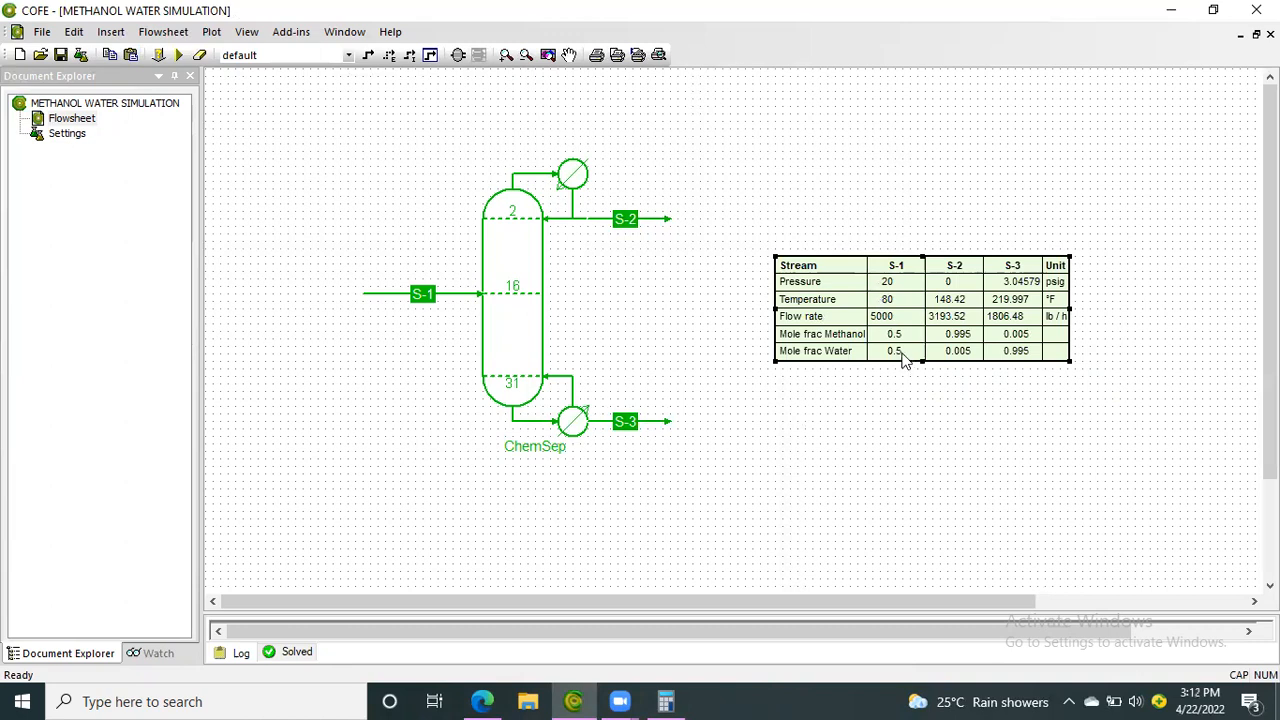
Add the component flows to the overall properties shown in the stream report
double_click(897, 326)
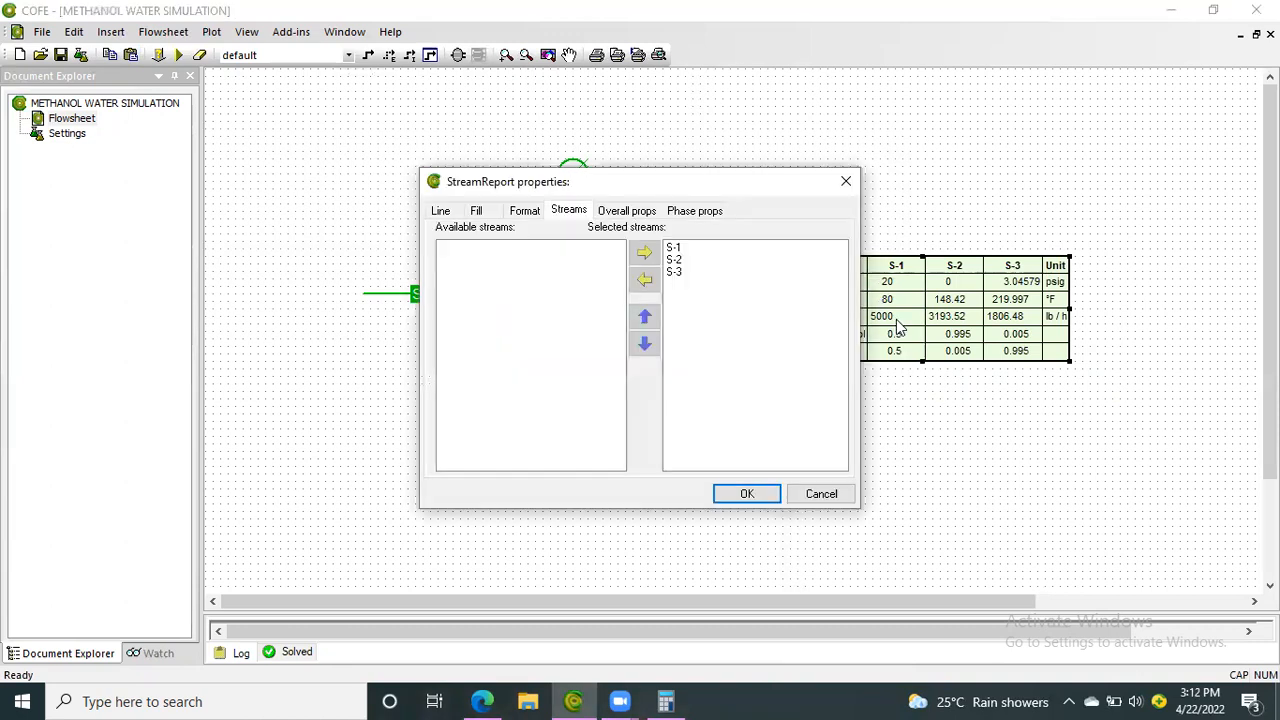
click(640, 214)
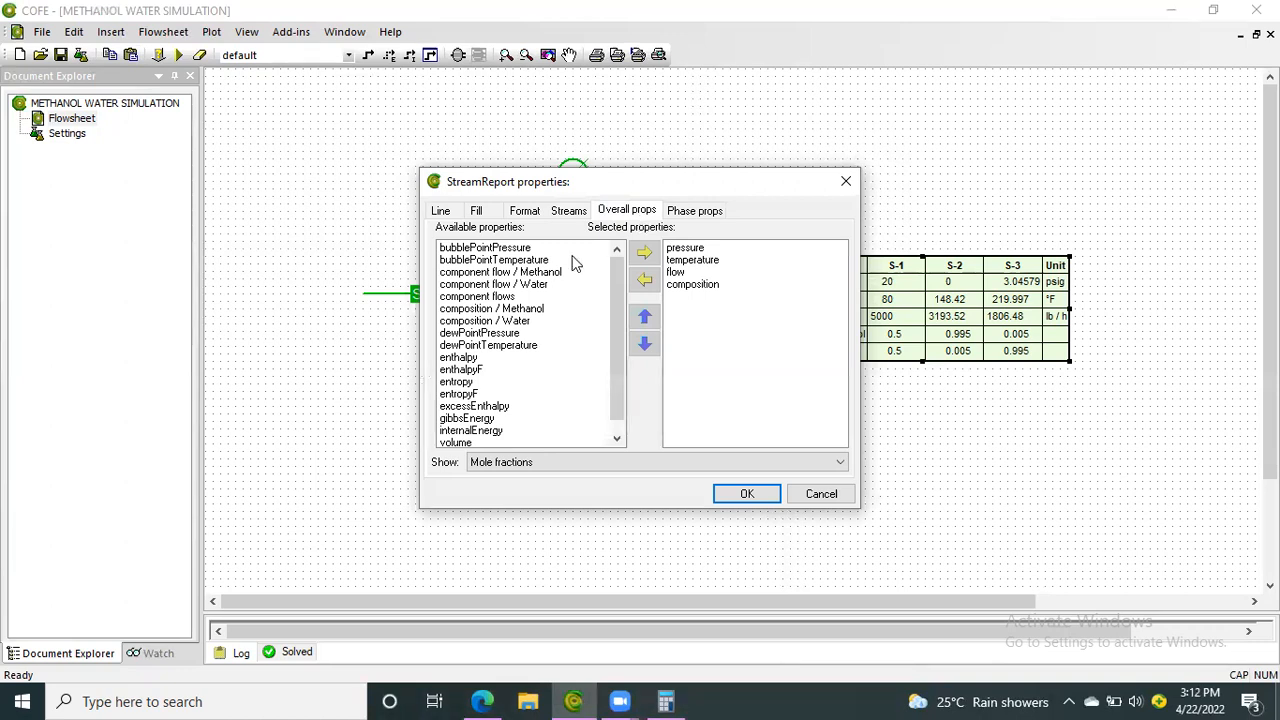
double_click(512, 297)
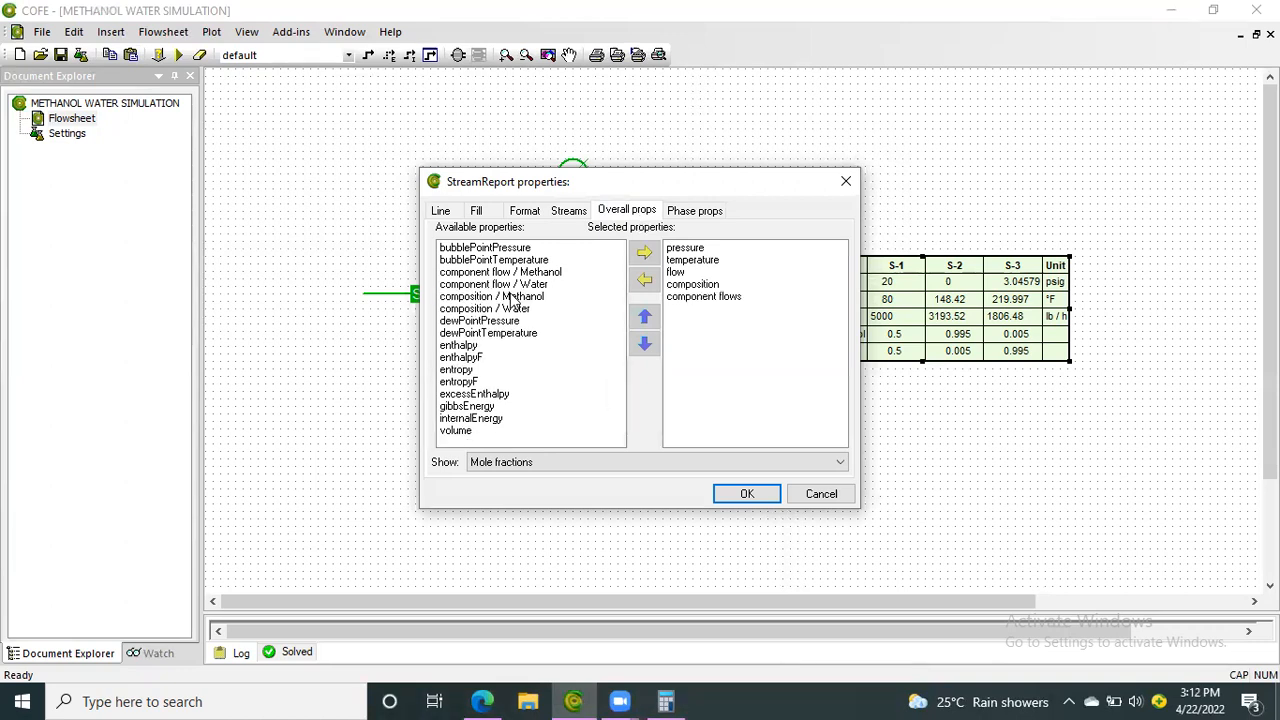
click(747, 494)
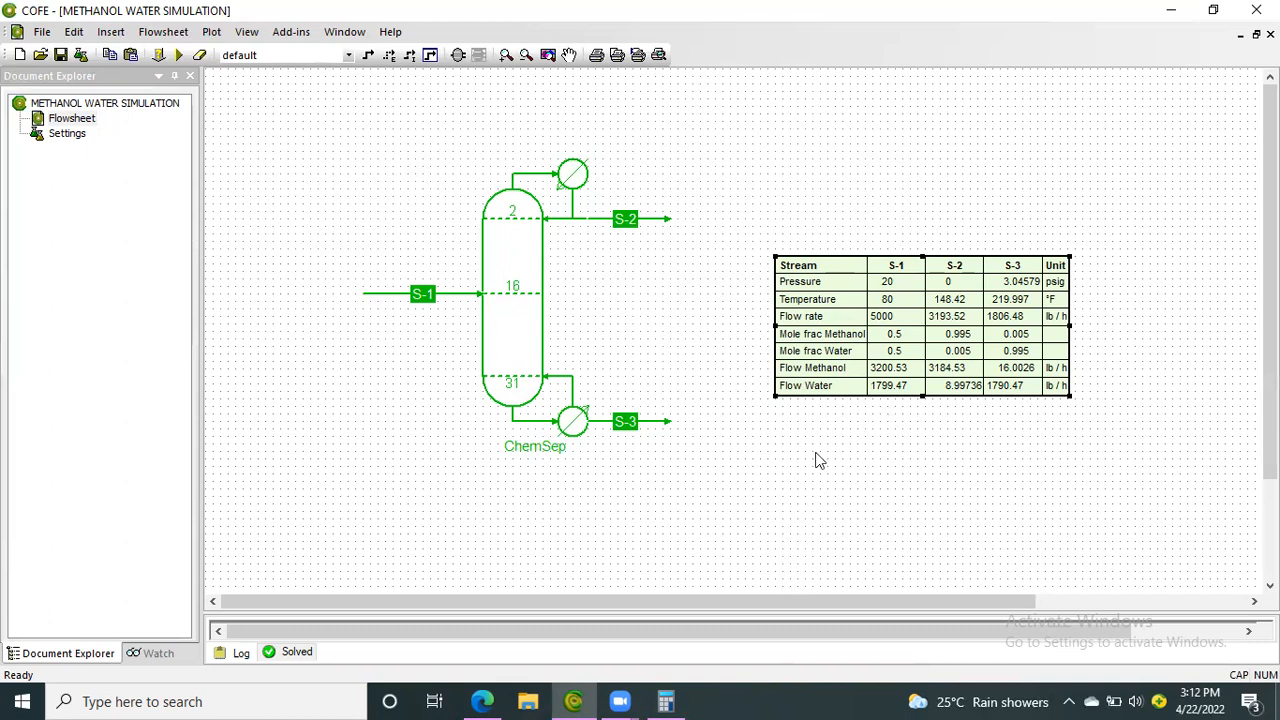
Rename the ChemSep column as METHANOL WATETER DC
click(551, 451)
click(552, 449)
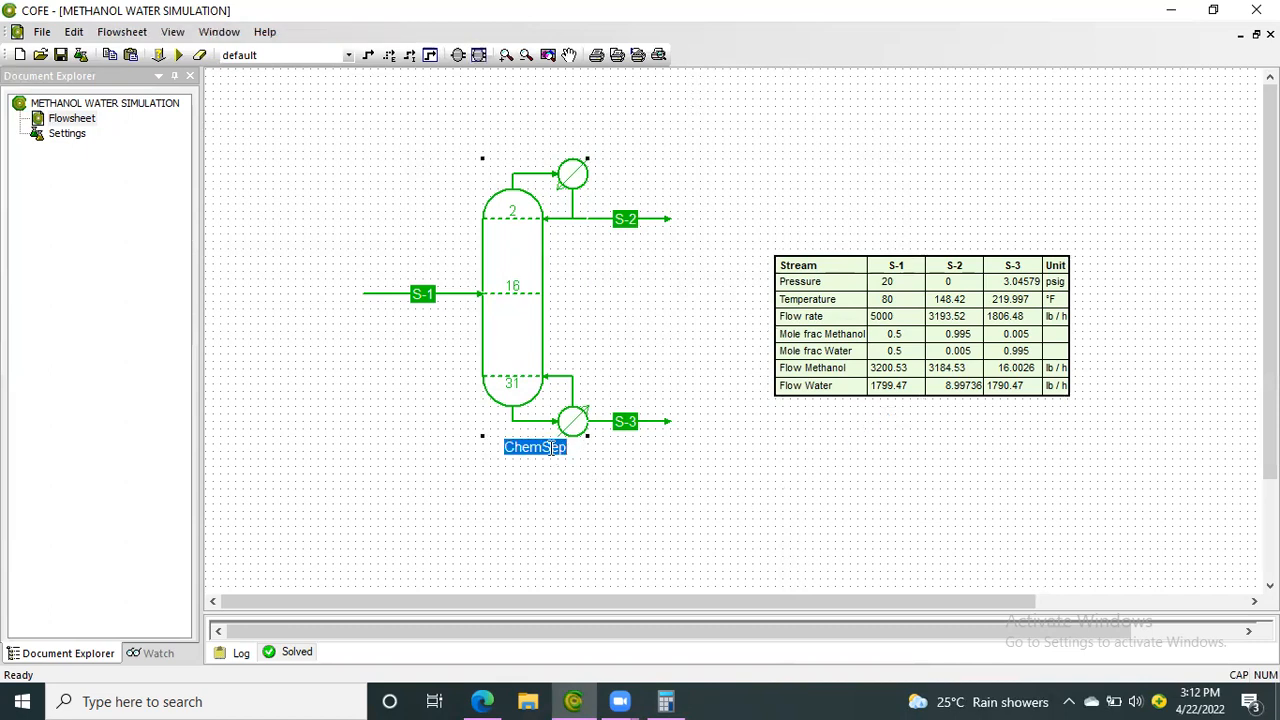
text(MET)
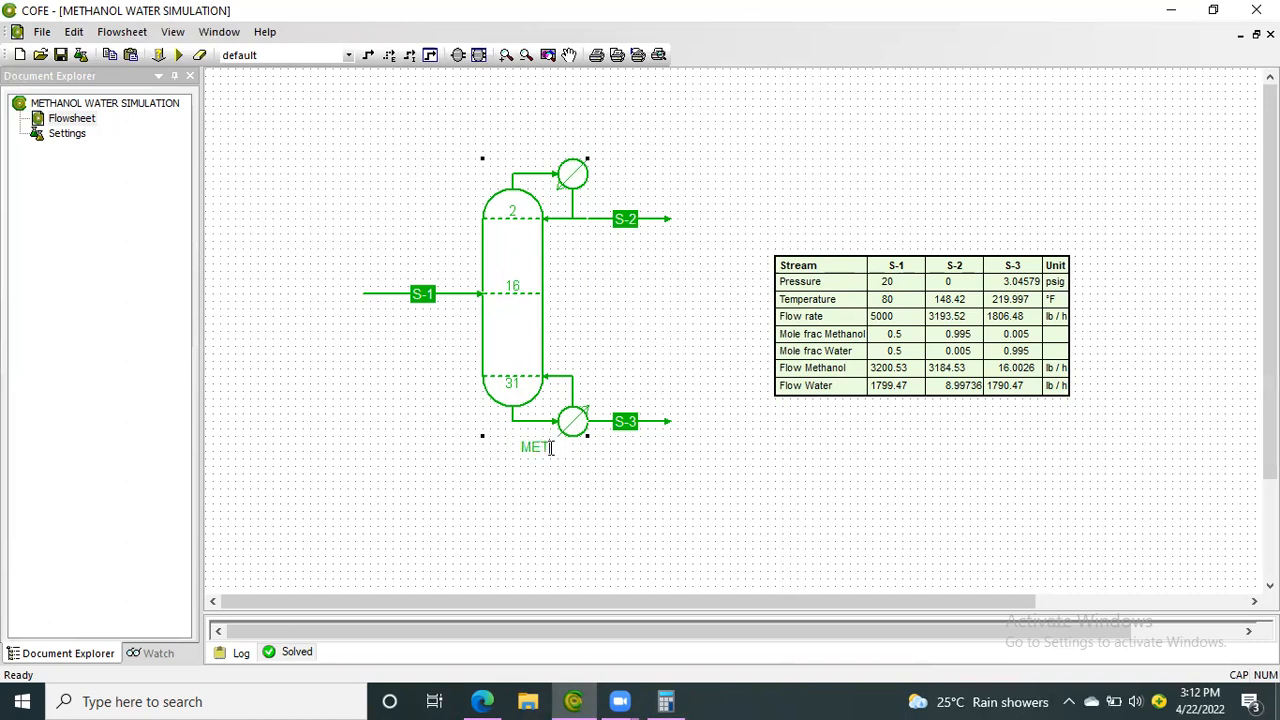
text(HANOL WATE)
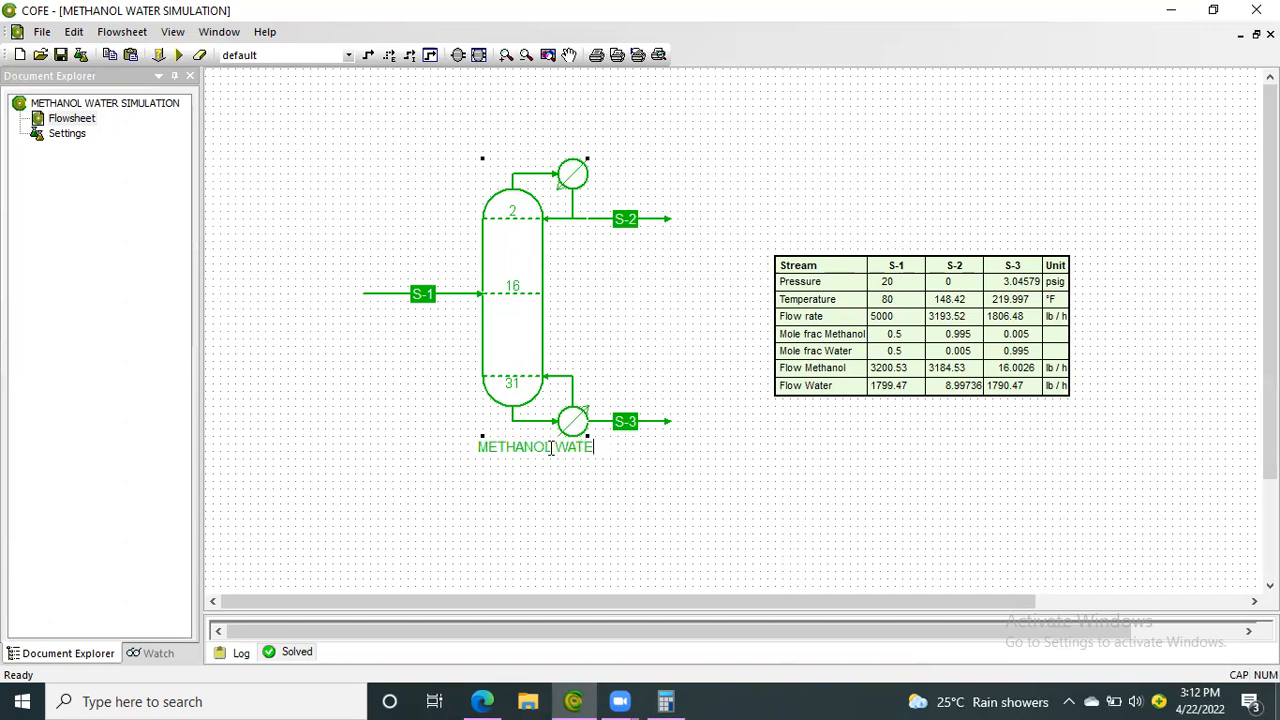
text(TER )
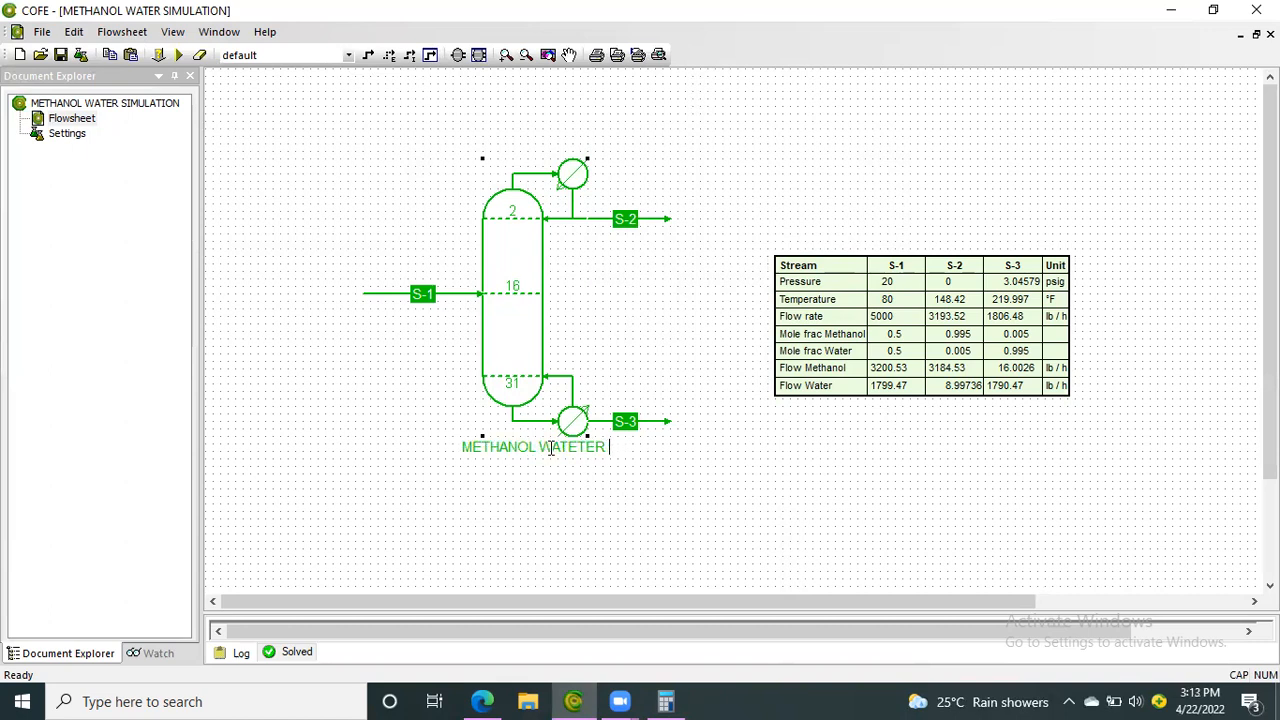
text(DC)
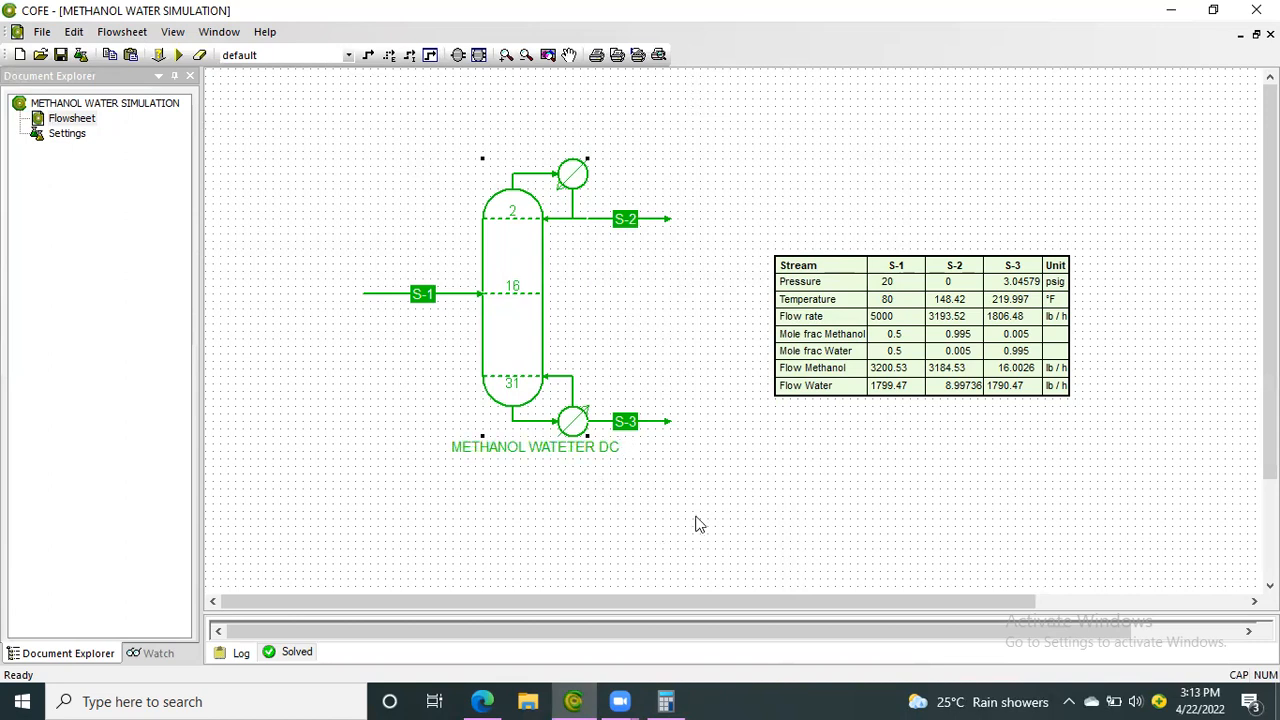
click(700, 525)
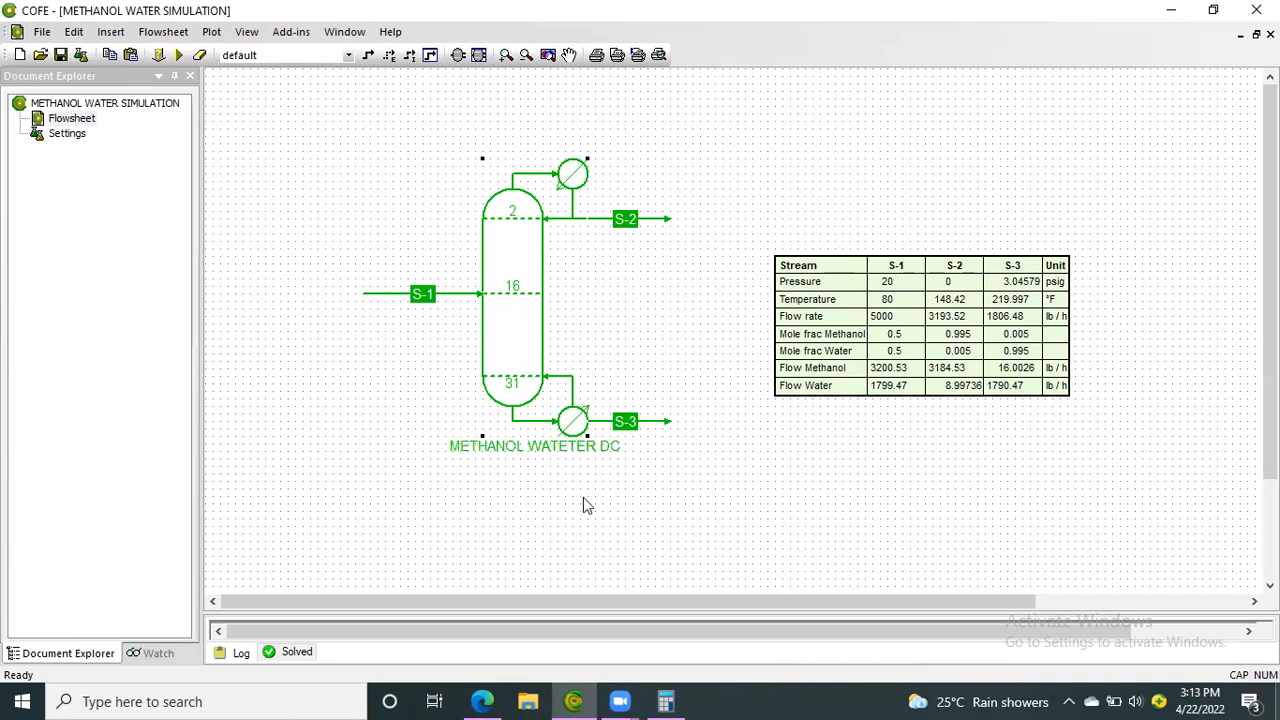
Switch to the methanol-water system simulation presentation in PowerPoint in the browser
click(474, 700)
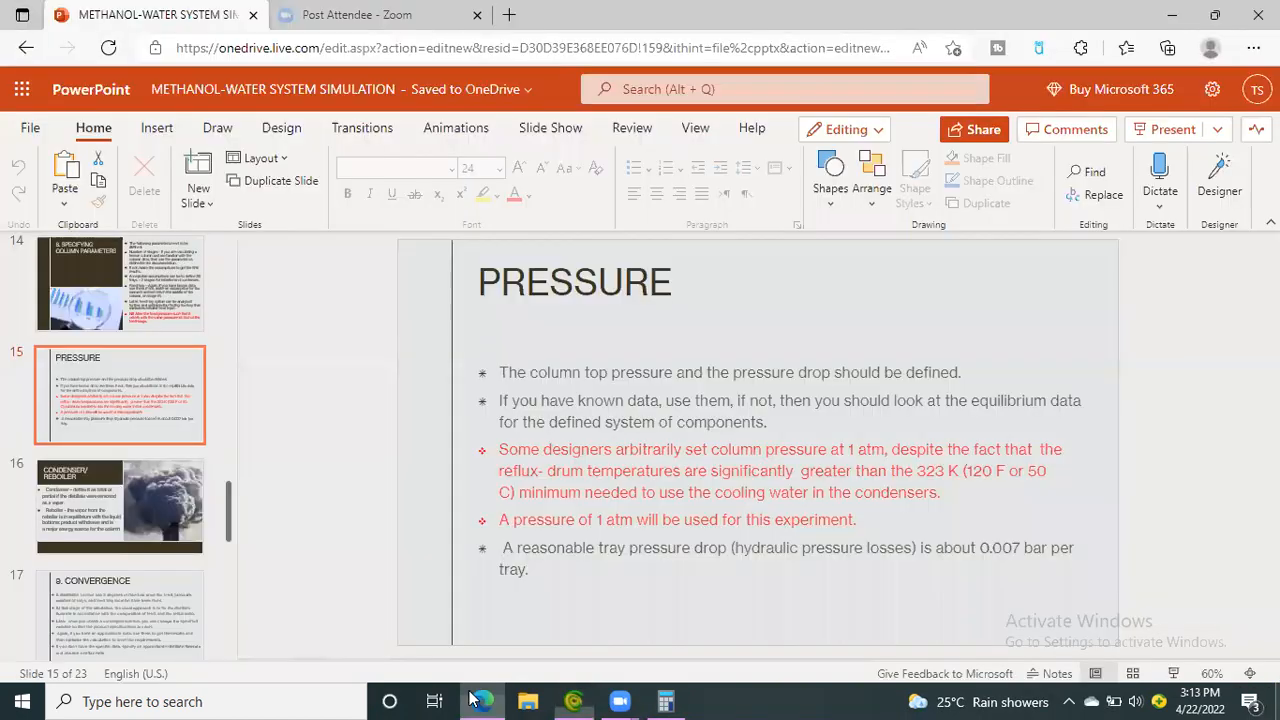